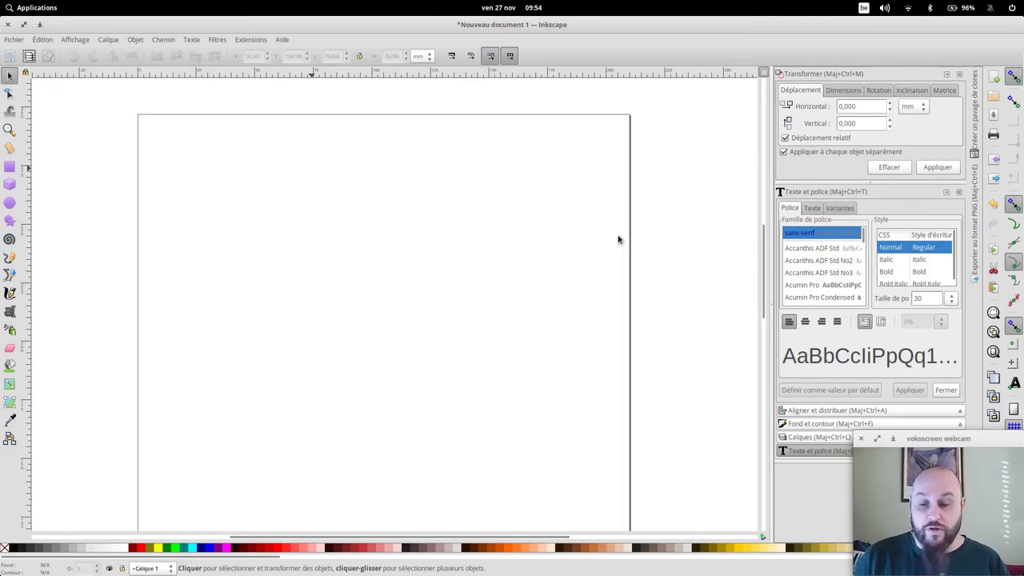
Draw a tall red-outlined rectangle near the page's top-left corner
left_click(9, 167)
left_click_drag(177, 166, 203, 230)
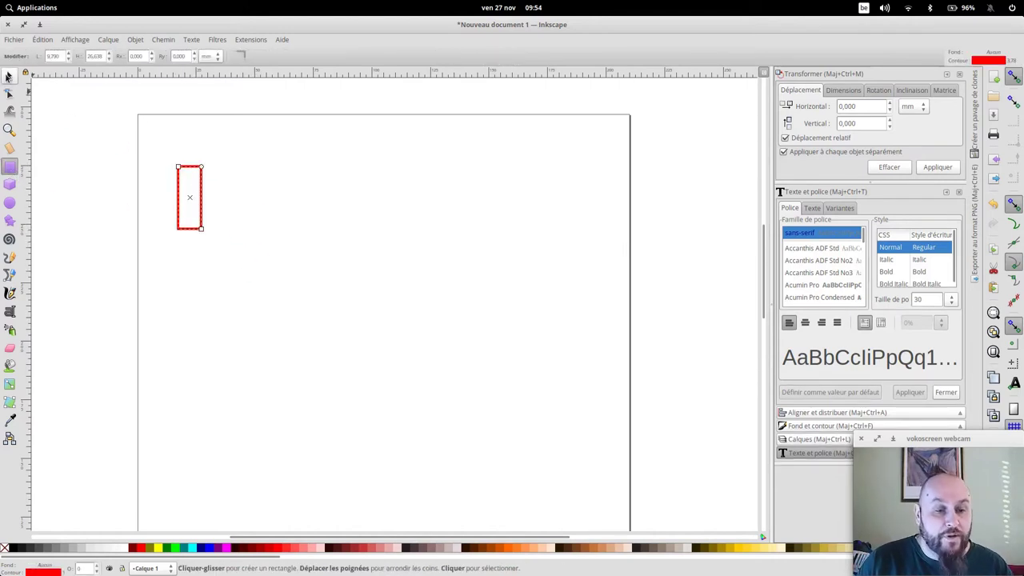
left_click(9, 75)
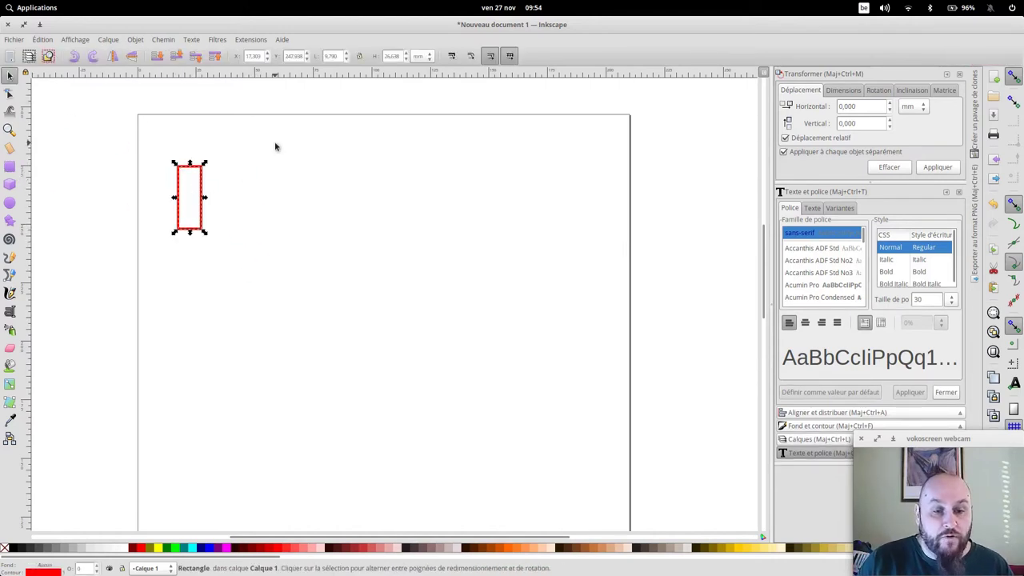
Size the rectangle to 10 mm wide by 30 mm tall and reselect it
triple_click(392, 56)
type("30")
key("Return")
triple_click(328, 56)
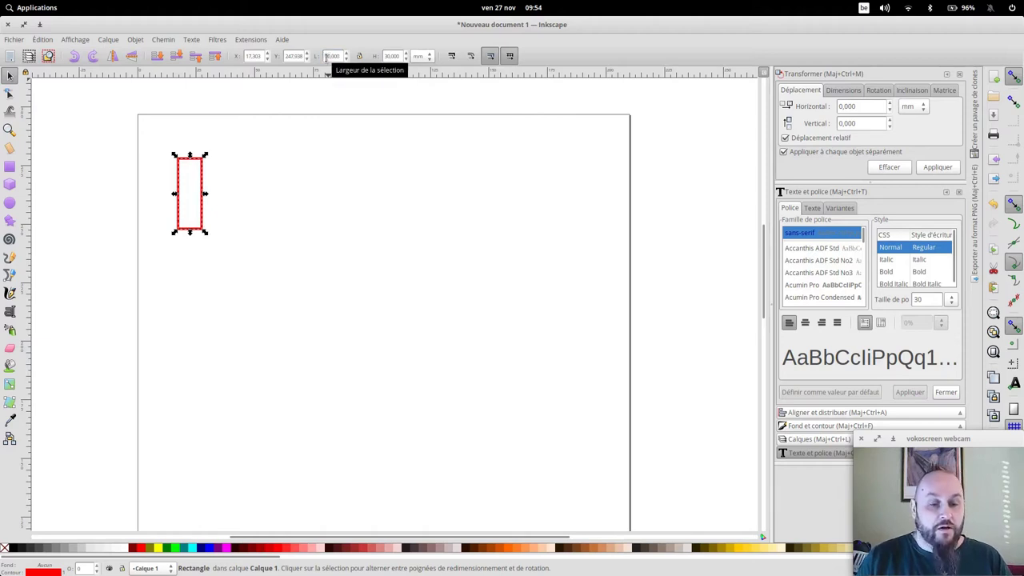
left_click(380, 216)
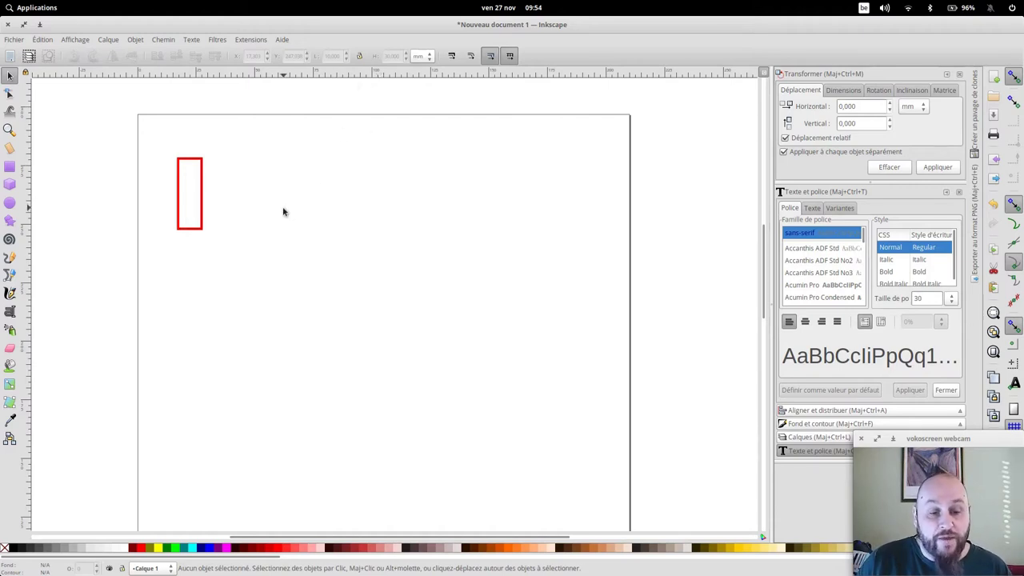
left_click(202, 196)
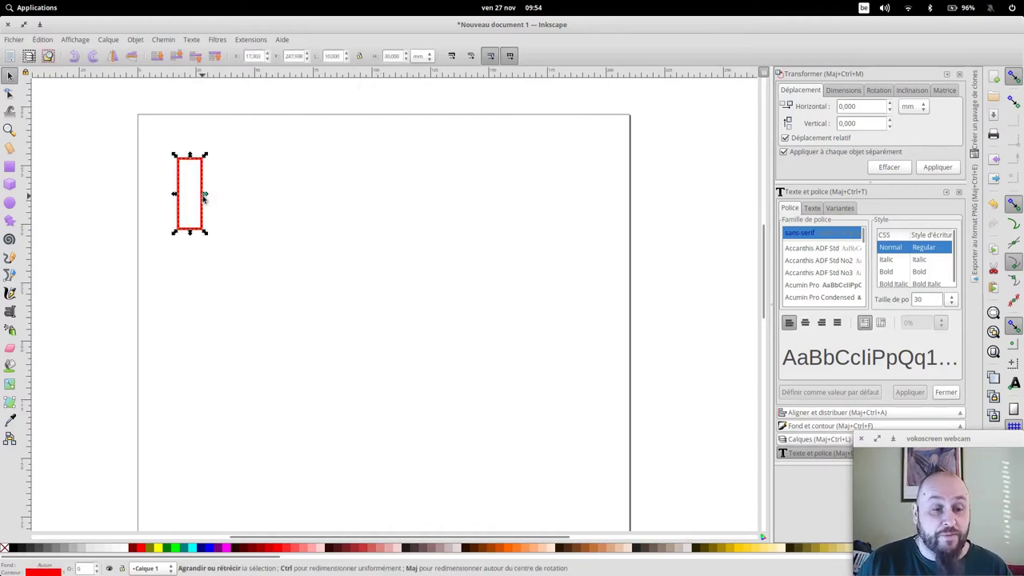
left_click(43, 39)
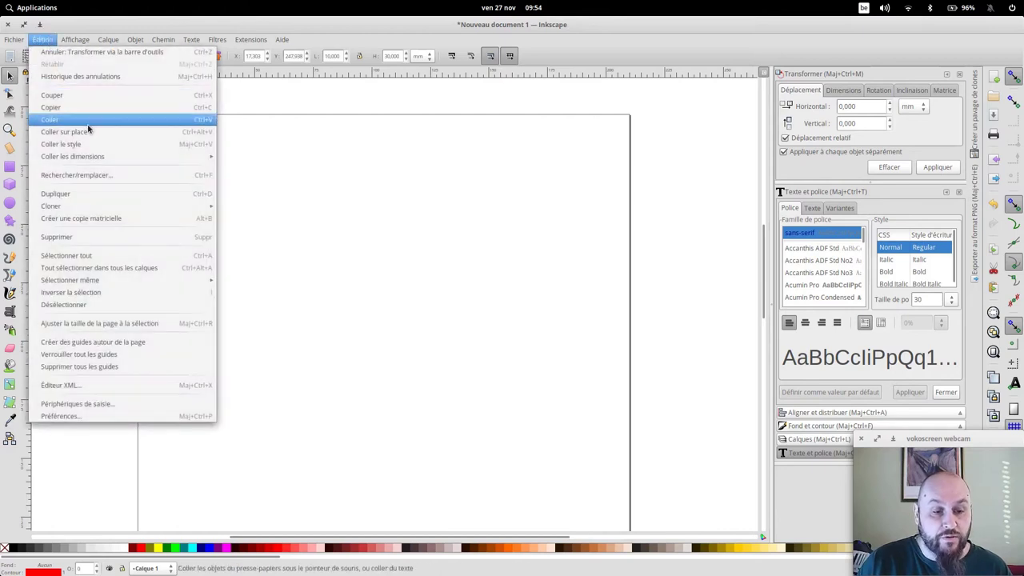
mouse_move(120, 206)
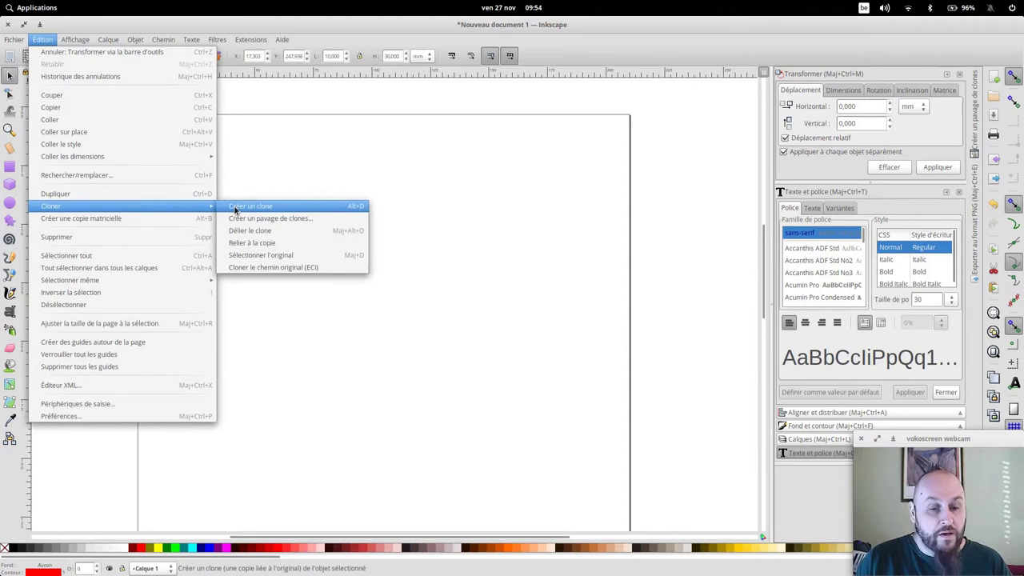
Clone the rectangle and stamp copies of the clone across the page
left_click(235, 209)
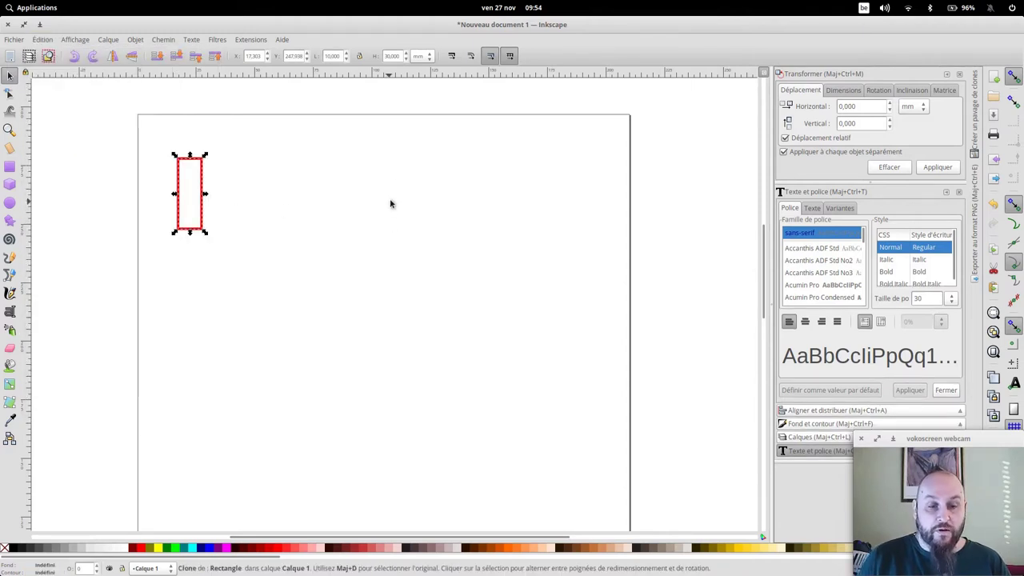
left_click_drag(204, 178, 350, 178)
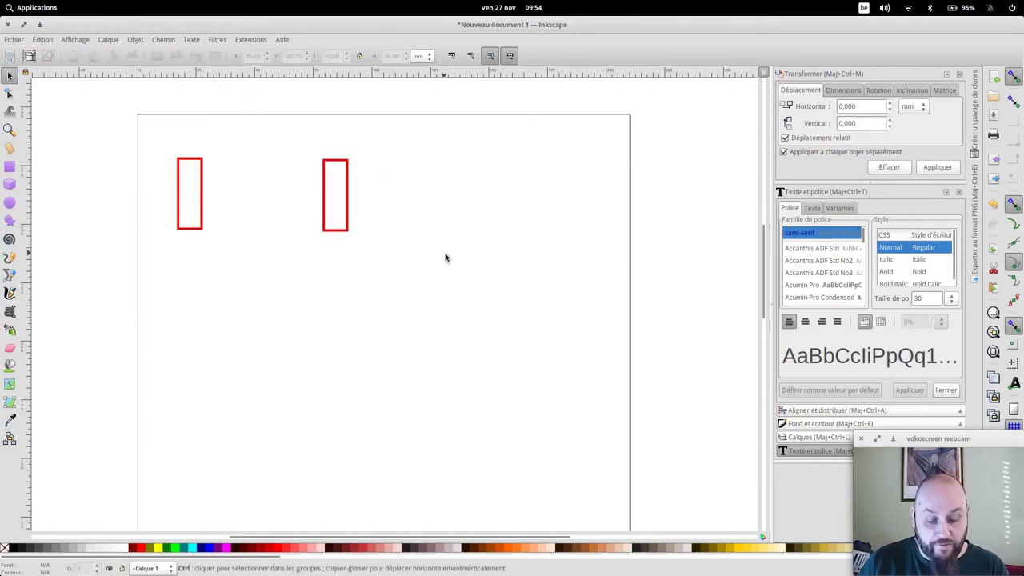
key("ctrl+v")
key("ctrl+v")
left_click(548, 361)
key("ctrl+v")
left_click(562, 183)
key("ctrl+v")
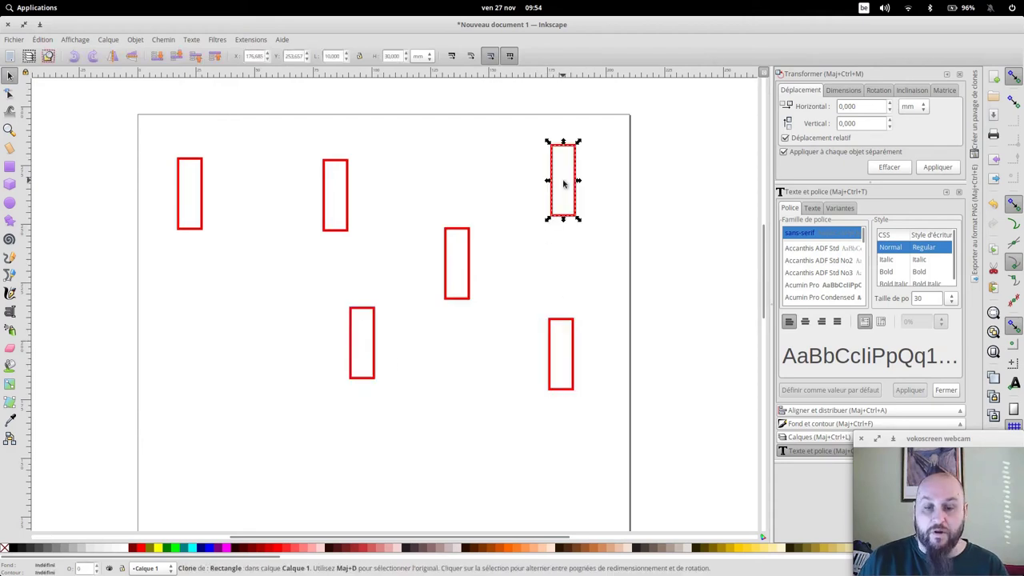
Move the original rectangle off the page to the left and make it 40 mm tall
left_click(203, 170)
left_click_drag(203, 177, 106, 144)
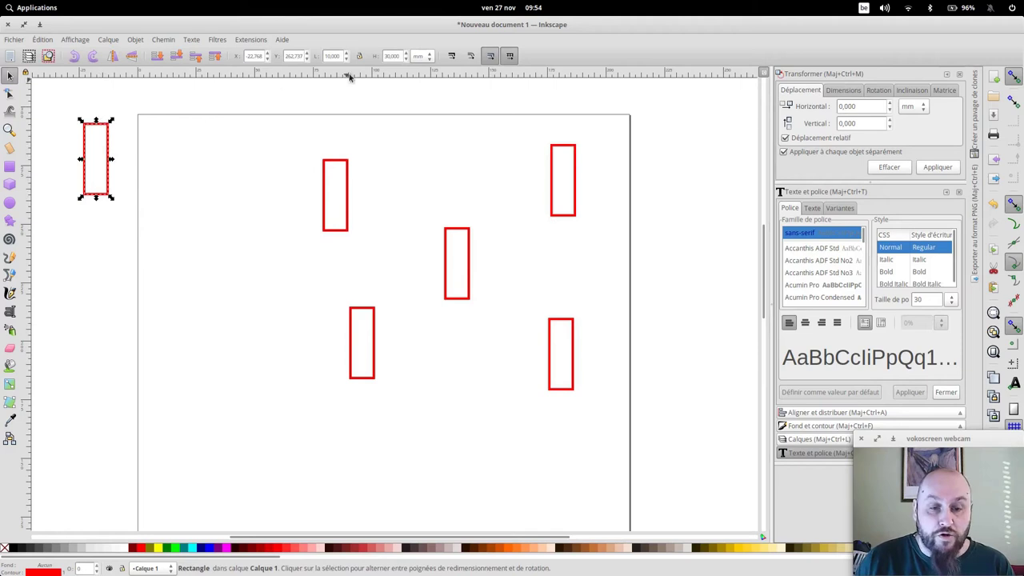
double_click(394, 56)
type("40")
key("Return")
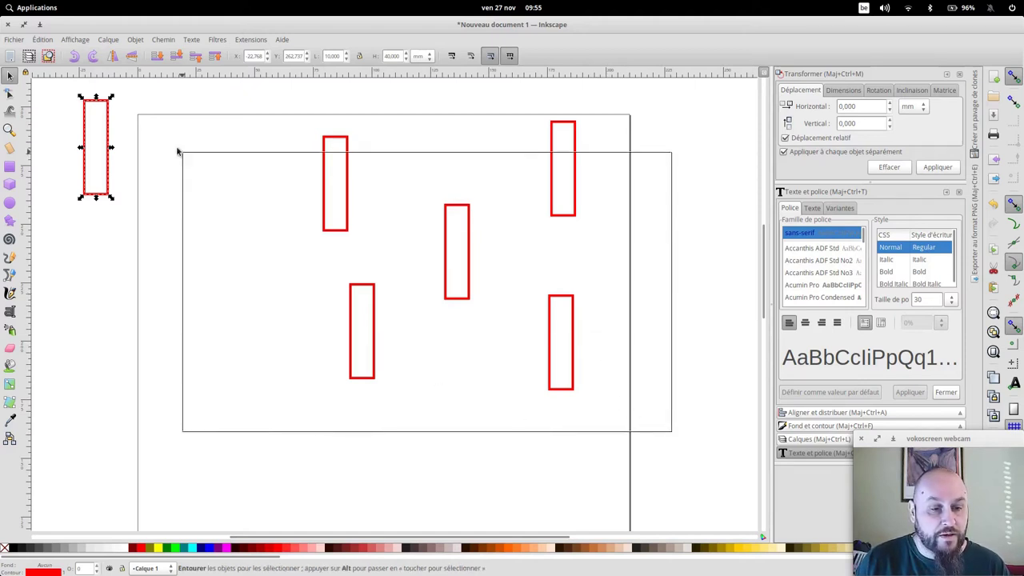
Delete all rectangles, then draw a large rectangle mid-page and a small one off-page left
left_click_drag(671, 434, 65, 85)
key("Delete")
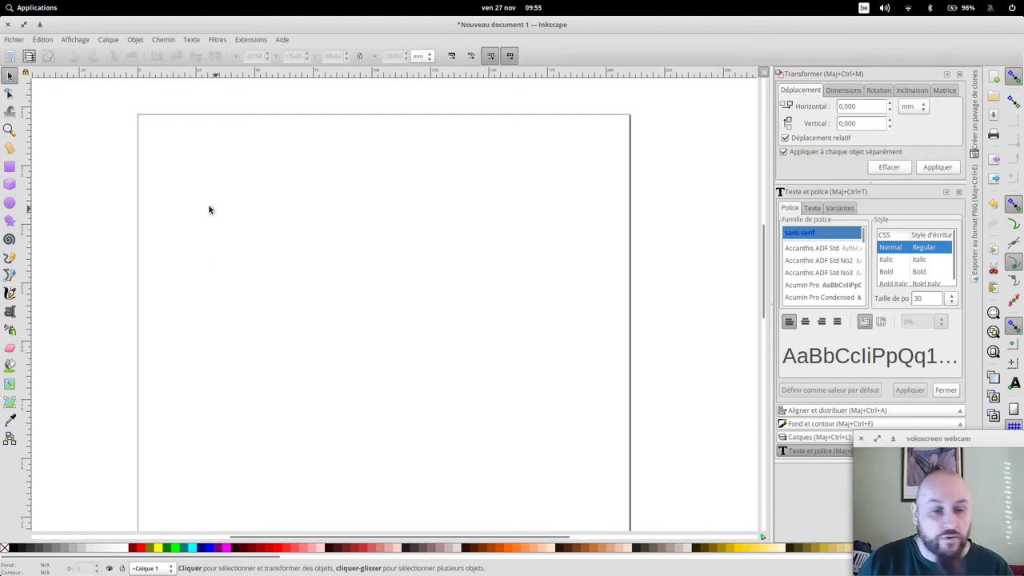
left_click(10, 167)
mouse_move(270, 204)
left_mouse_down()
mouse_move(456, 320)
mouse_move(577, 376)
left_mouse_up()
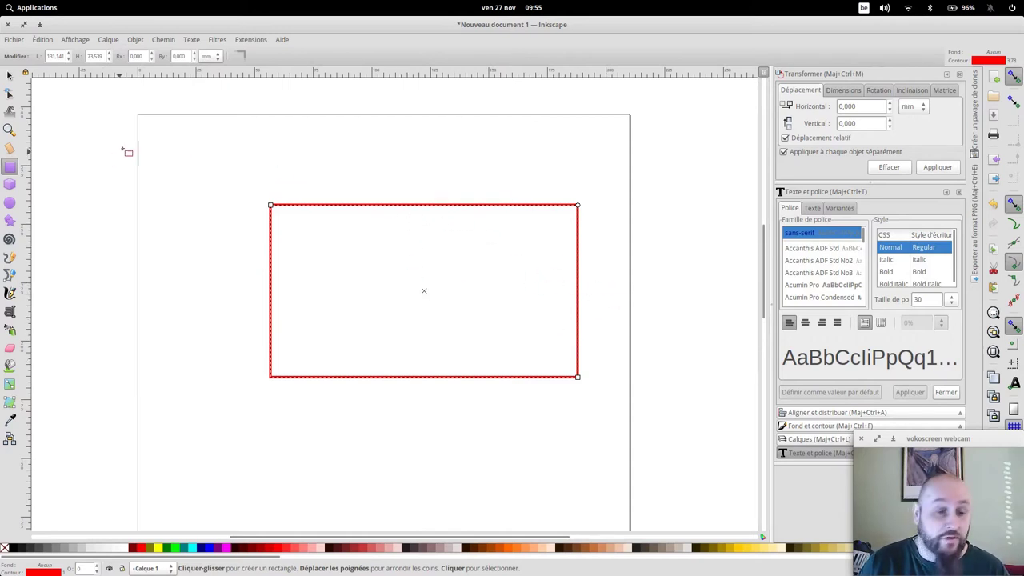
left_click_drag(52, 120, 72, 159)
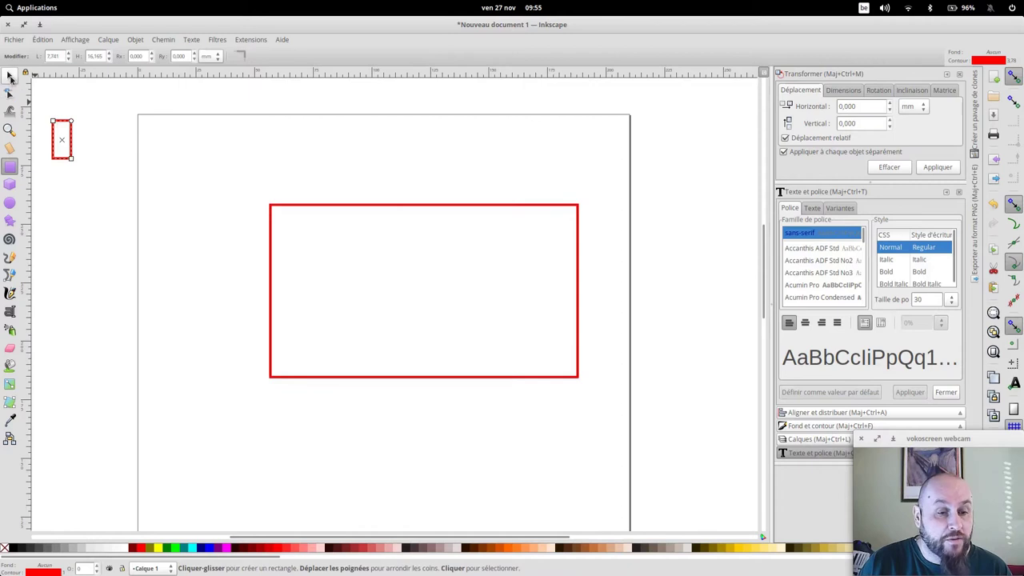
Size the small rectangle to 3.7 mm wide by 10 mm tall and reselect it
left_click(9, 76)
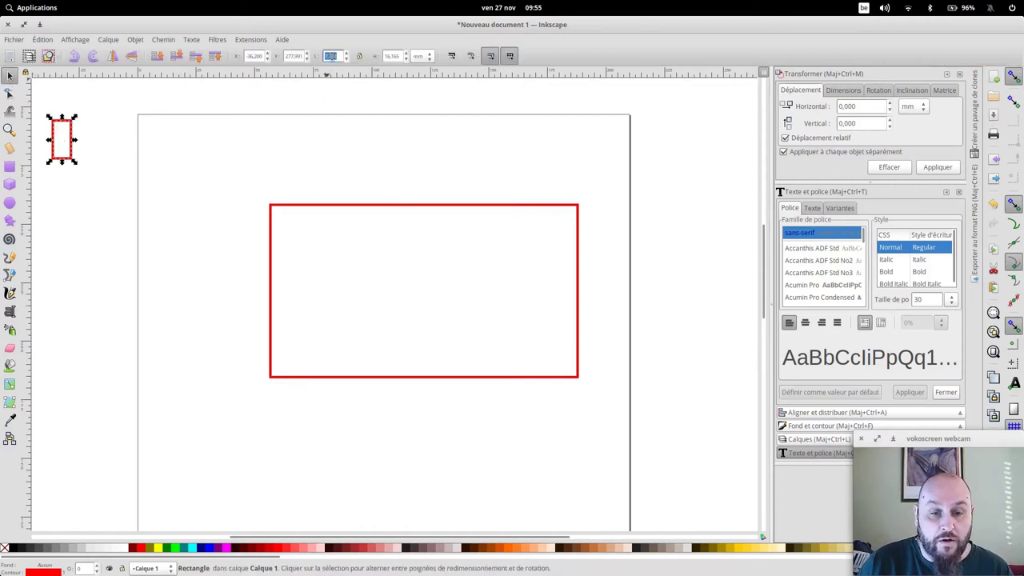
type("1")
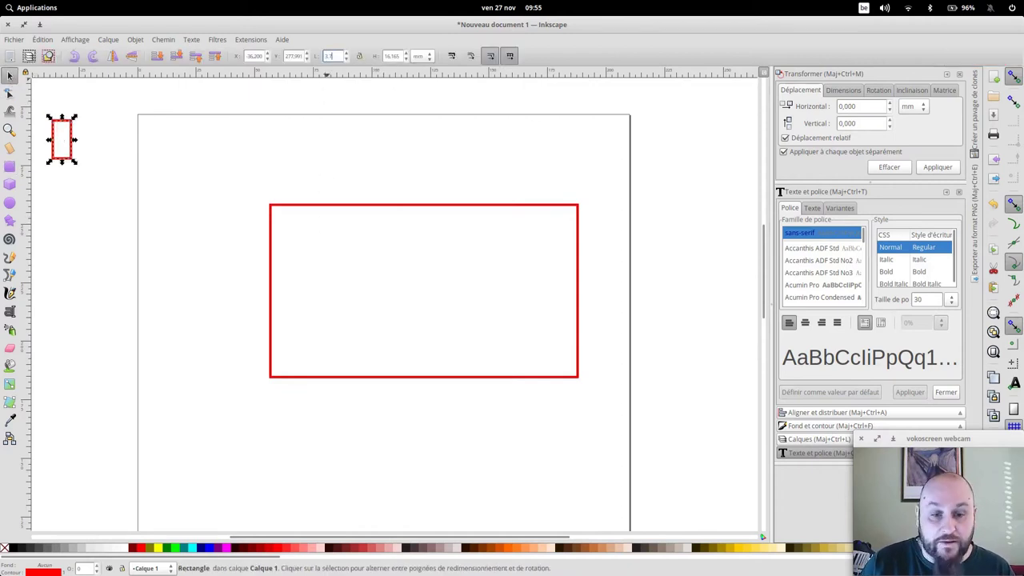
key("Return")
double_click(392, 55)
type("10")
key("Return")
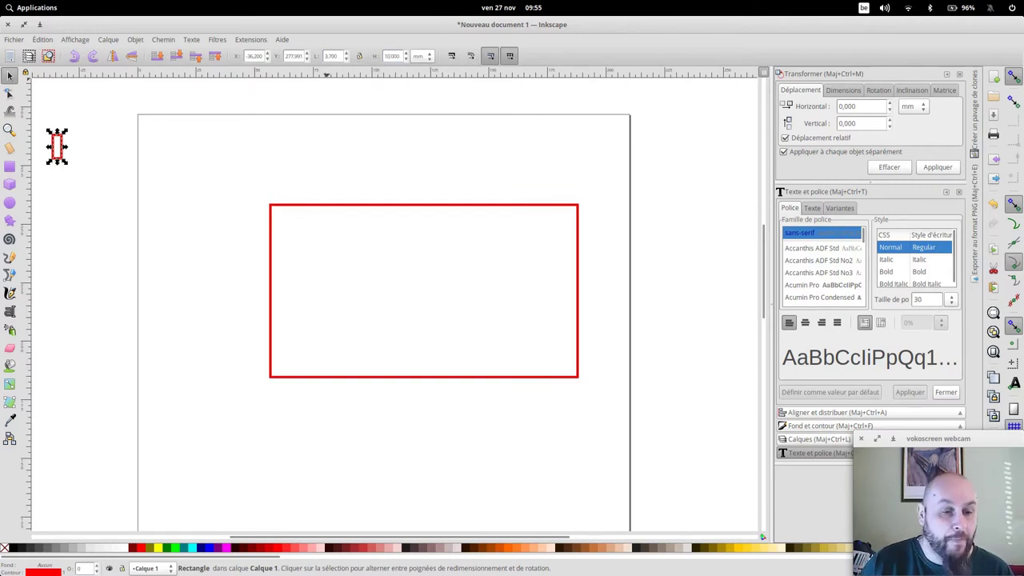
left_click(147, 214)
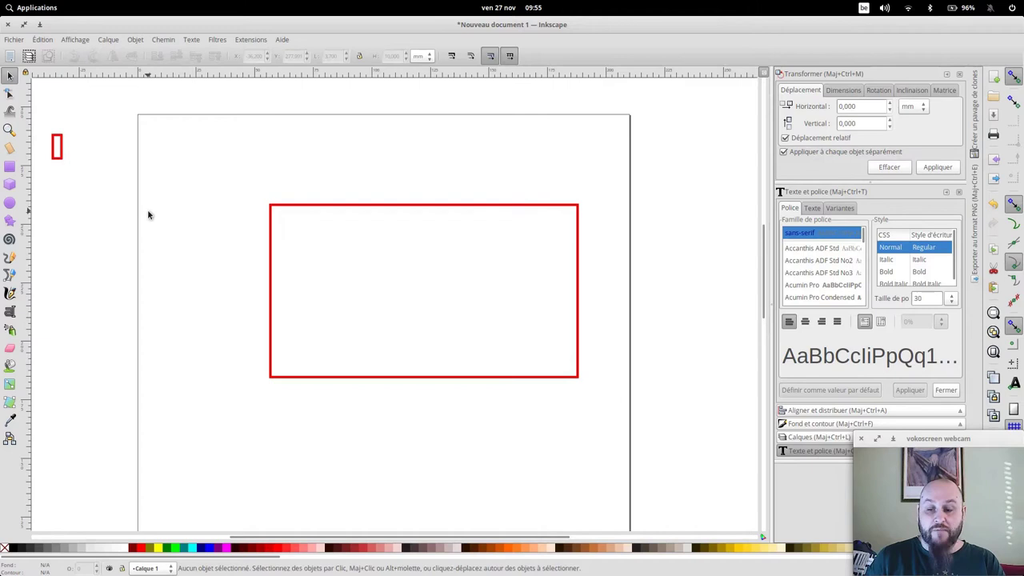
left_click(62, 148)
left_click(42, 39)
mouse_move(120, 206)
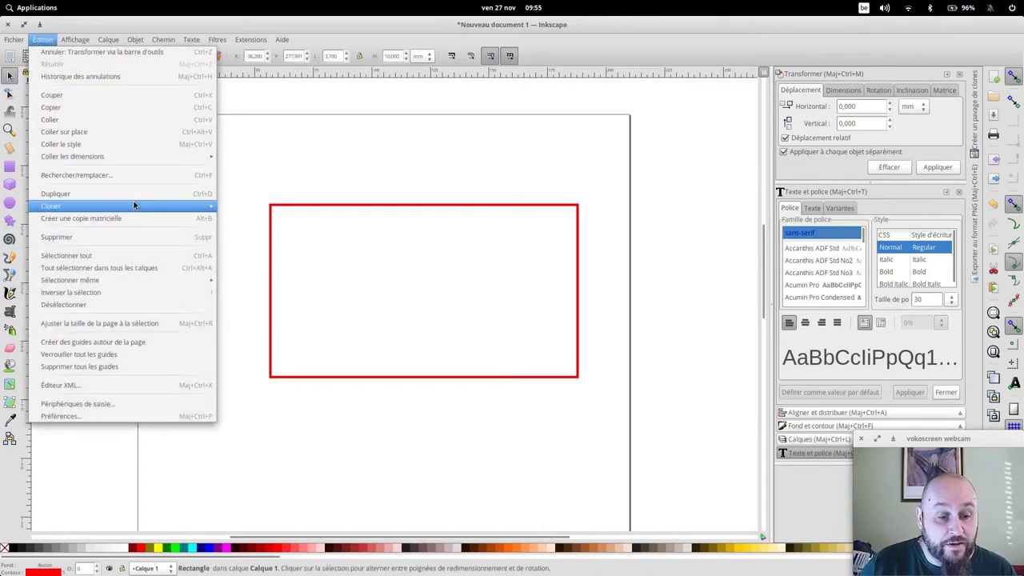
Clone the small rectangle, move the clone above the big rectangle, and stamp three more copies
left_click(240, 206)
left_click(140, 144)
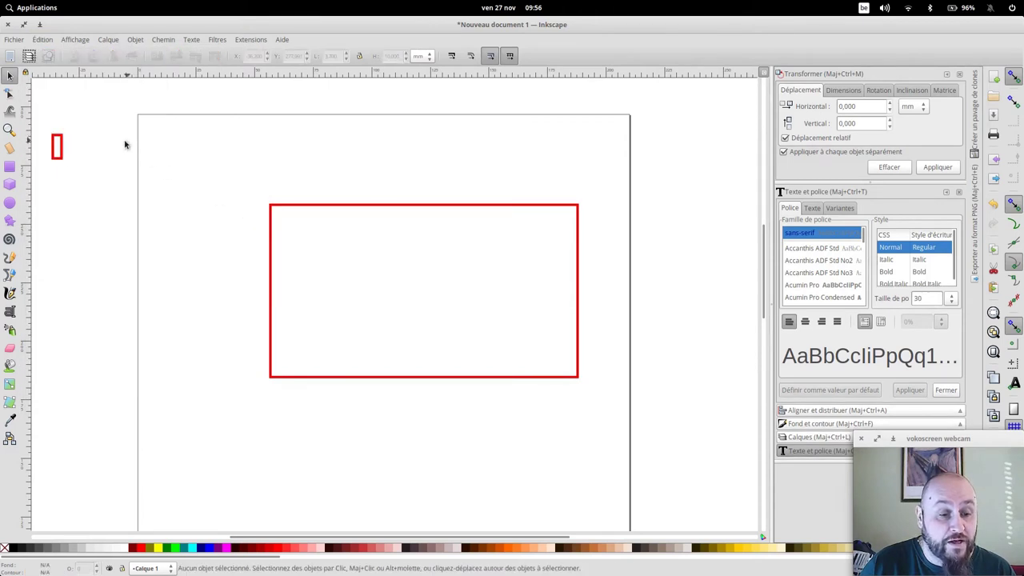
left_click_drag(69, 151, 436, 156)
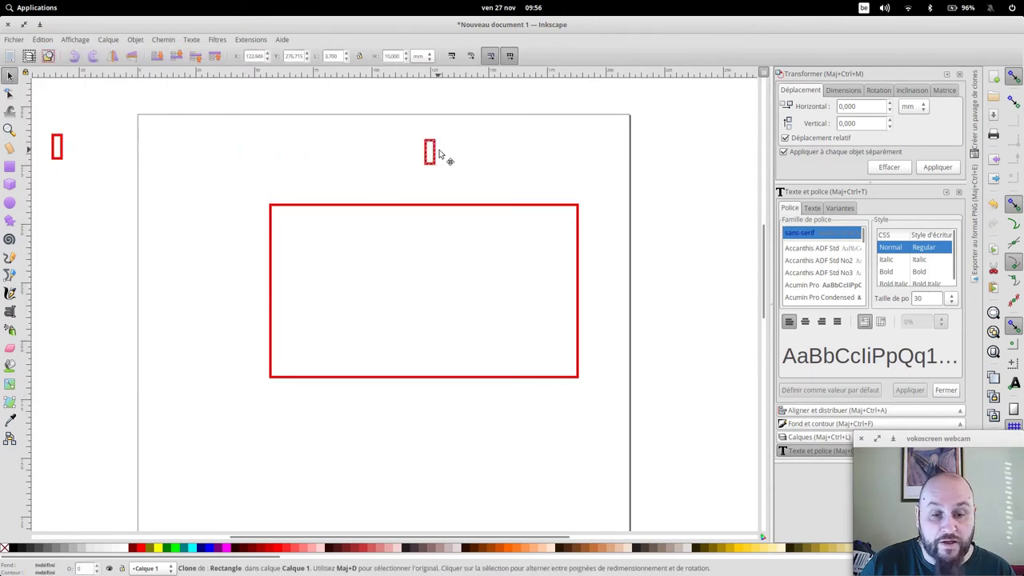
key("ctrl")
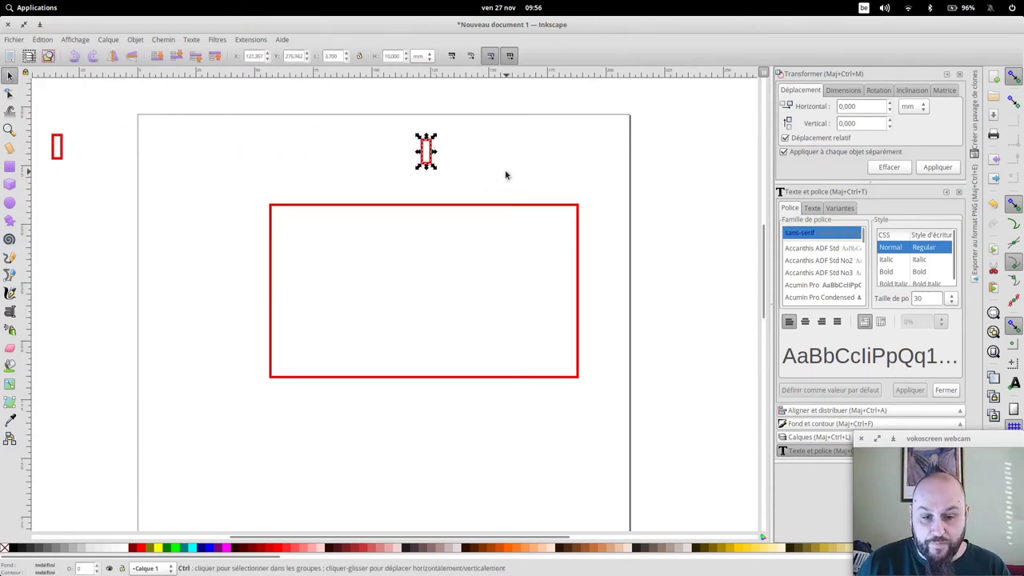
key("ctrl+v")
key("ctrl+v")
key("ctrl+v")
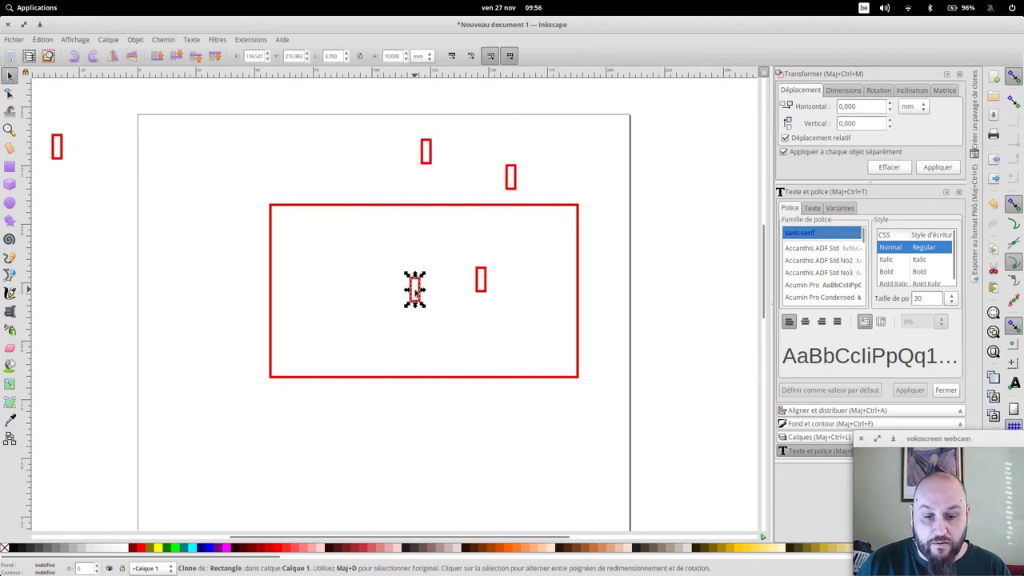
Centre one clone on the big rectangle's top edge with Align and Distribute
left_click(448, 207)
left_click(430, 153, "shift")
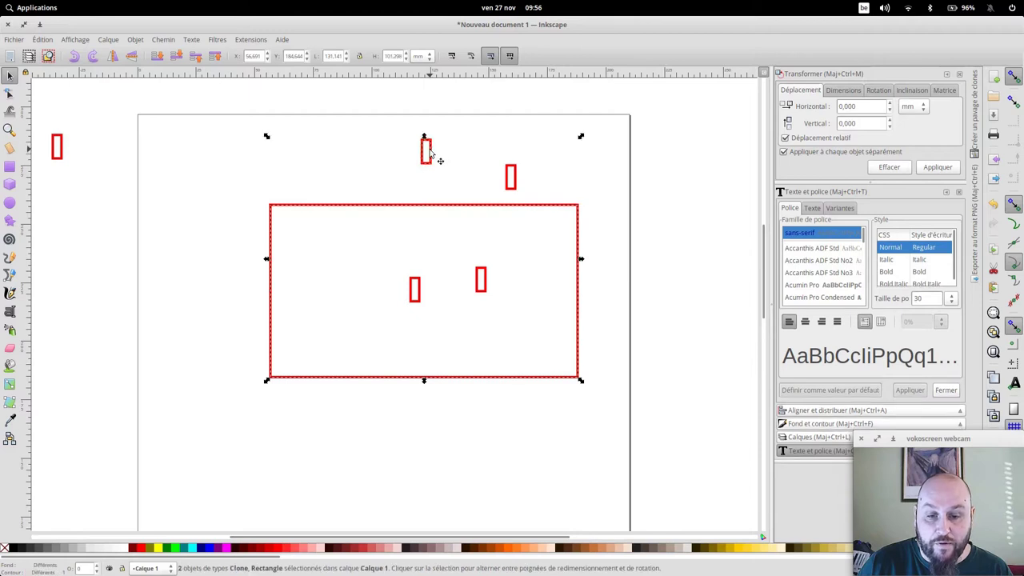
left_click(826, 410)
left_click(893, 250)
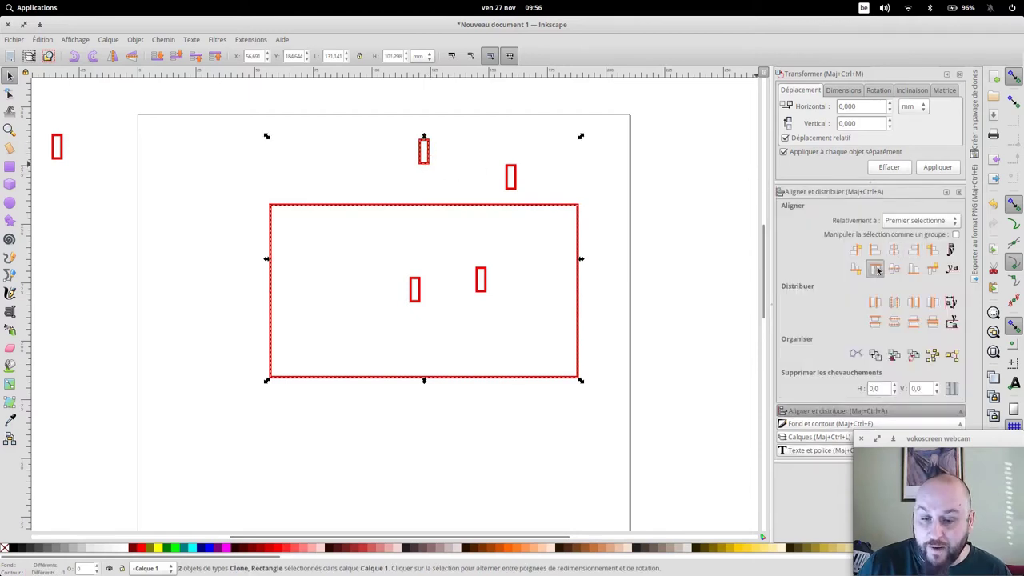
left_click(877, 270)
left_click(623, 321)
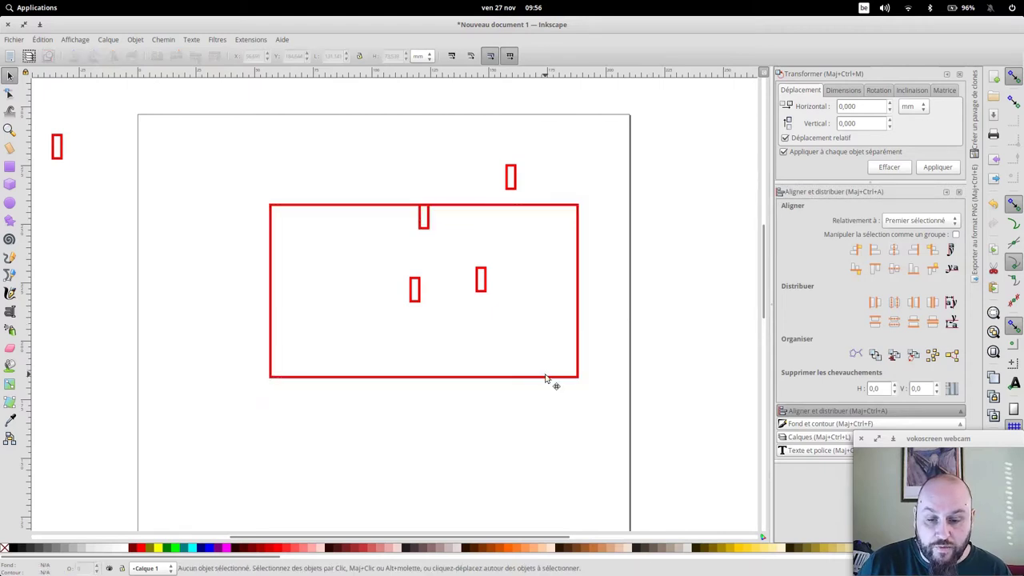
Centre another clone on the big rectangle's bottom edge
left_click(547, 377)
left_click(515, 184, "shift")
left_click(894, 250)
left_click(912, 269)
left_click(532, 422)
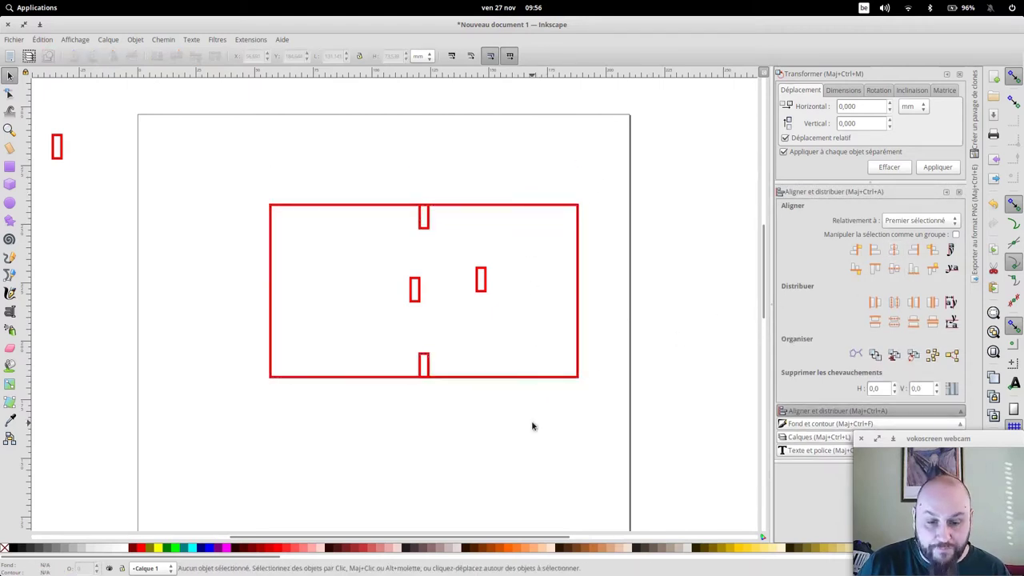
Rotate the two remaining clones 90° so they lie horizontally
left_click(485, 286)
left_click(93, 56)
left_click(413, 301)
left_click(93, 56)
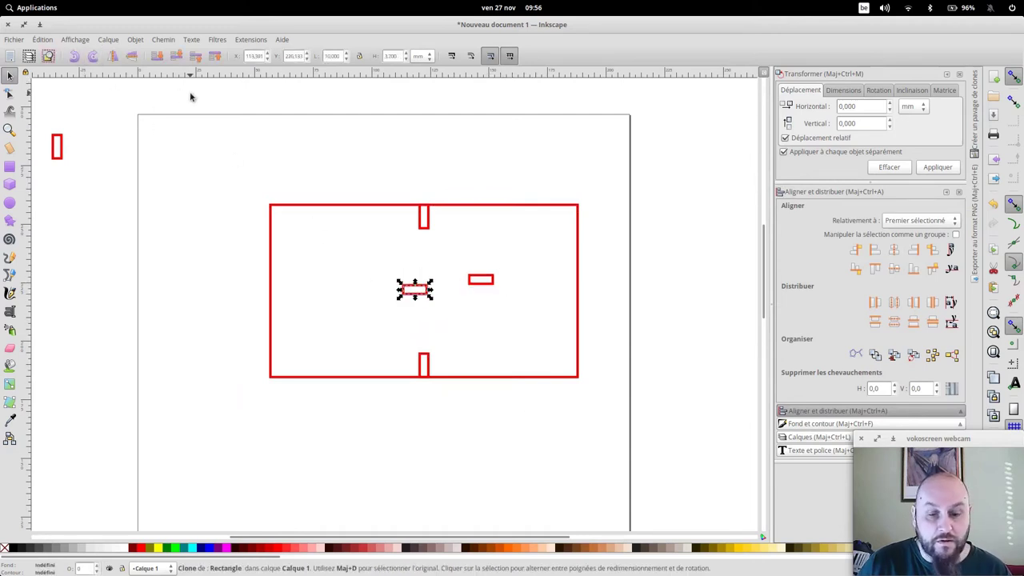
Centre one side clone vertically on the big rectangle's right edge
left_click(493, 281)
left_click(577, 281)
left_click(494, 278, "shift")
left_click(898, 271)
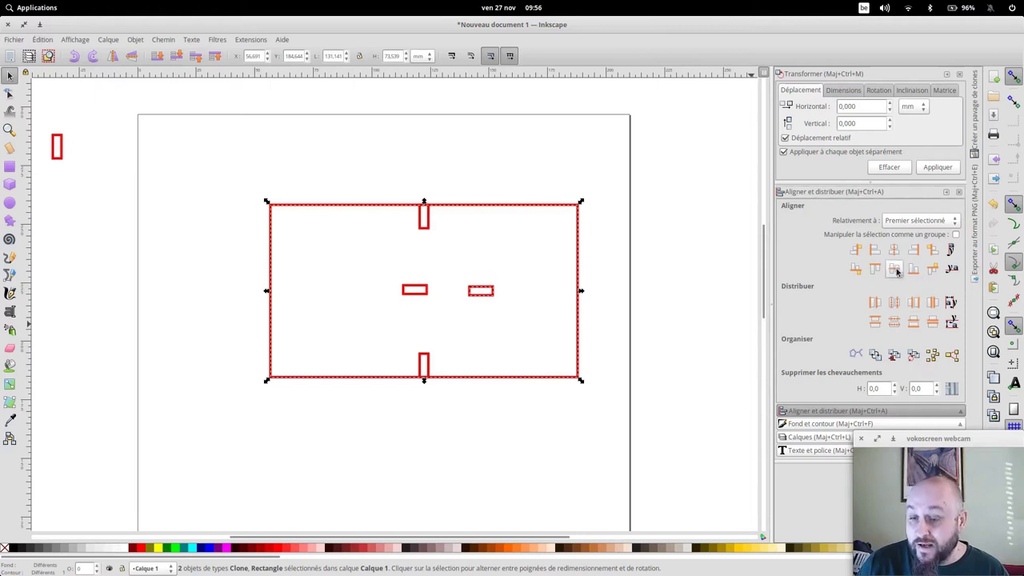
left_click(919, 254)
left_click(484, 328)
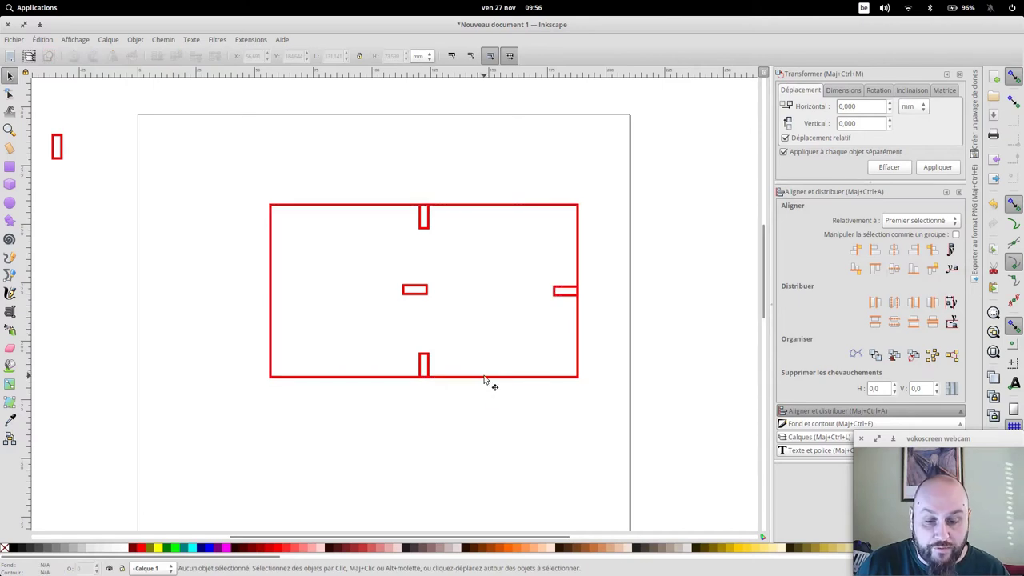
Align the other side clone to the big rectangle's left edge
left_click(484, 377)
left_click(424, 291, "shift")
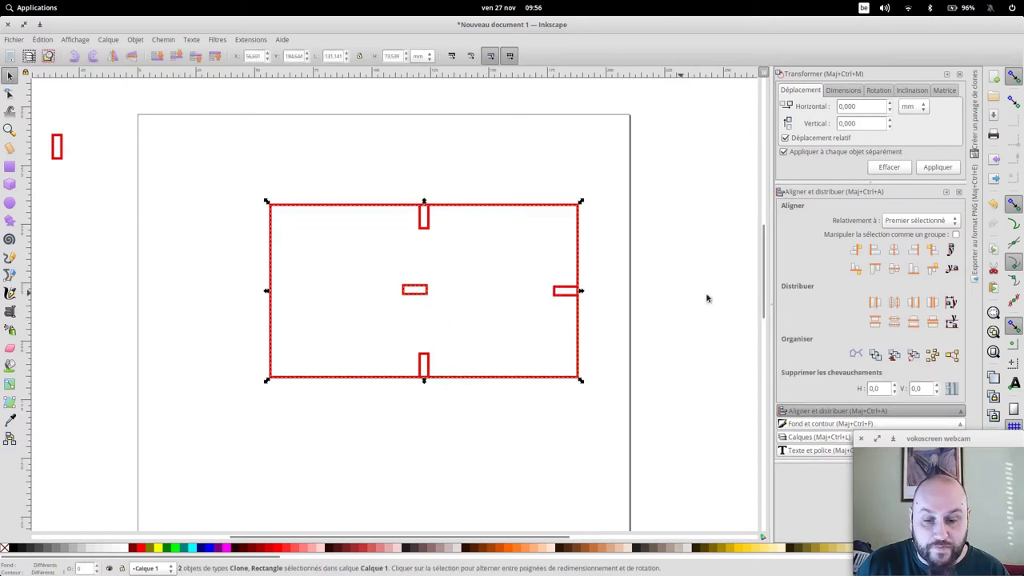
left_click(874, 250)
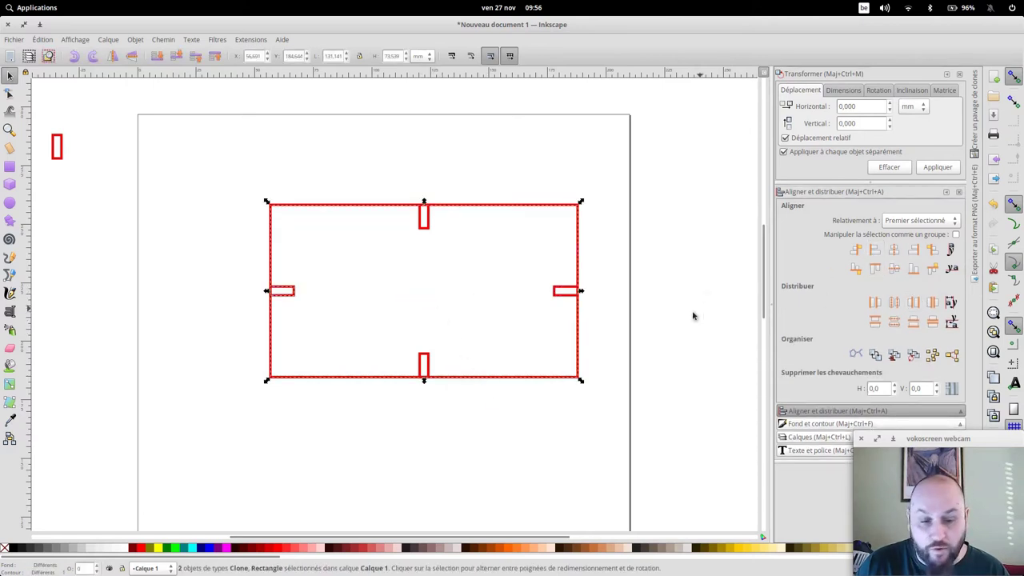
left_click(546, 415)
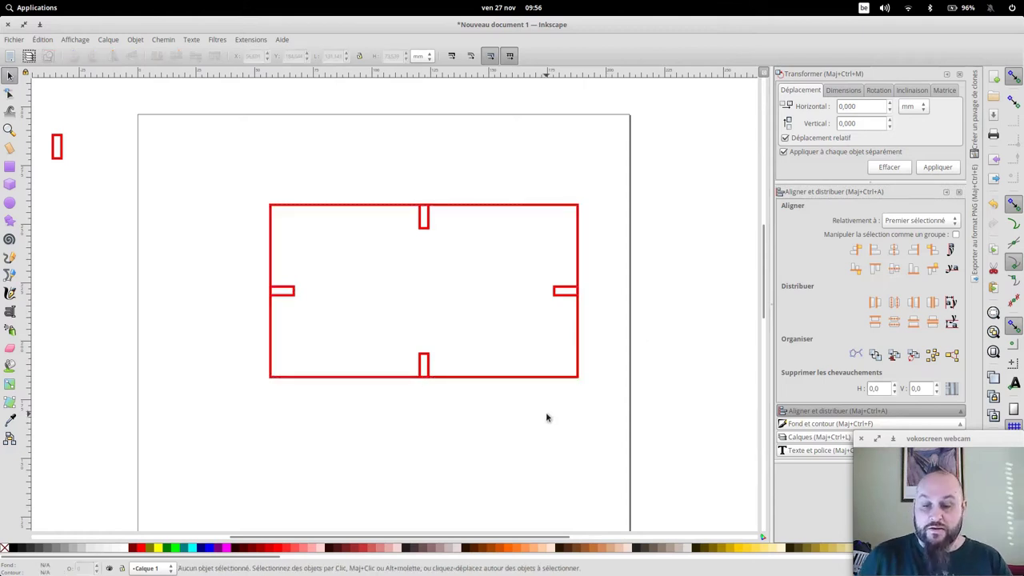
Move the box and its four tabs to the left of the page
left_click_drag(376, 313, 482, 319)
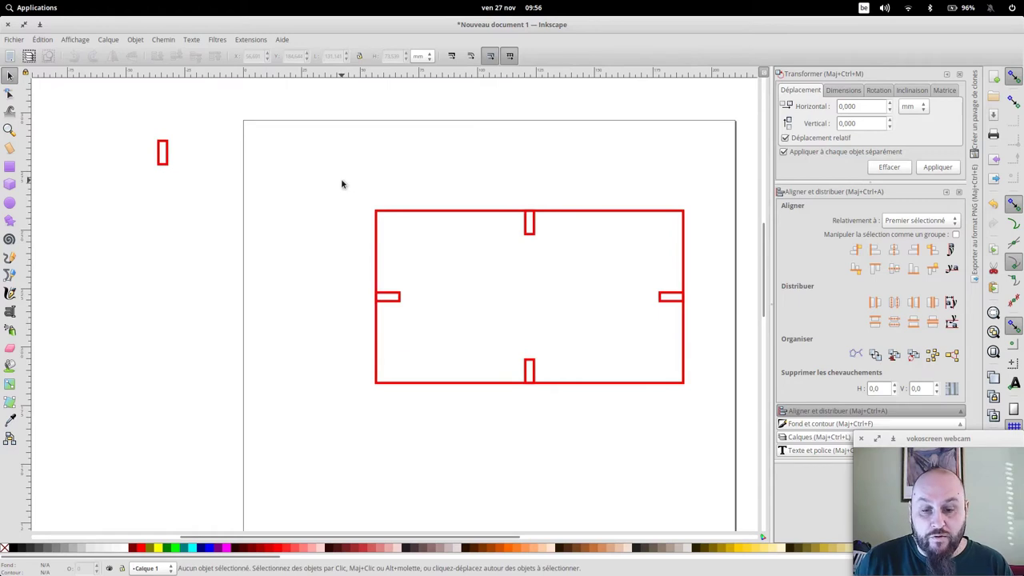
left_click_drag(348, 181, 716, 424)
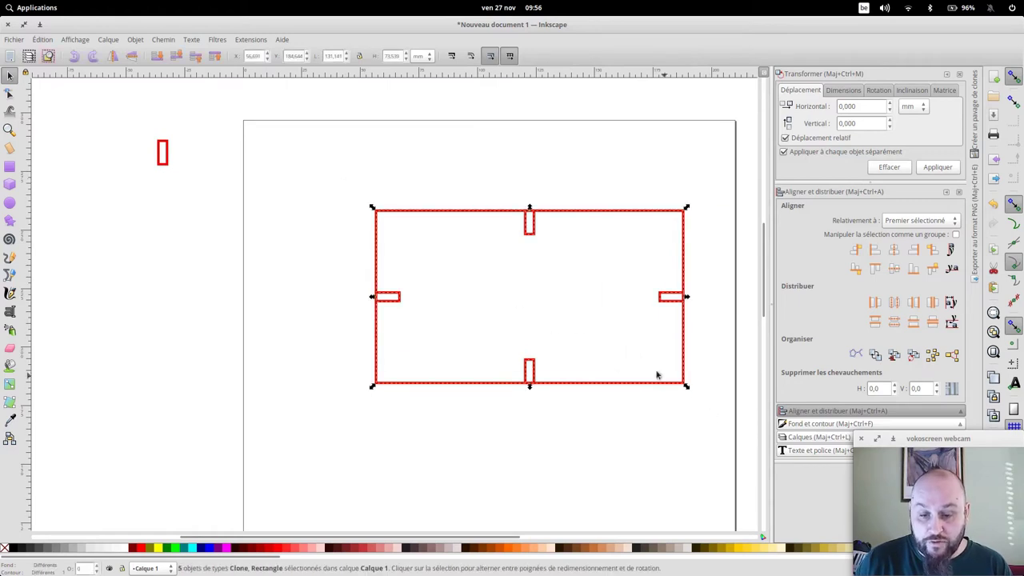
left_click_drag(684, 256, 233, 259)
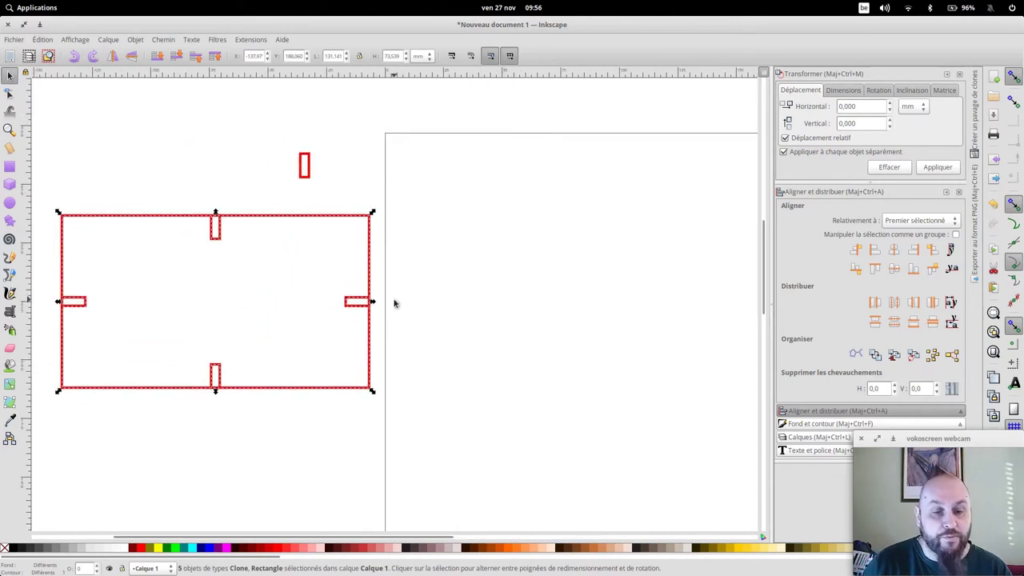
left_click(419, 264)
Set the source rectangle's width to 3,700 mm
left_click(307, 165)
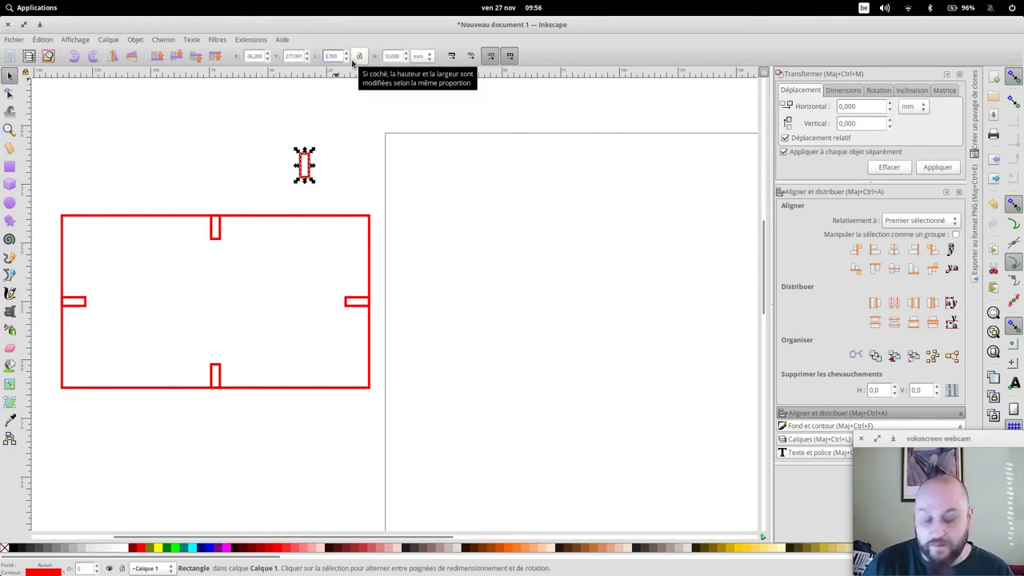
left_click(351, 59)
key("Return")
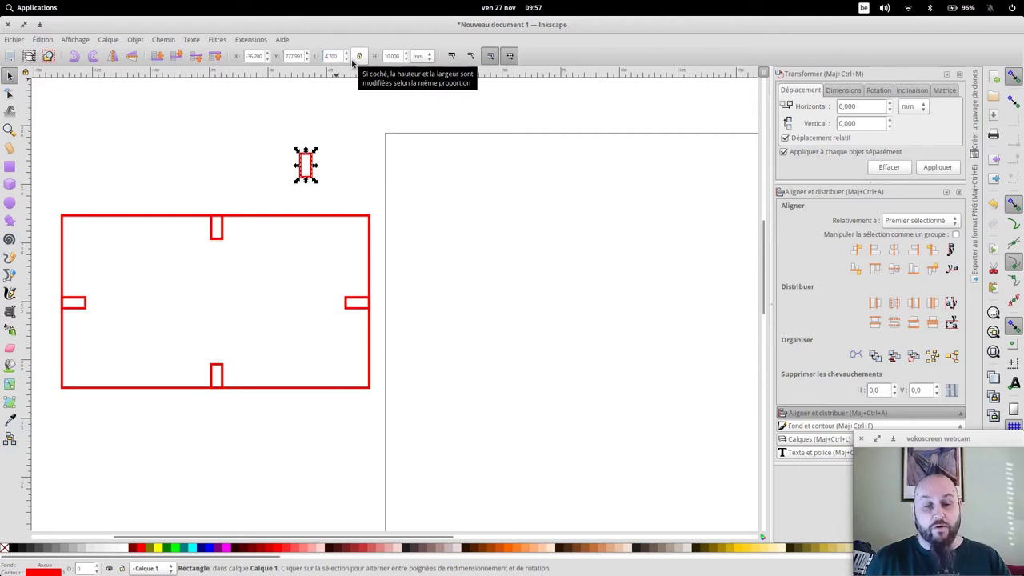
Centre the top and bottom tabs horizontally on the box
left_click(280, 218)
left_click(221, 236, "shift")
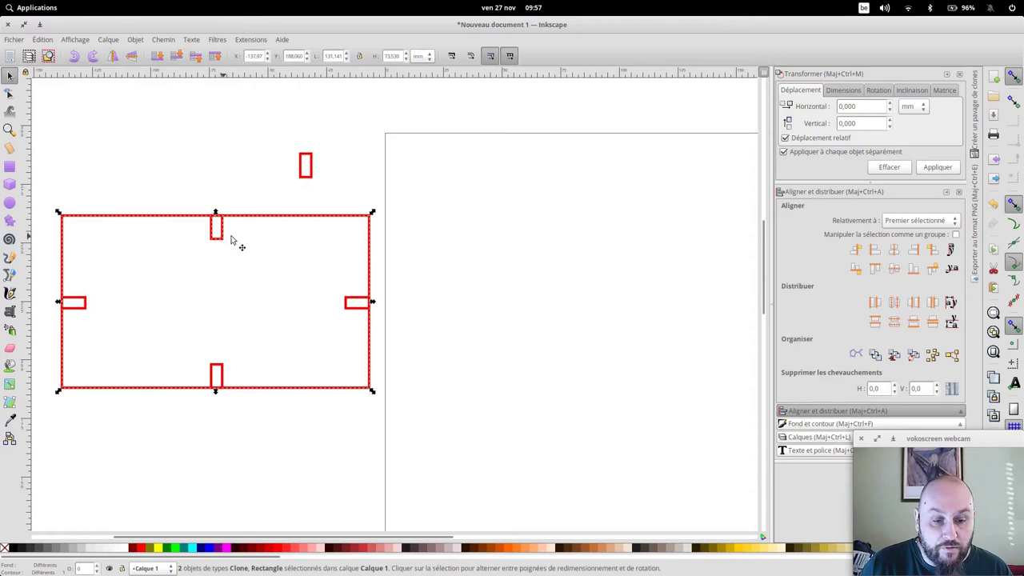
left_click(221, 373, "shift")
left_click(893, 250)
left_click(424, 333)
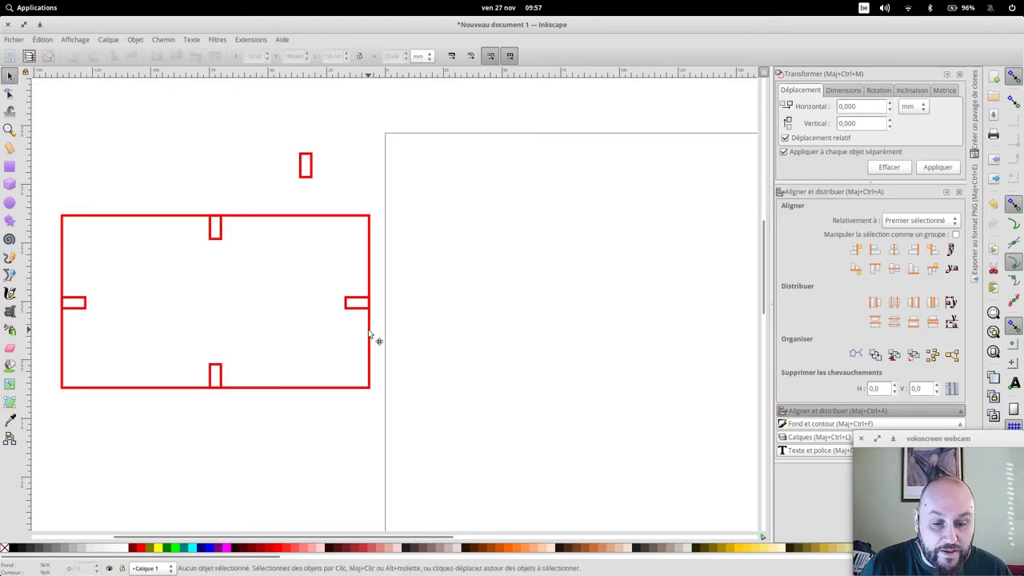
Centre the side tabs vertically on the box and return the source width to 3.7 mm
left_click(369, 303)
left_click(81, 302, "shift")
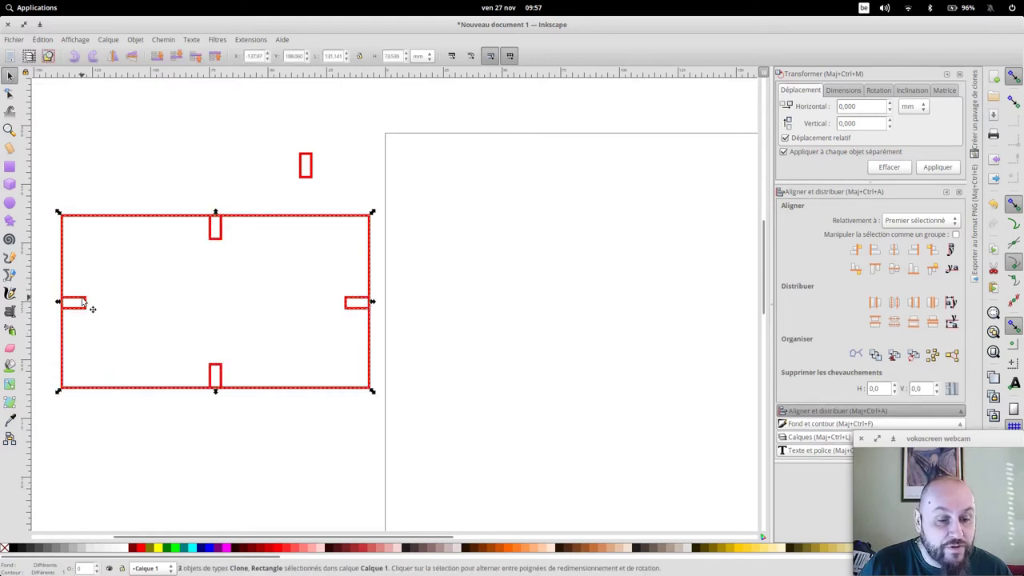
left_click(894, 269)
left_click(533, 308)
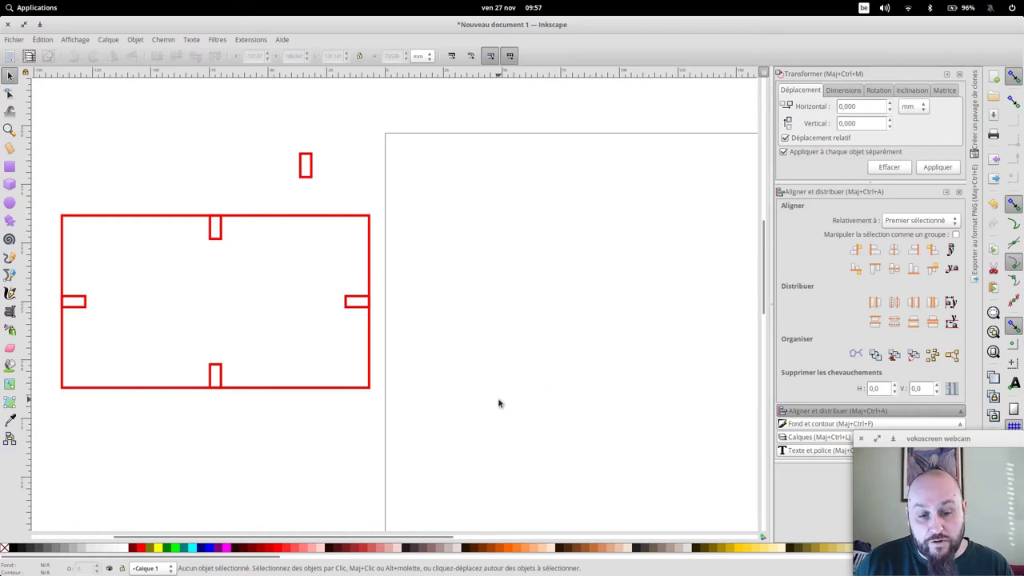
left_click(307, 163)
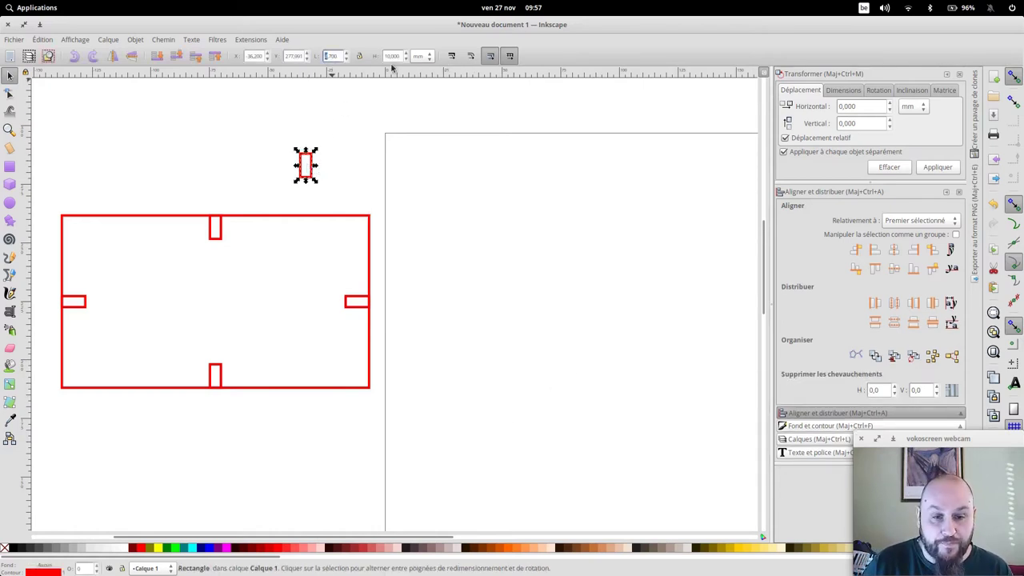
key("Return")
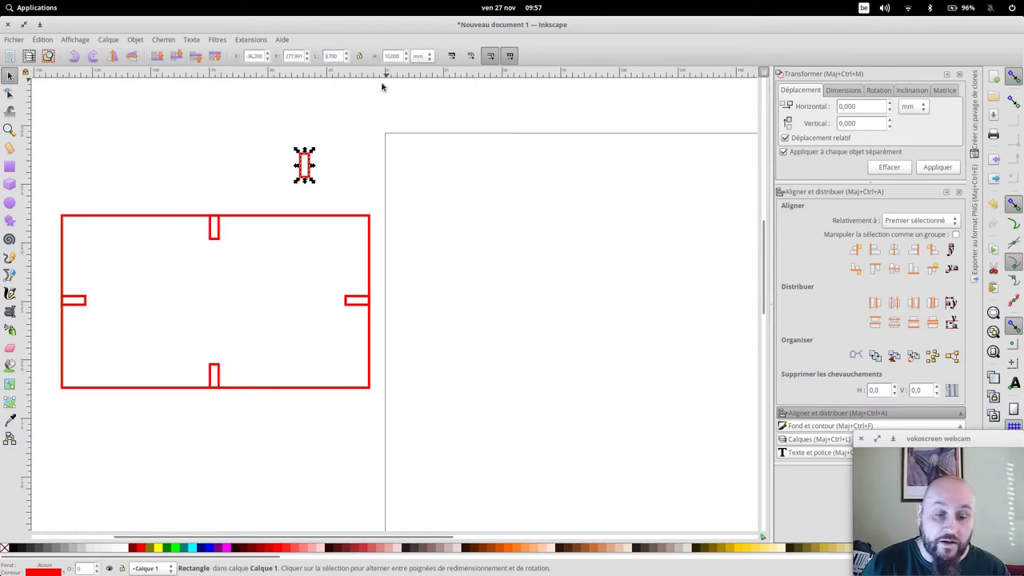
Re-centre the top/bottom tabs horizontally and the side tabs vertically on the box
left_click(240, 216)
left_click(217, 236, "shift")
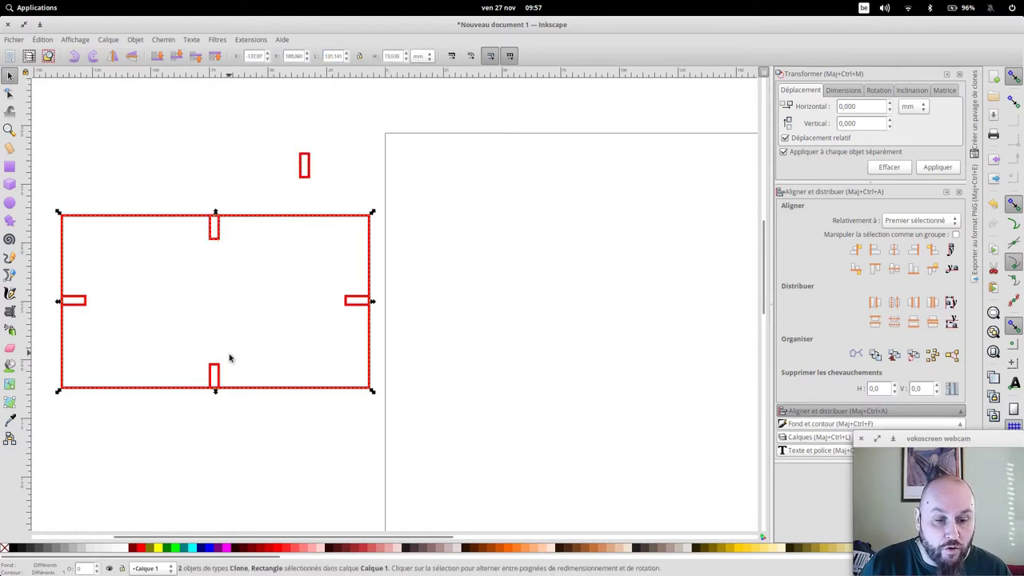
left_click(893, 249)
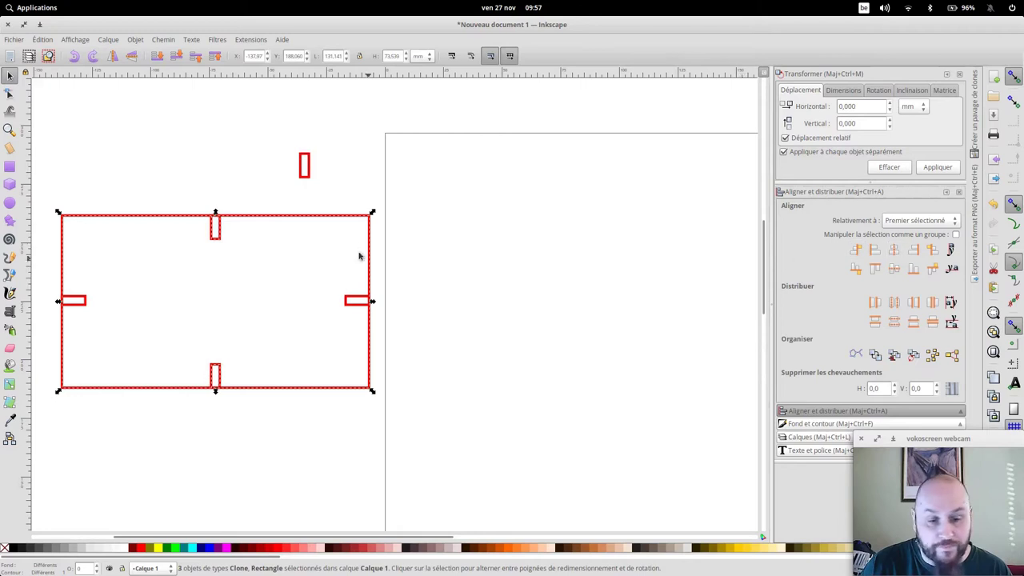
left_click(370, 297)
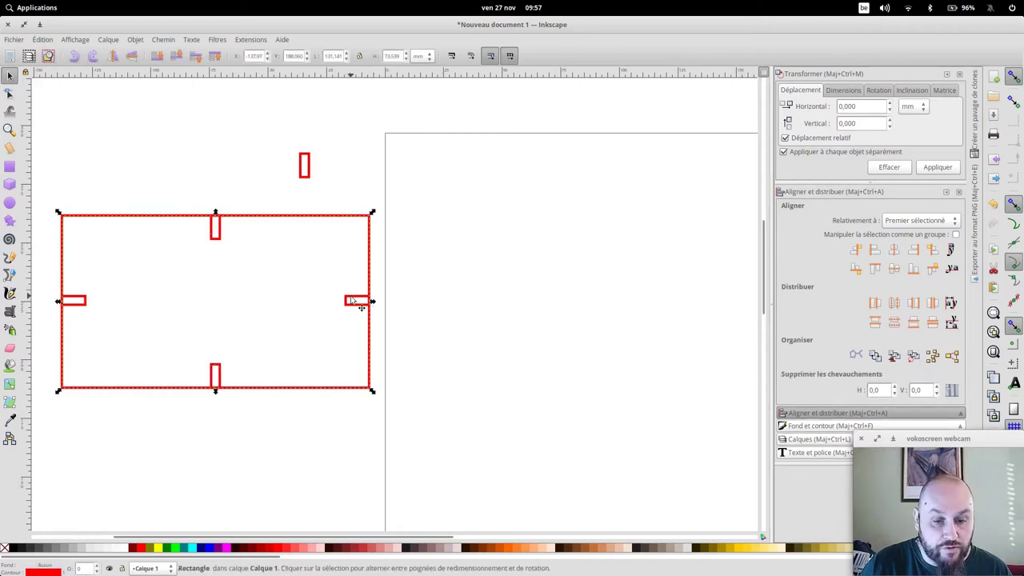
left_click(361, 300, "shift")
left_click(73, 301, "shift")
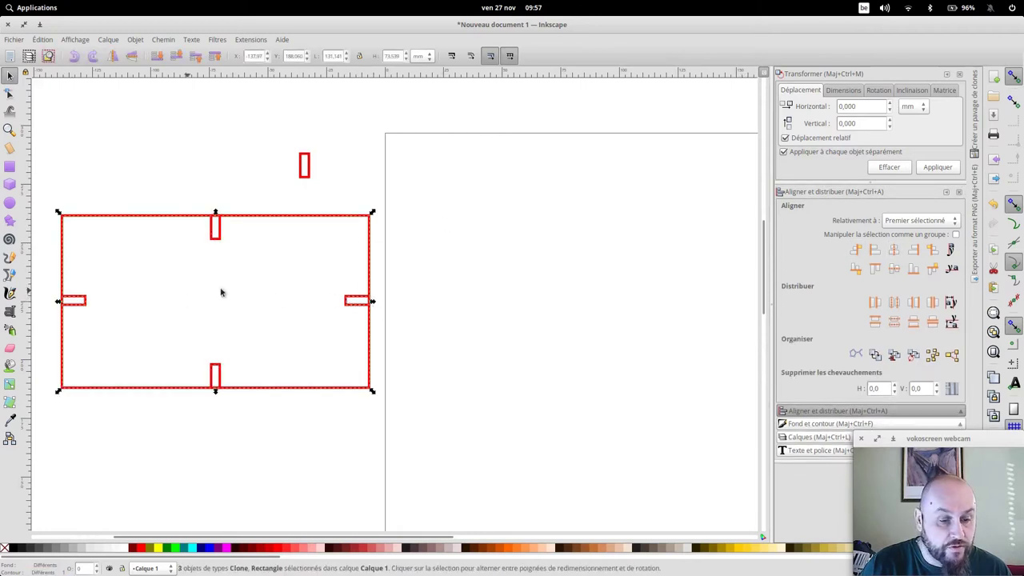
left_click(893, 269)
left_click(445, 320)
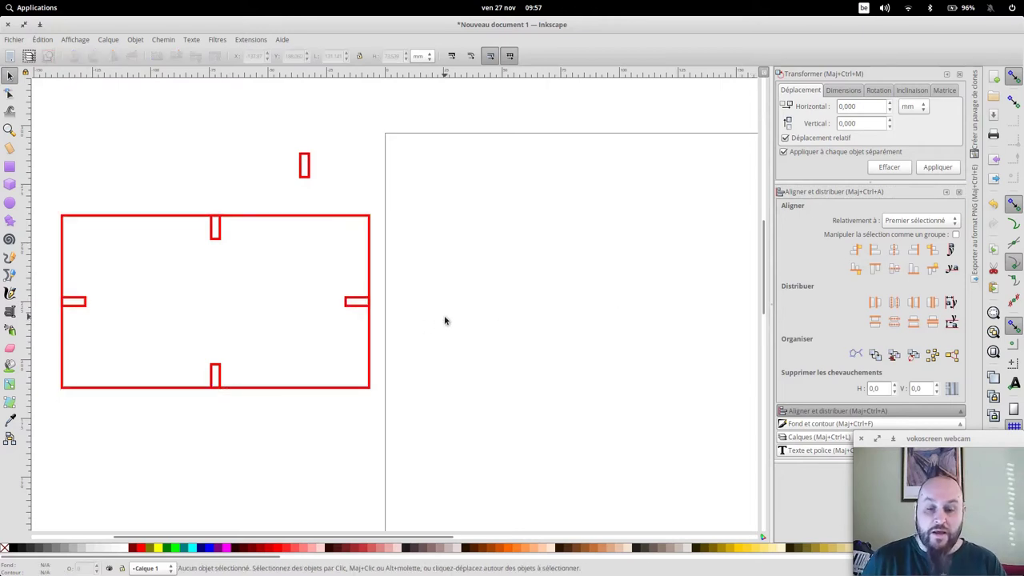
Copy the box with its four tabs and paste the duplicate onto the page
left_click_drag(402, 419, 44, 210)
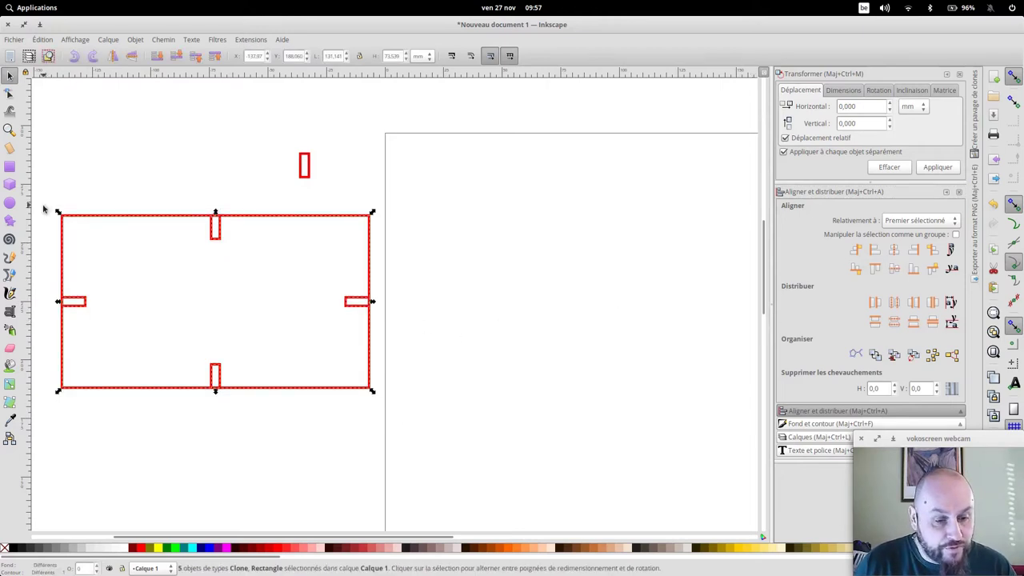
key("ctrl")
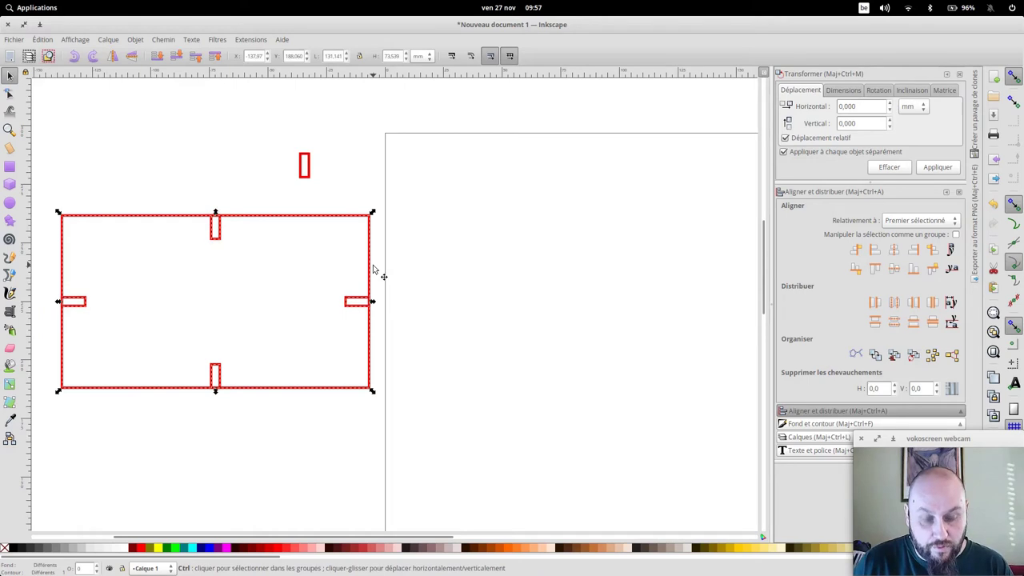
key("ctrl+c")
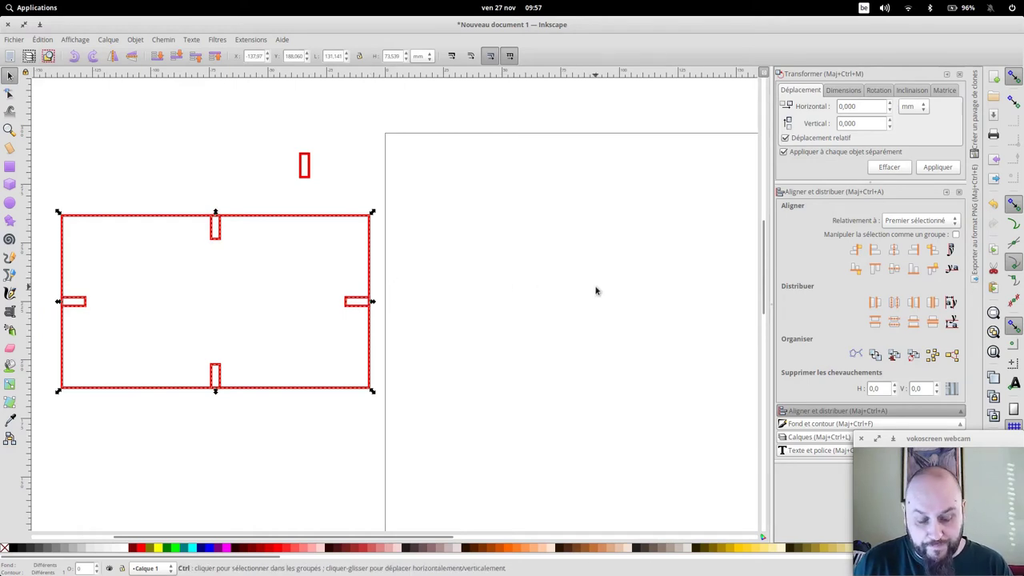
key("ctrl+v")
left_click_drag(654, 206, 634, 224)
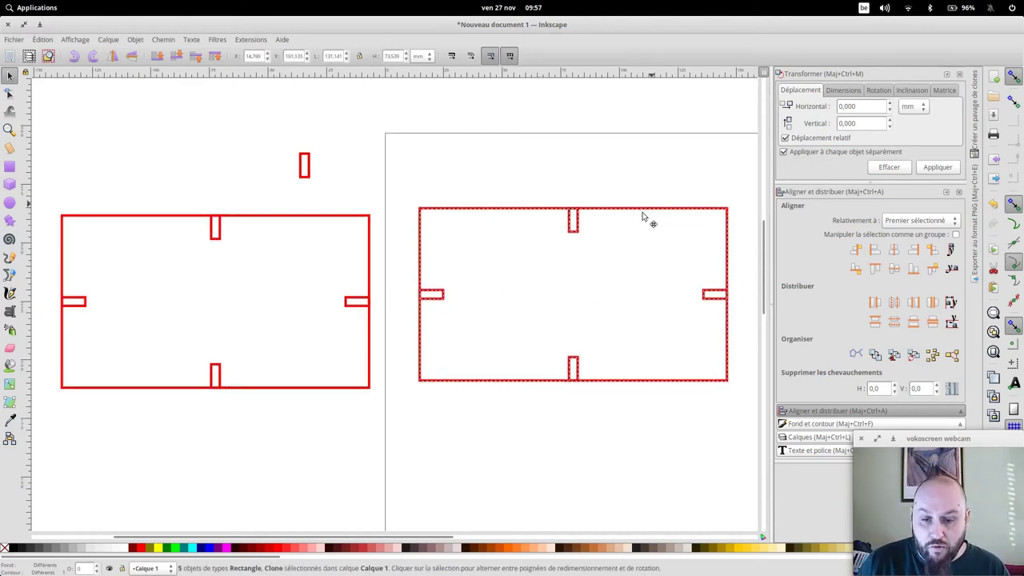
left_click(635, 184)
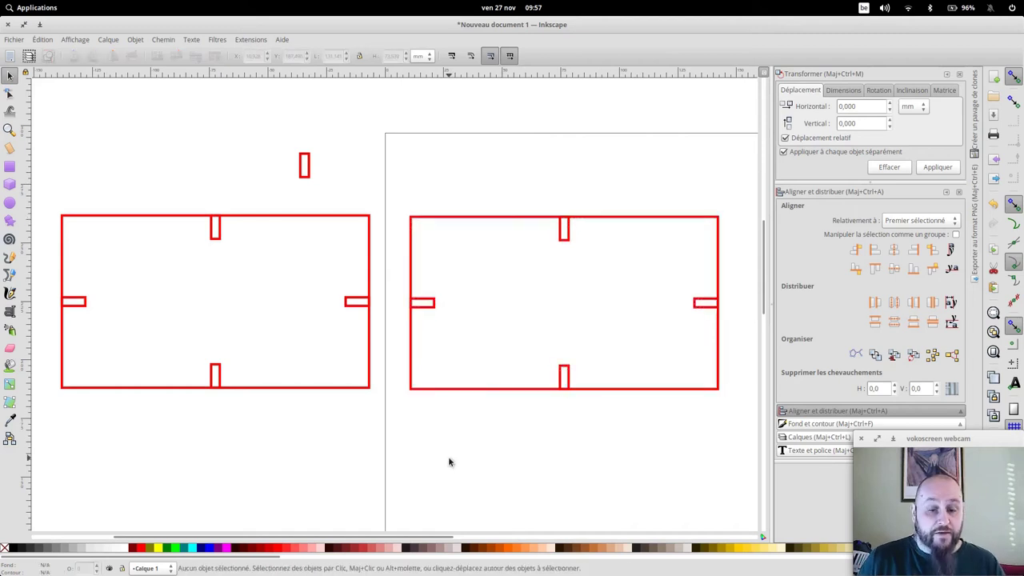
Check the boxes' selections, then select the right box with its four tabs
left_click_drag(44, 208, 380, 414)
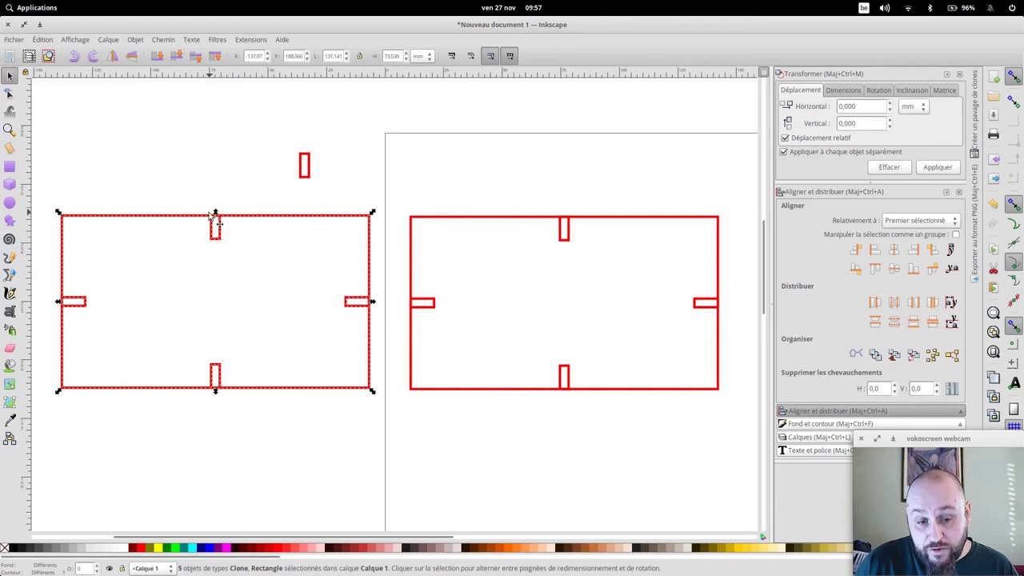
left_click(244, 169)
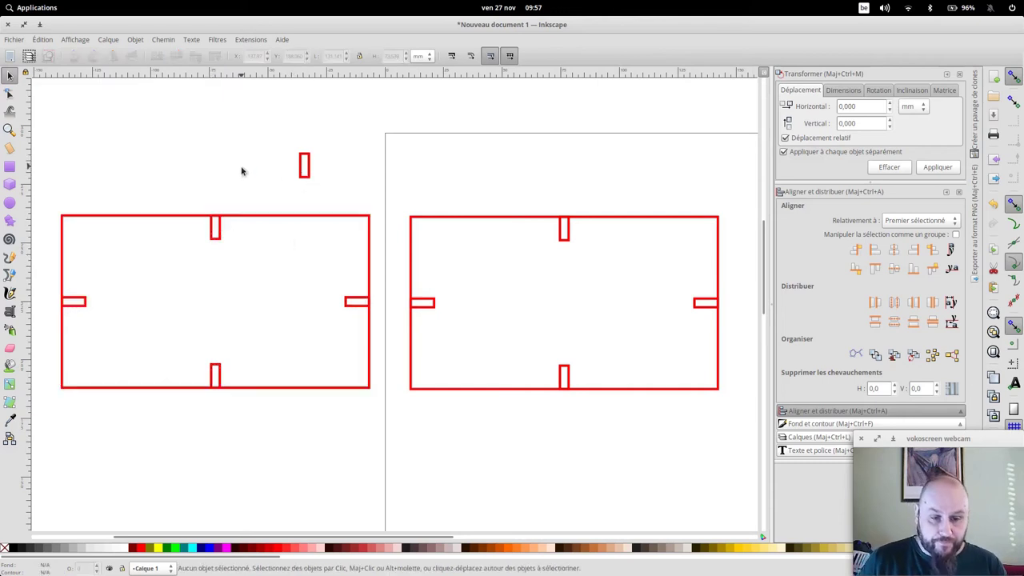
left_click(268, 229)
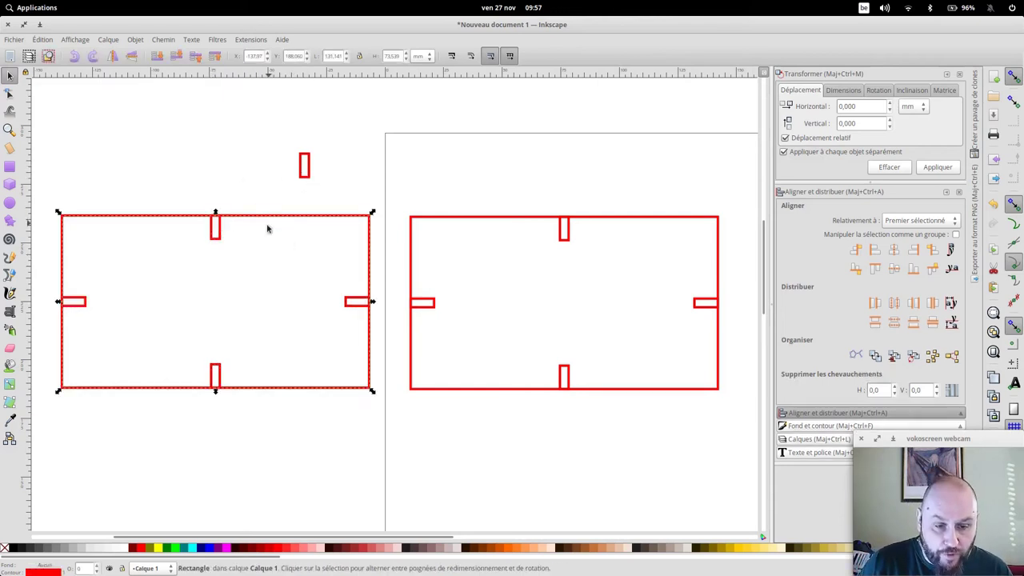
left_click(222, 239, "shift")
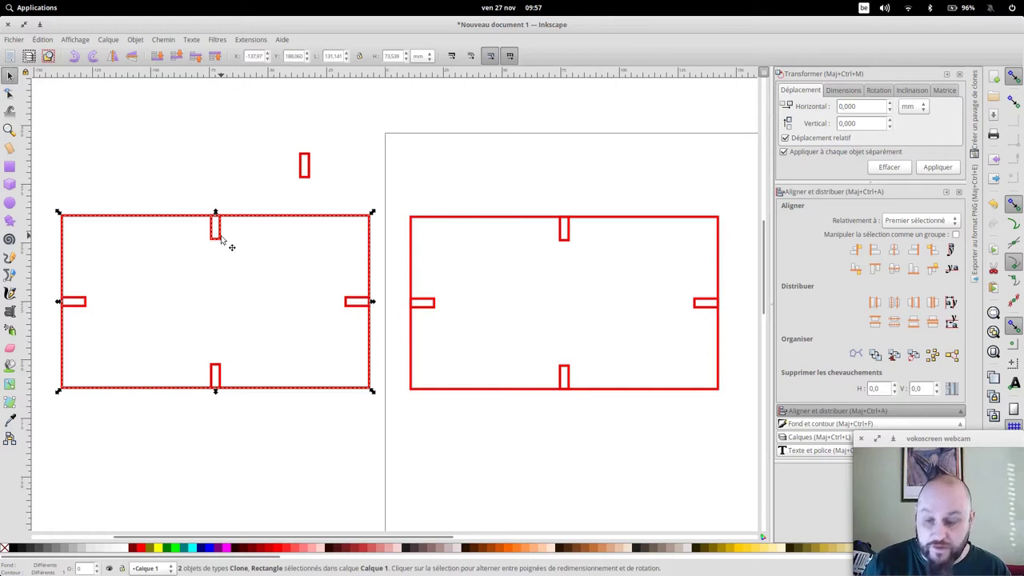
left_click(236, 167)
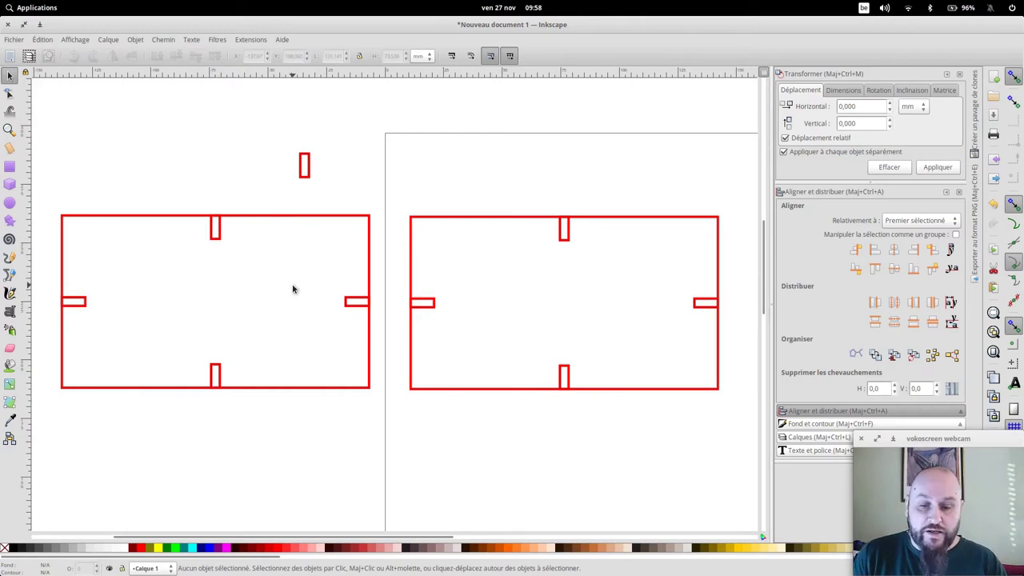
left_click(415, 303)
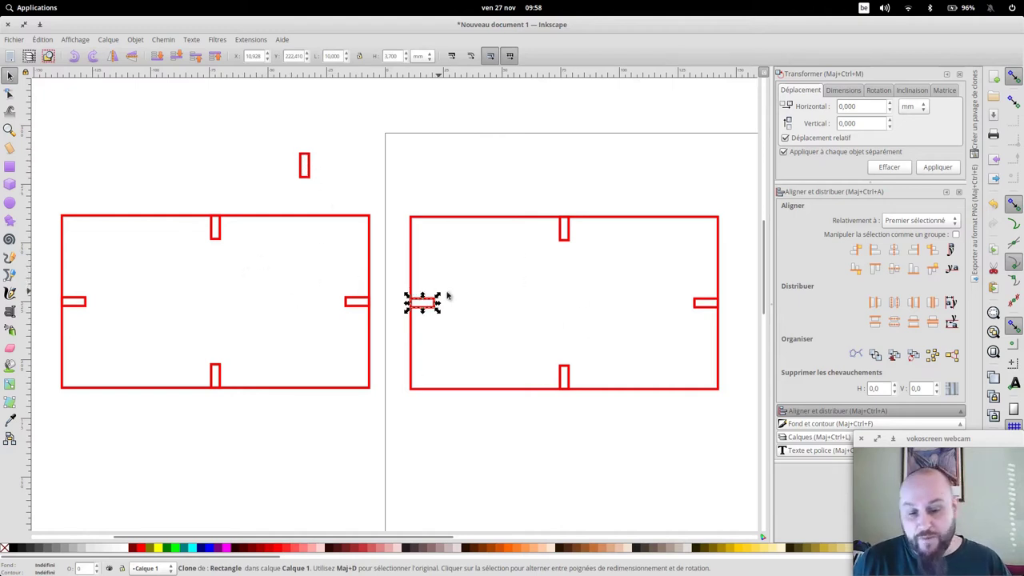
left_click(651, 184)
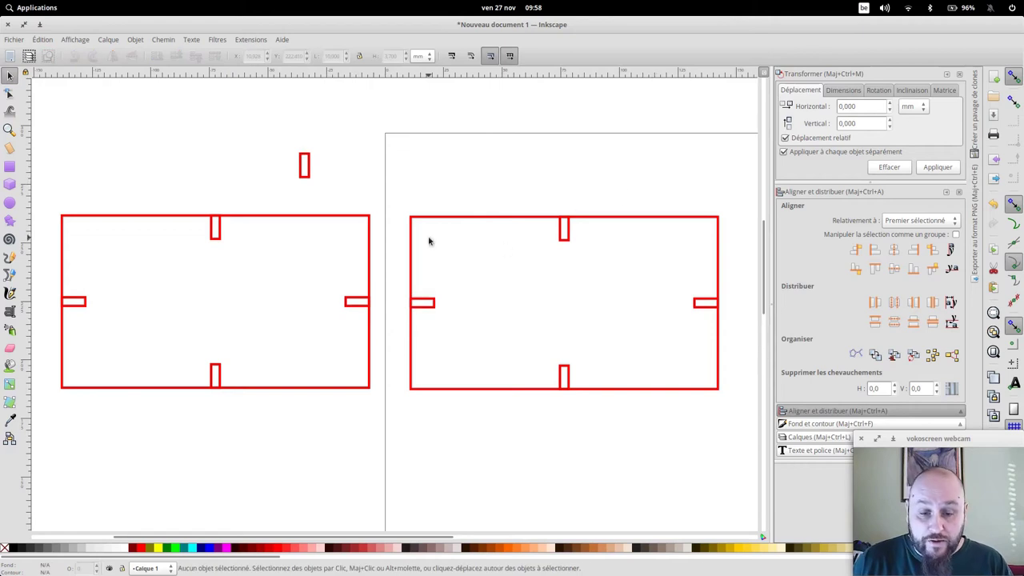
left_click_drag(394, 199, 735, 436)
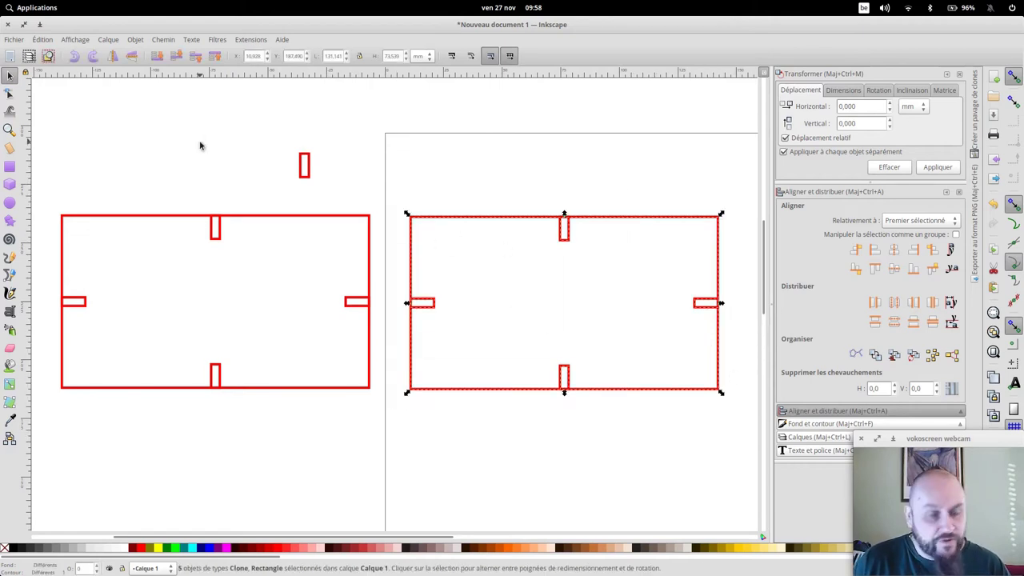
Unlink the clones from their source via Édition > Cloner and select the right rectangle's outline
left_click(43, 41)
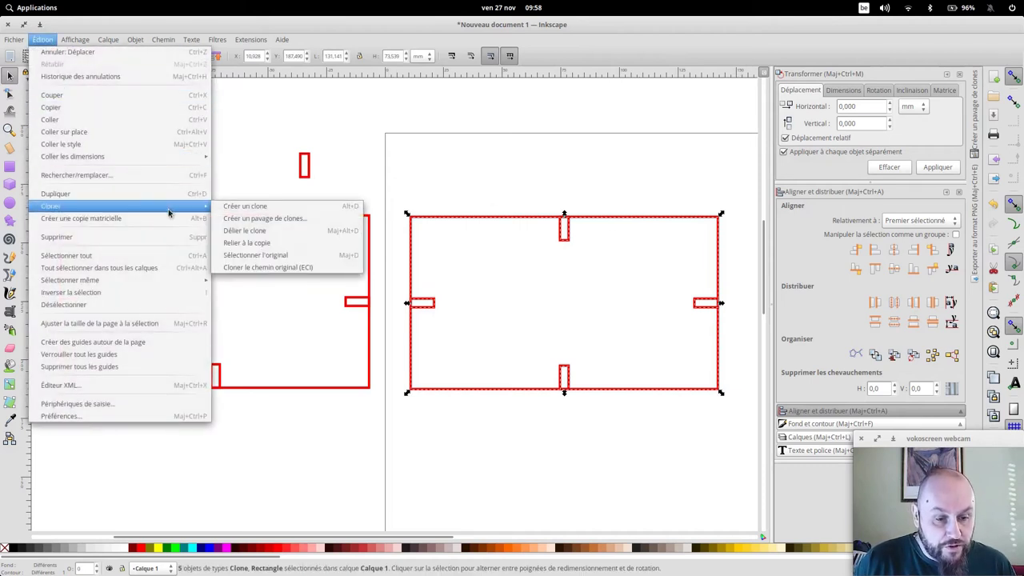
mouse_move(51, 206)
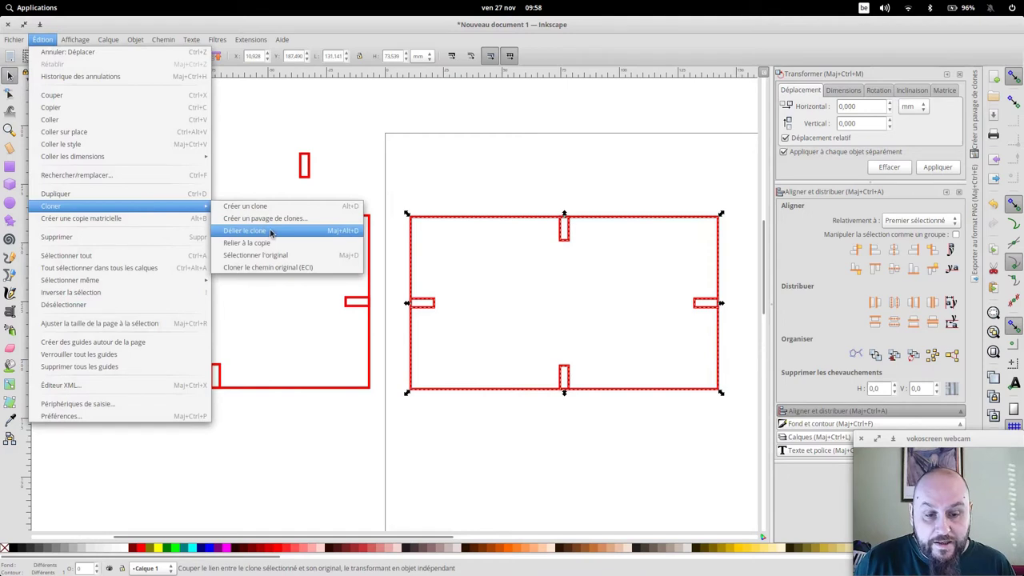
left_click(270, 232)
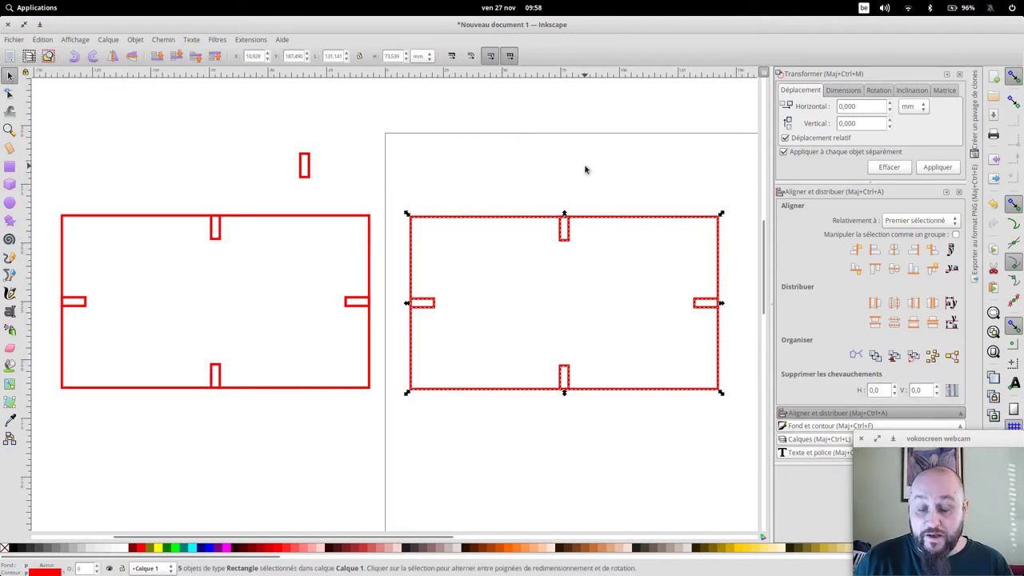
left_click(552, 192)
left_click(506, 218)
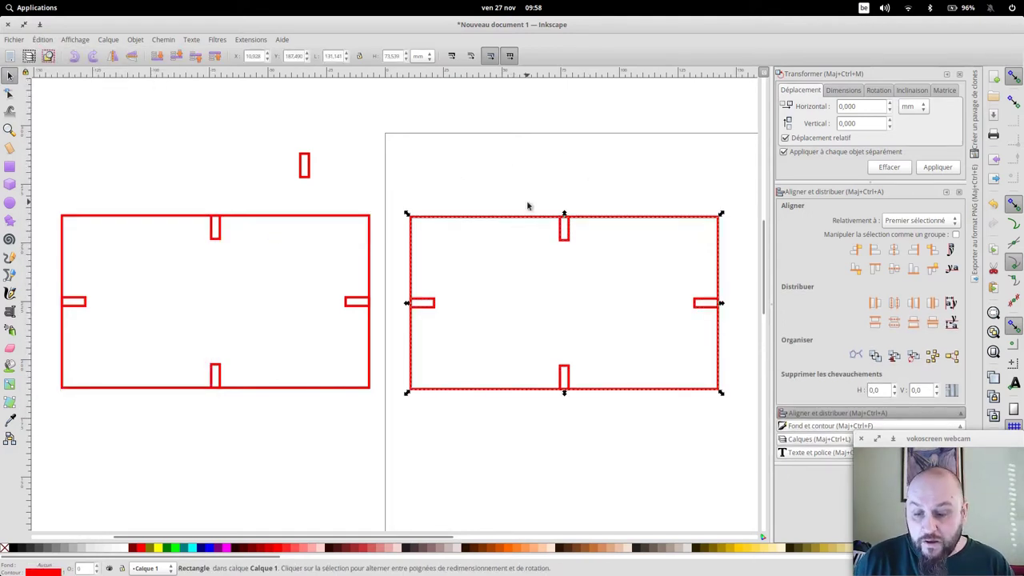
left_click(592, 183)
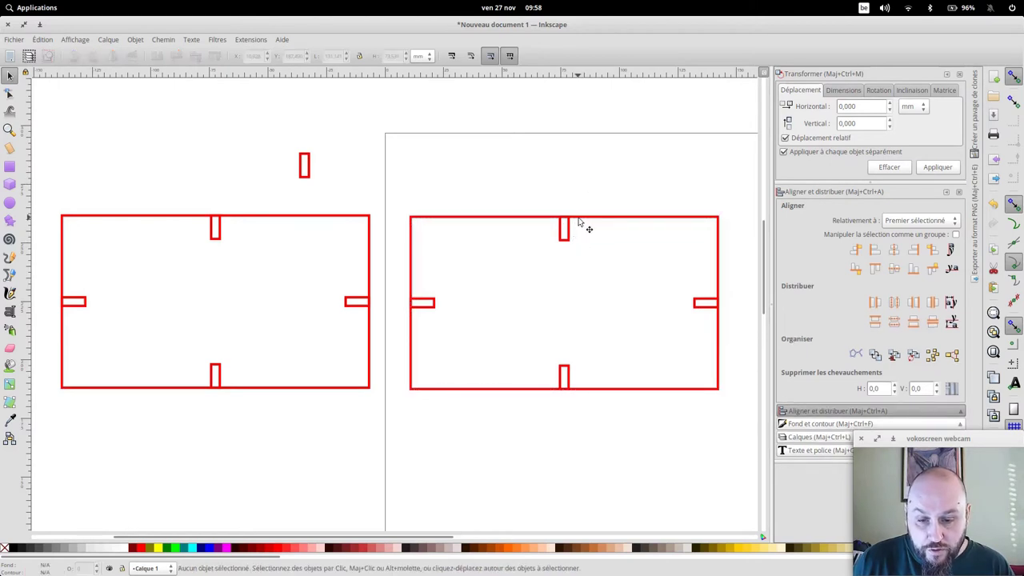
left_click(578, 219)
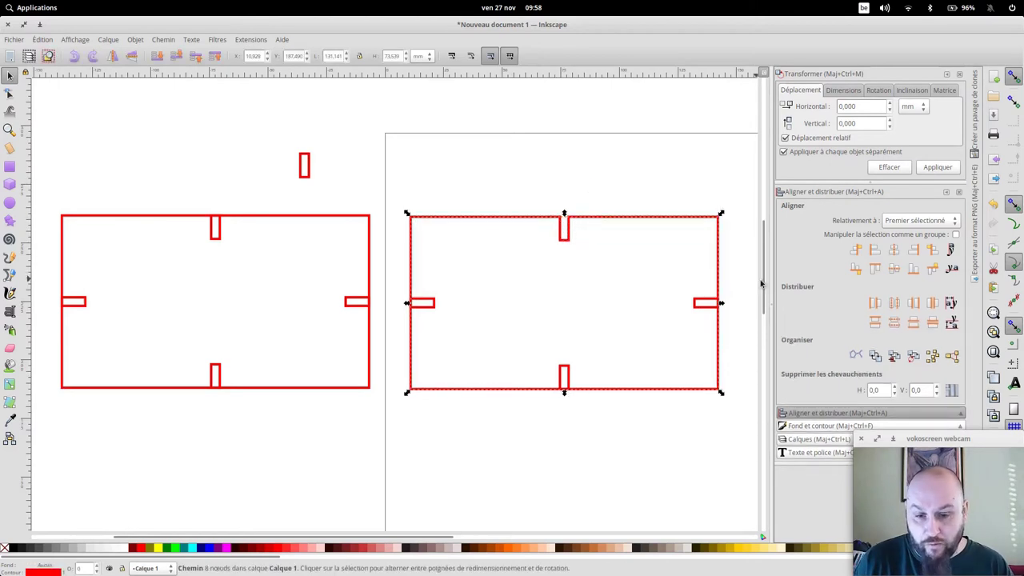
Cut the side tabs from the right rectangle with Différence and combine both halves into one outline
left_click(603, 160)
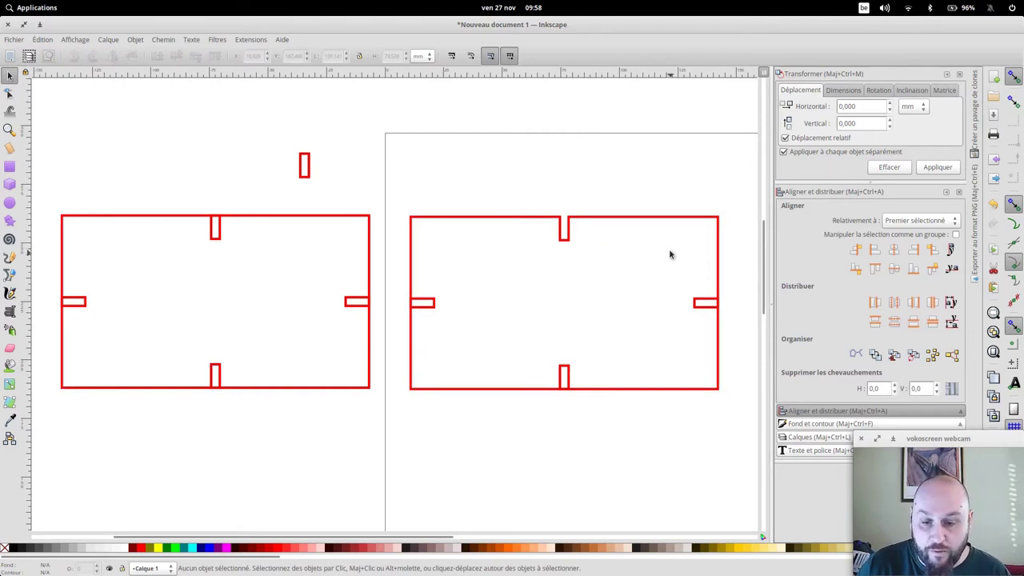
left_click(422, 303)
left_click(701, 301, "shift")
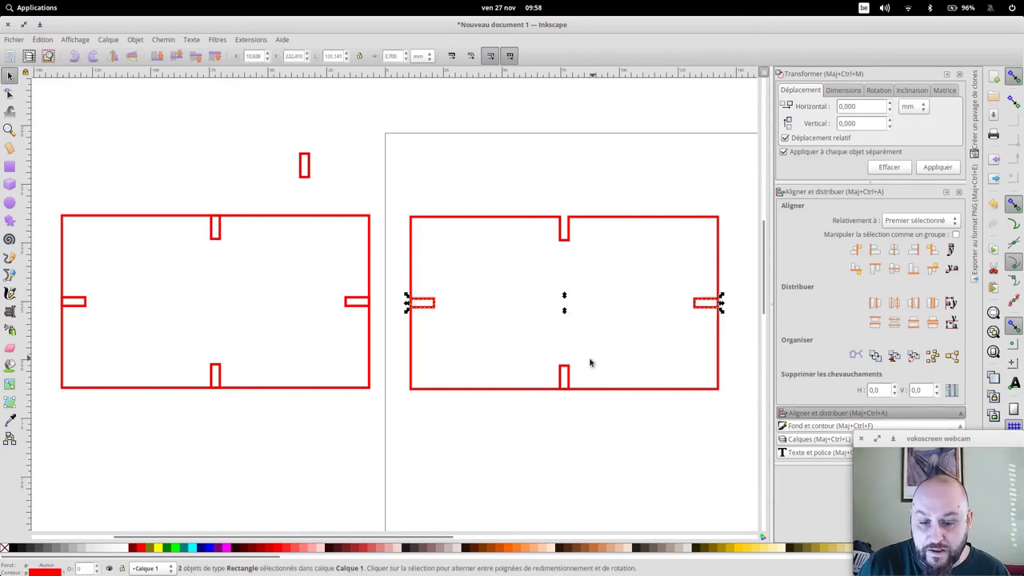
left_click(569, 372)
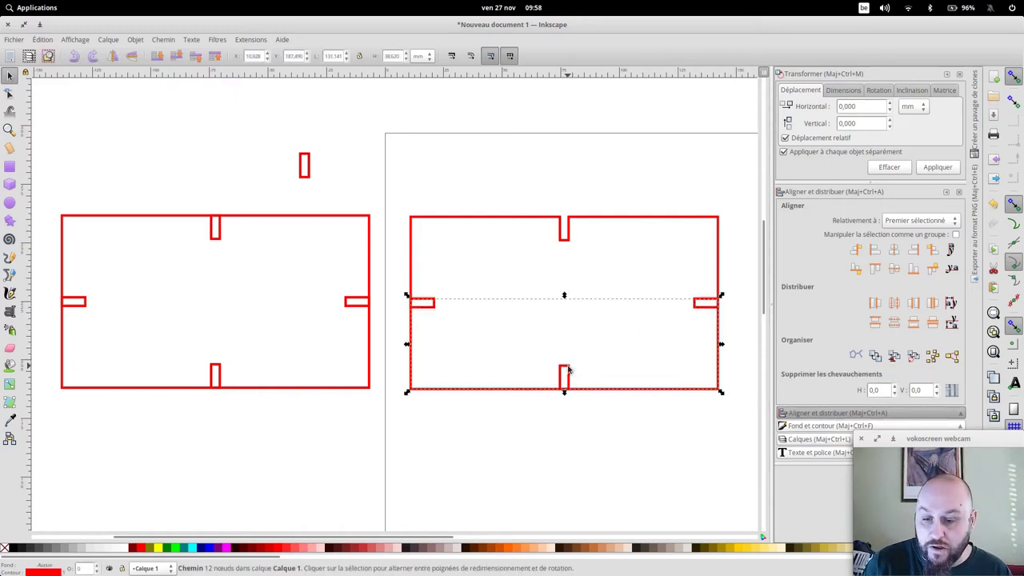
left_click(695, 218, "shift")
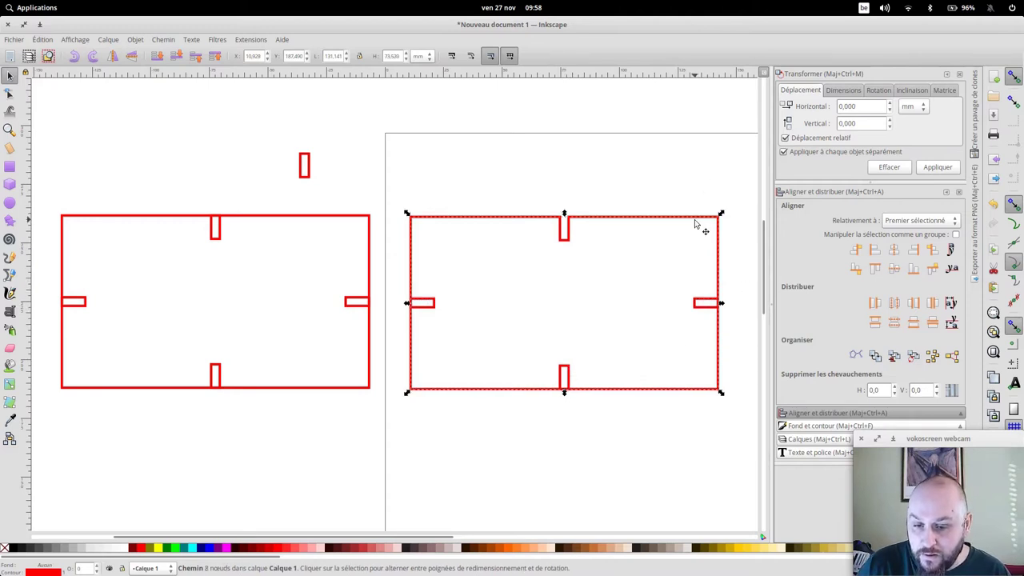
key("ctrl+plus")
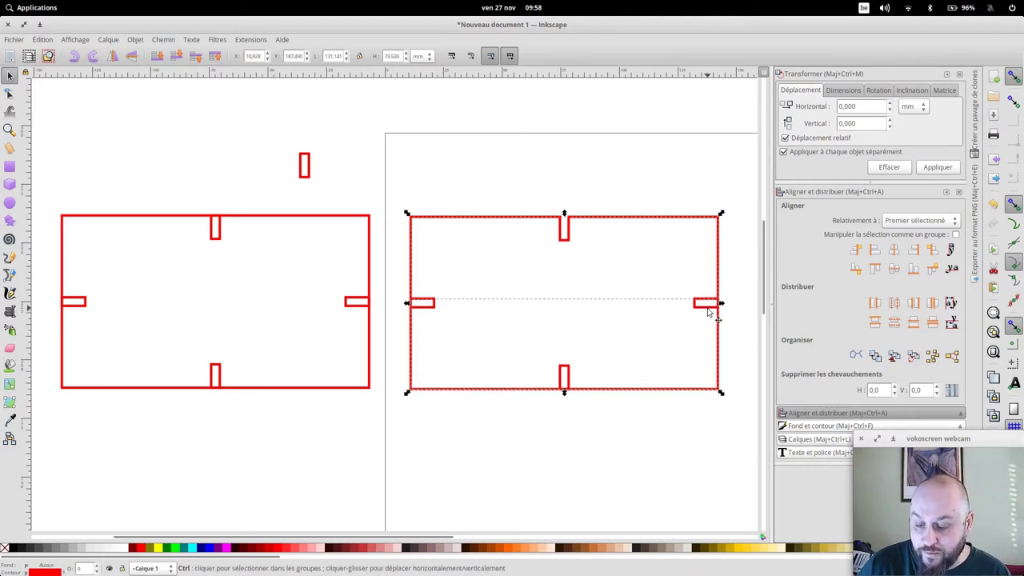
left_click(626, 457)
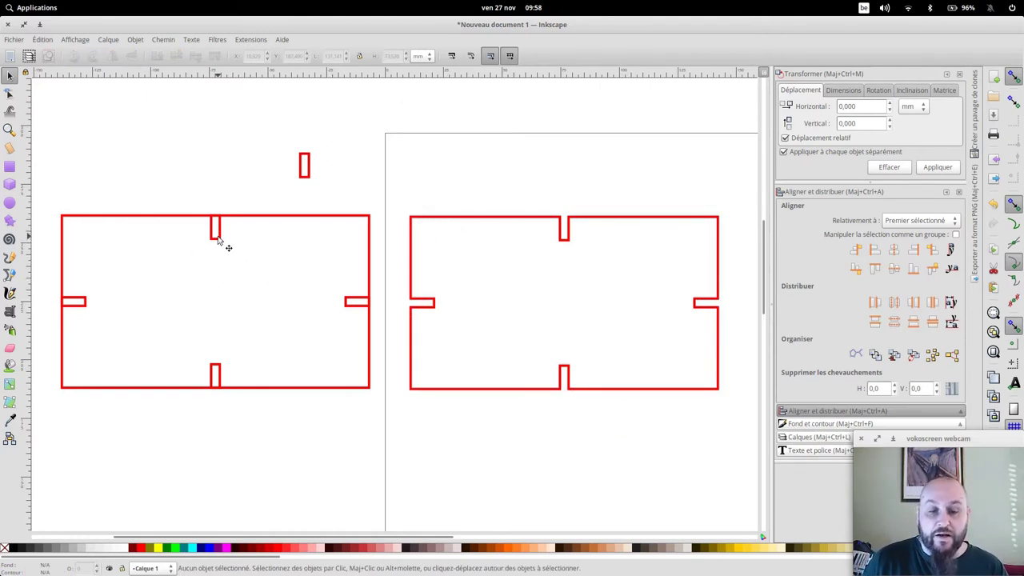
Make the source rectangle 20 mm tall, lengthening its tabs, then rubber-band select all shapes
left_click(308, 171)
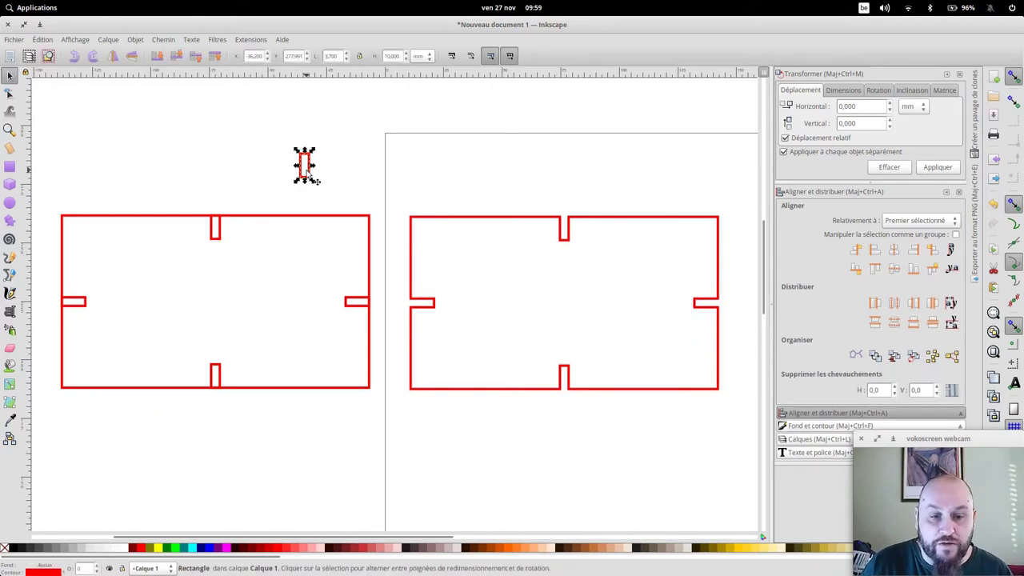
double_click(391, 56)
type("20")
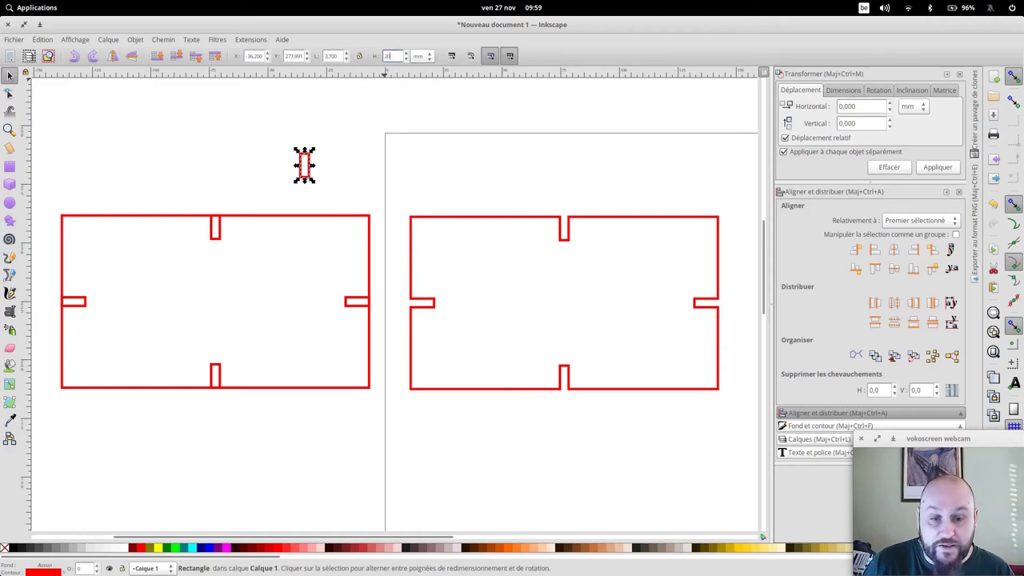
key("Return")
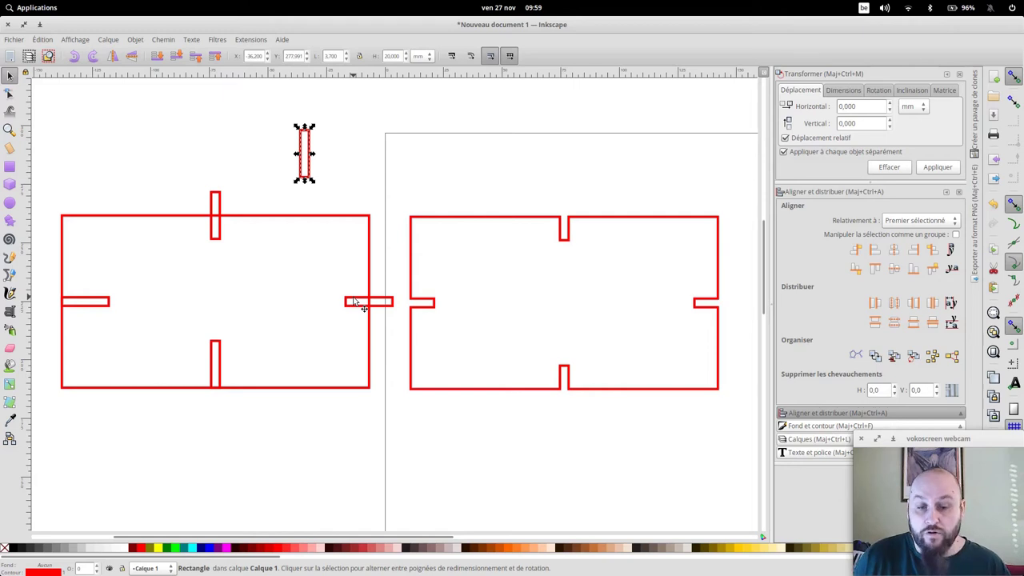
mouse_move(735, 417)
left_mouse_down()
mouse_move(257, 177)
mouse_move(51, 109)
left_mouse_up()
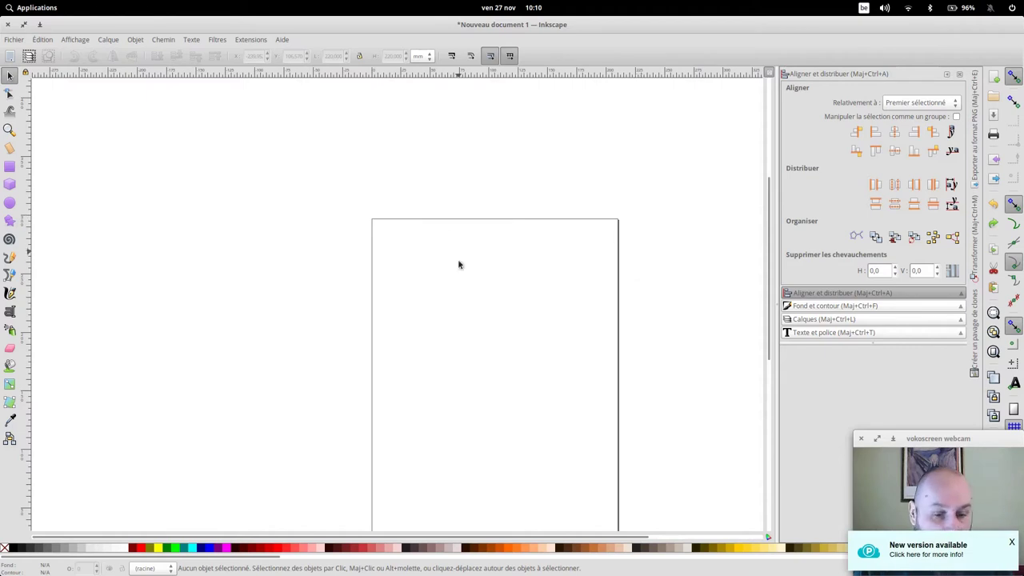
Draw a small red circle of 13.433 mm radius to the left of the page
left_click(9, 202)
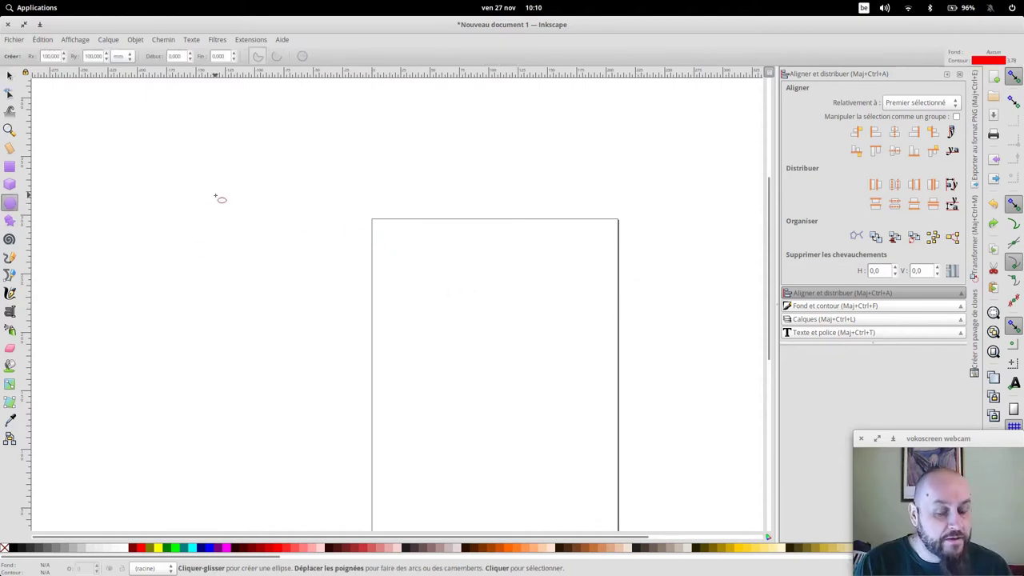
left_click_drag(185, 195, 217, 227)
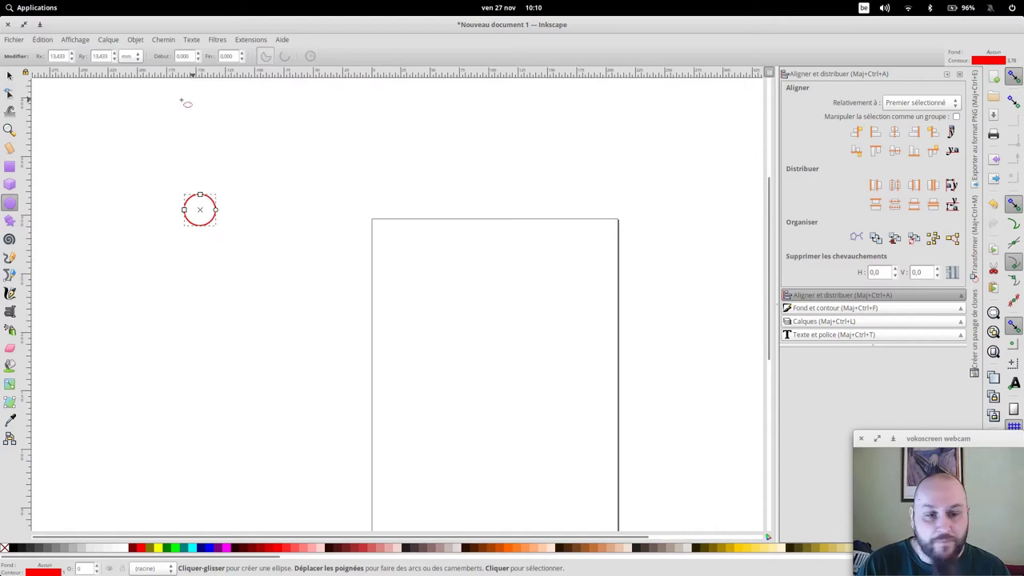
left_click(47, 40)
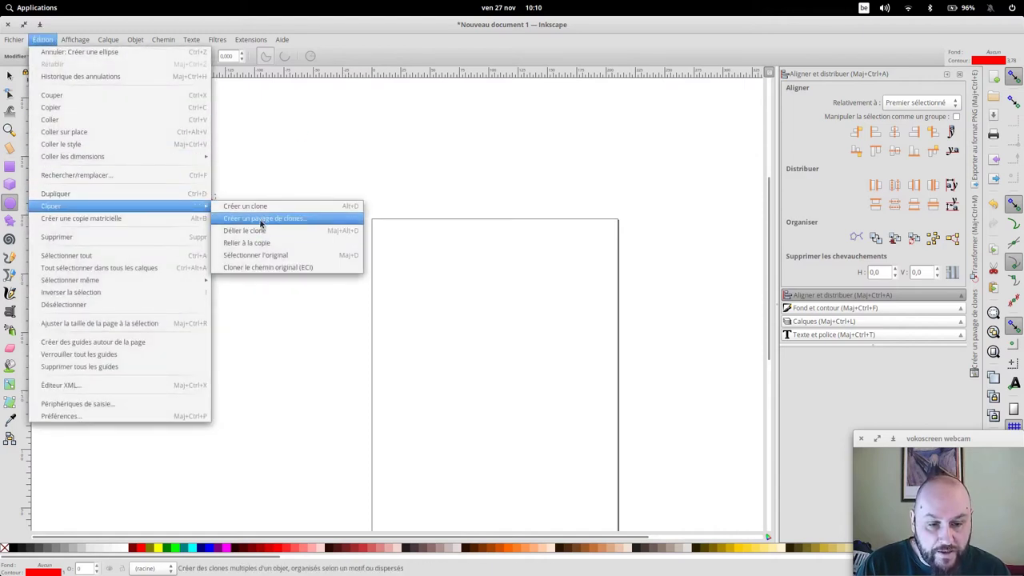
Create a 10 × 10 grid of 100 tiled clones of the circle with Créer un pavage de clones
left_click(262, 219)
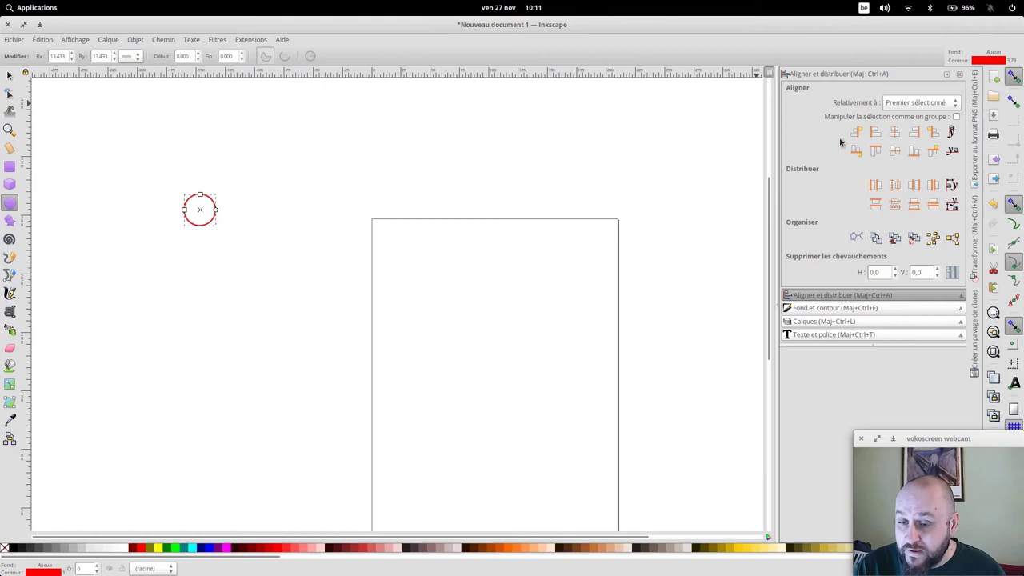
left_click(976, 333)
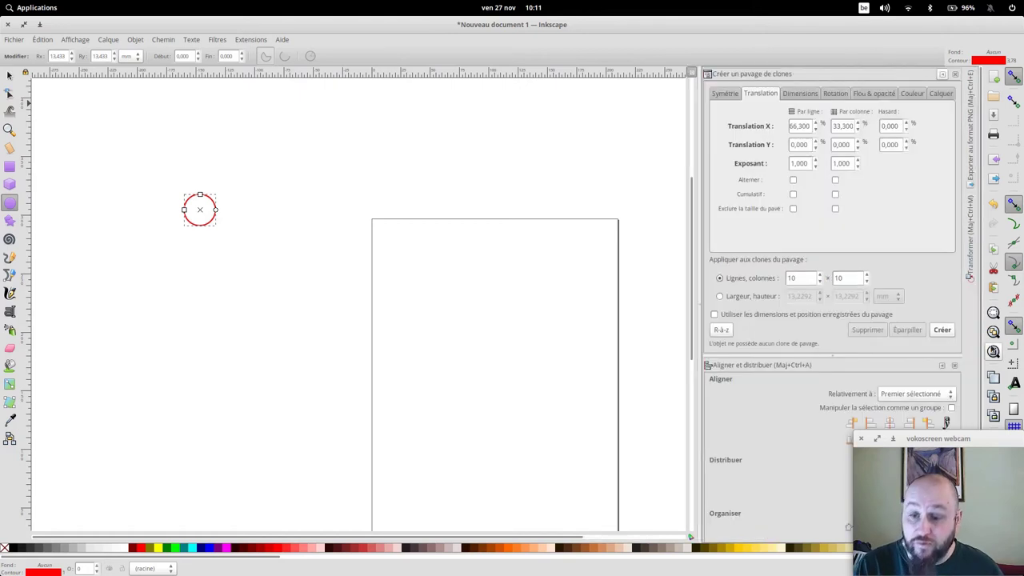
left_click(725, 94)
left_click(755, 94)
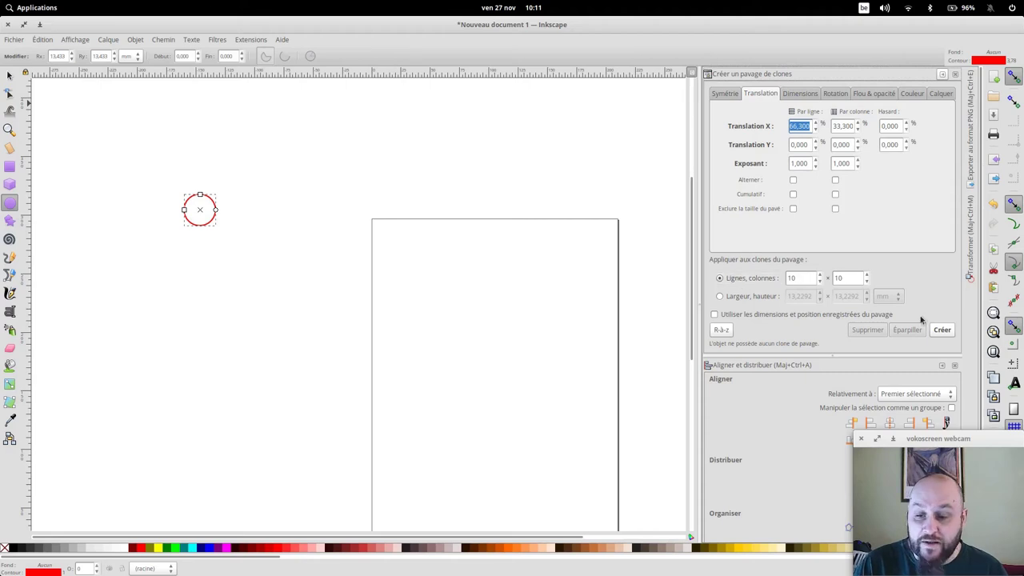
left_click(944, 331)
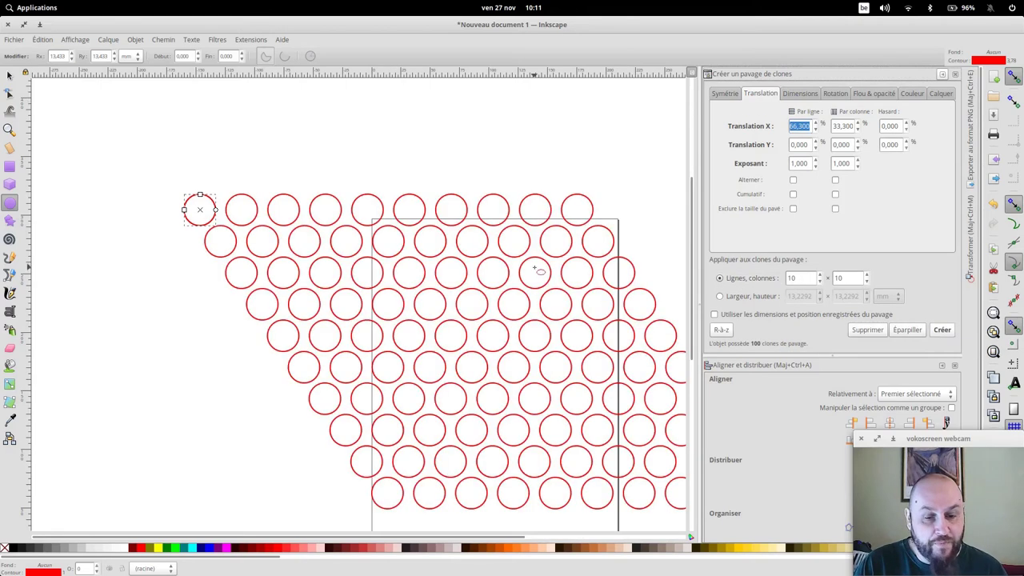
Zoom out to show the whole grid and pull one clone away above-left of it
scroll(534, 270, "down", 1)
key("minus")
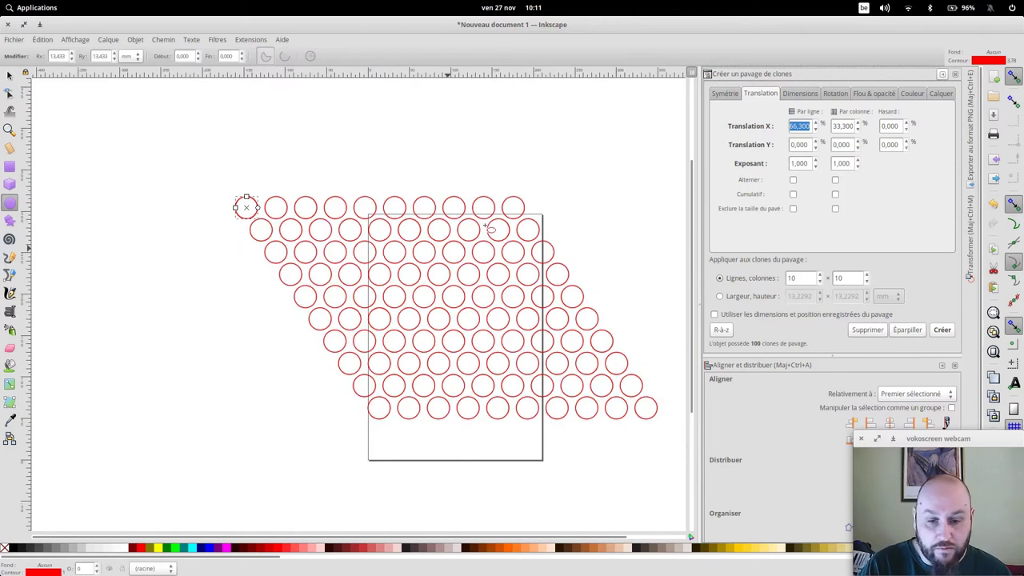
left_click(7, 78)
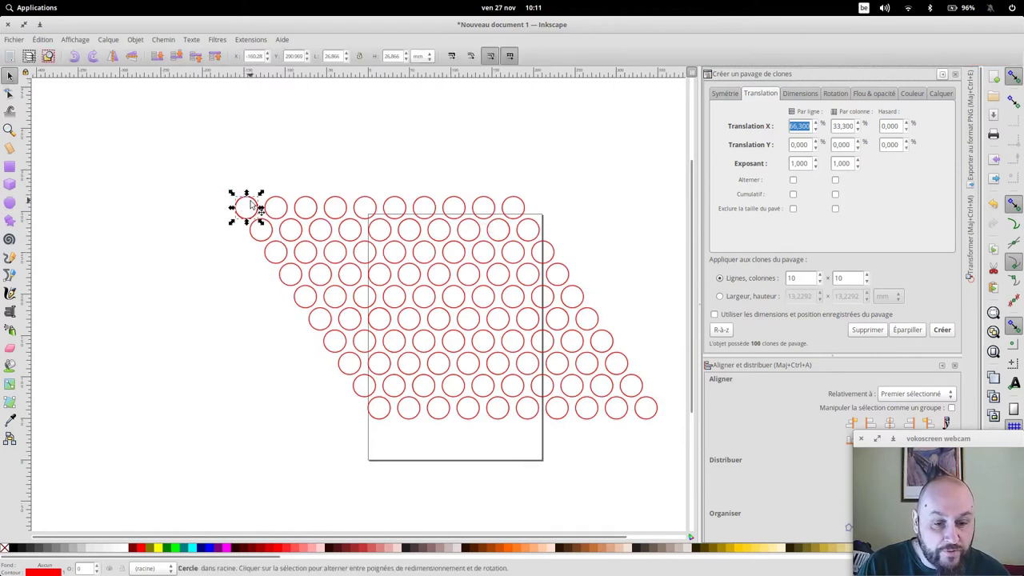
left_click_drag(249, 207, 165, 163)
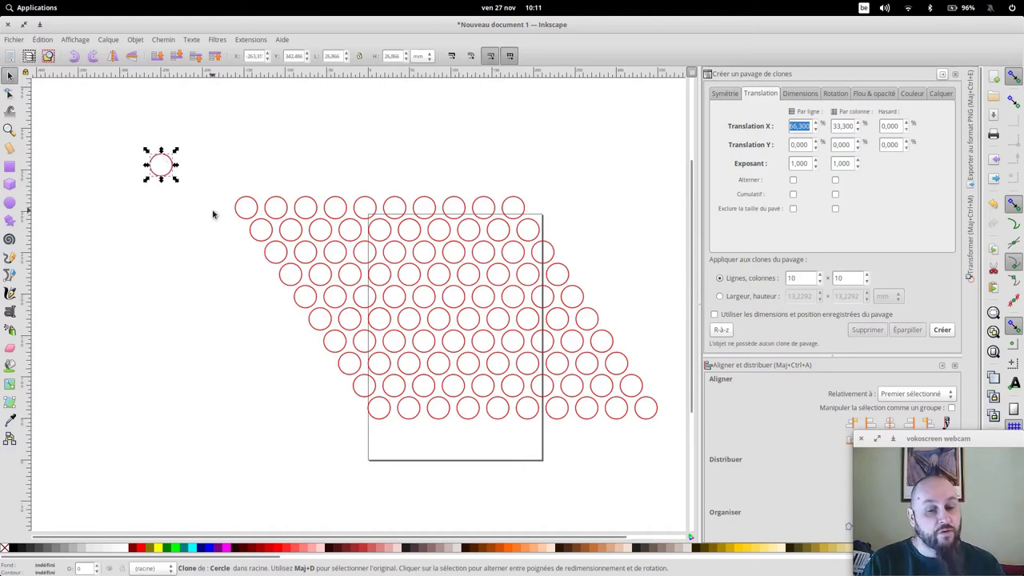
left_click(255, 208)
Try moving the original circle and stretching the pulled-out clone, undoing both changes
left_click_drag(254, 208, 238, 207)
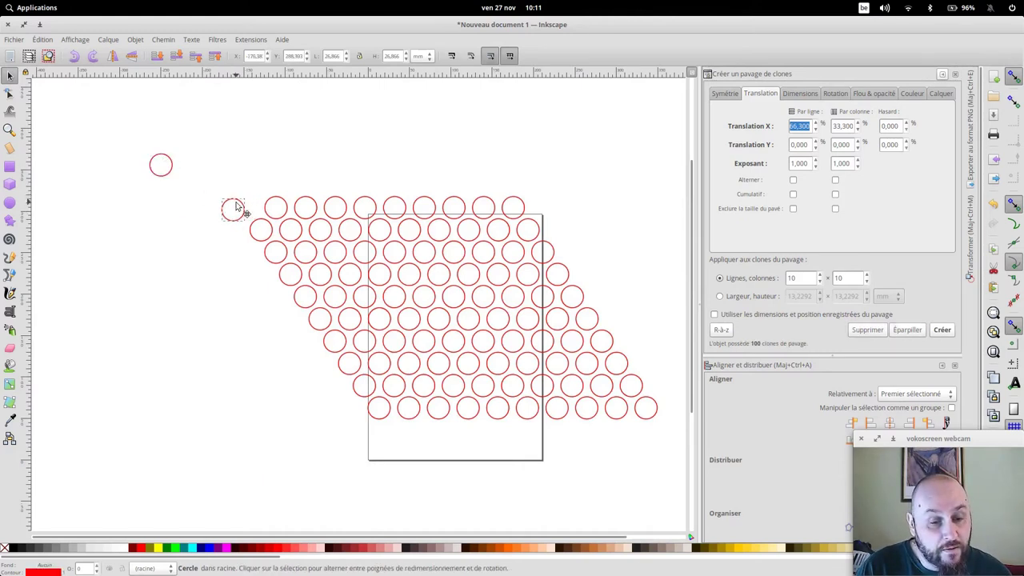
key("ctrl+z")
left_click(195, 157)
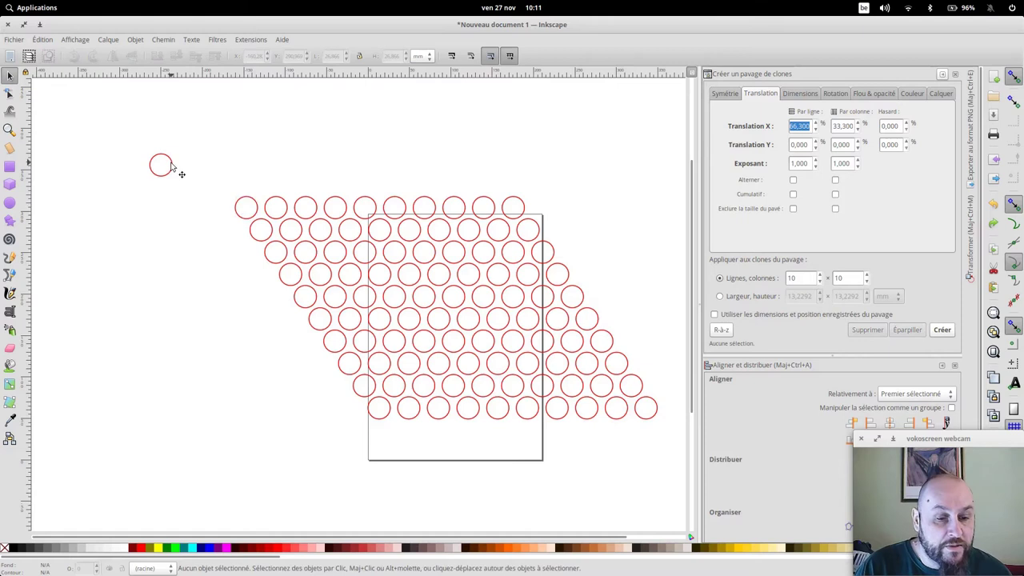
left_click(173, 166)
left_click_drag(176, 152, 206, 144)
key("ctrl+z")
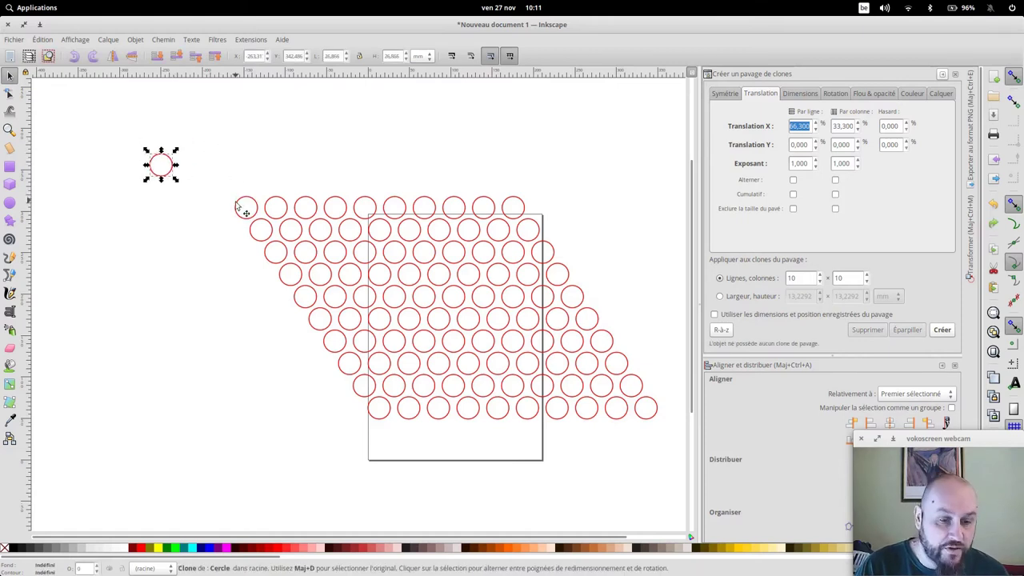
Squash the original circle into a 14.630 mm tall ellipse so every clone flattens to match
left_click(248, 206)
left_click_drag(257, 196, 256, 203)
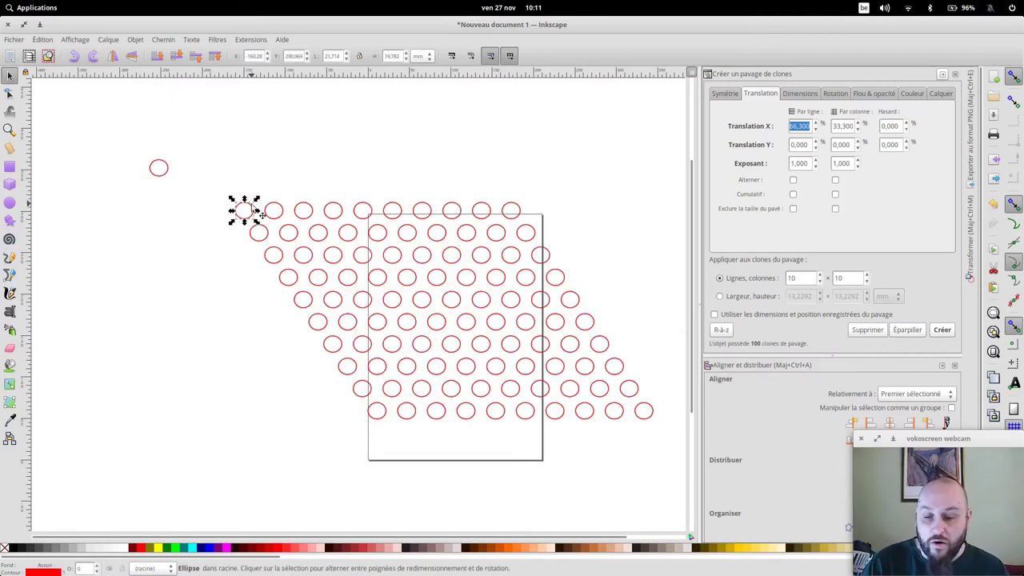
key("ctrl")
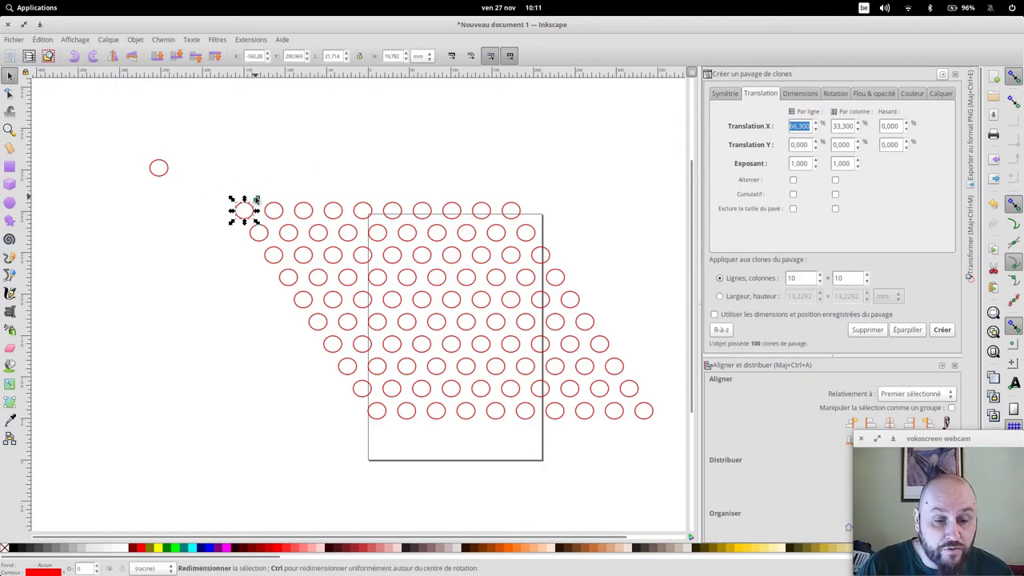
left_click_drag(246, 206, 246, 211)
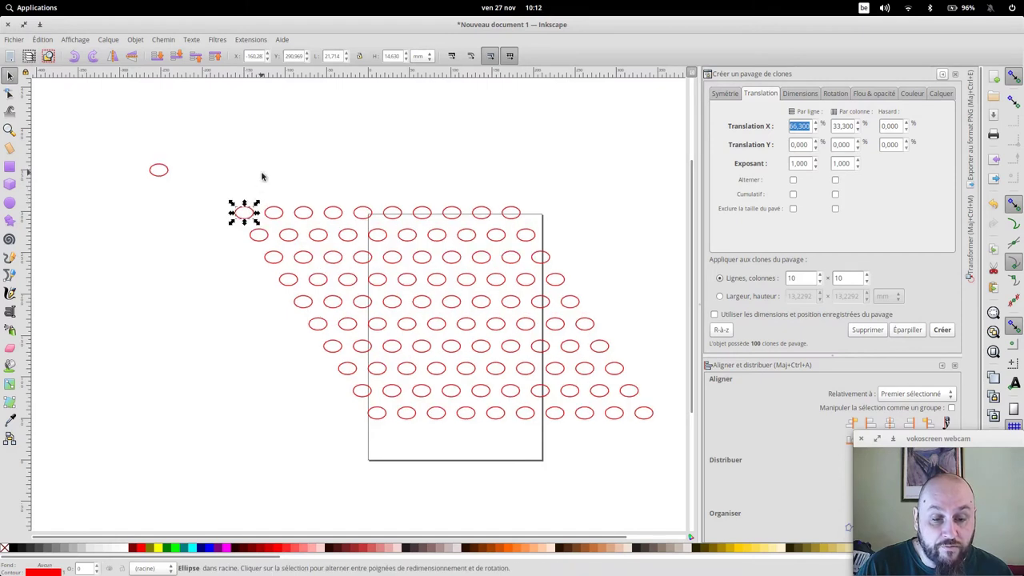
left_click(262, 174)
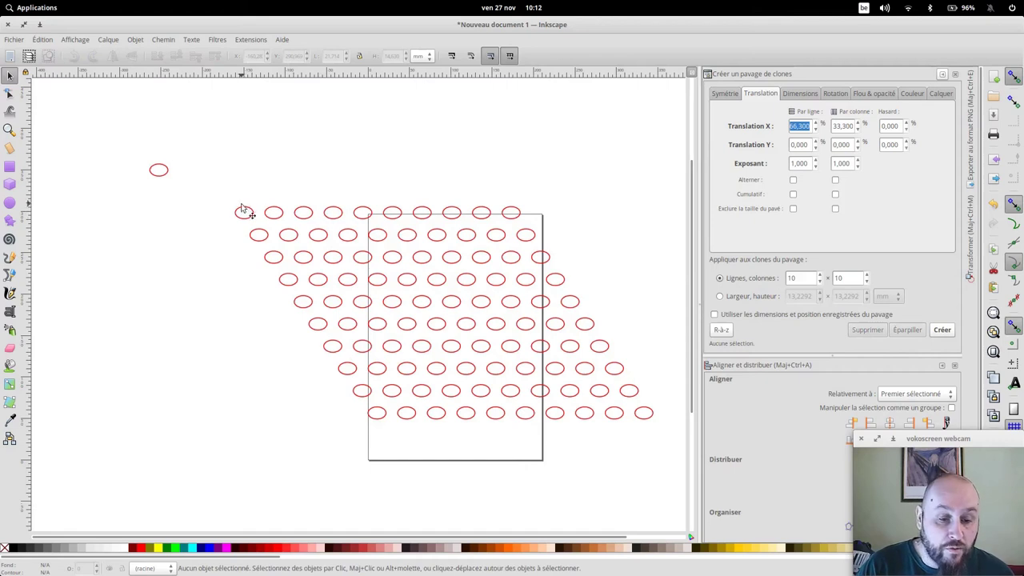
Unlink all 100 tiled clones into independent red ellipses
left_click_drag(209, 168, 685, 469)
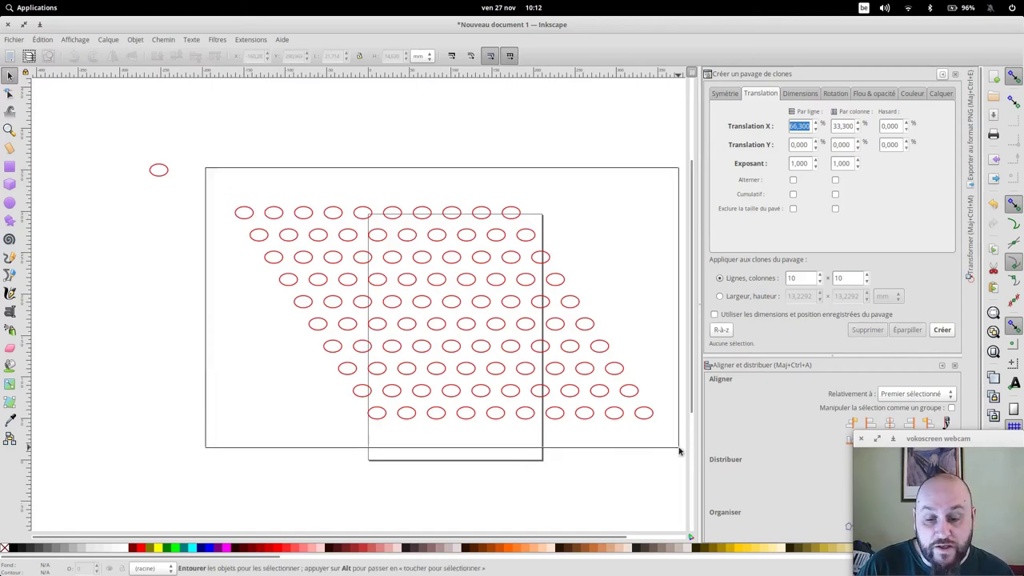
left_click(43, 39)
mouse_move(120, 205)
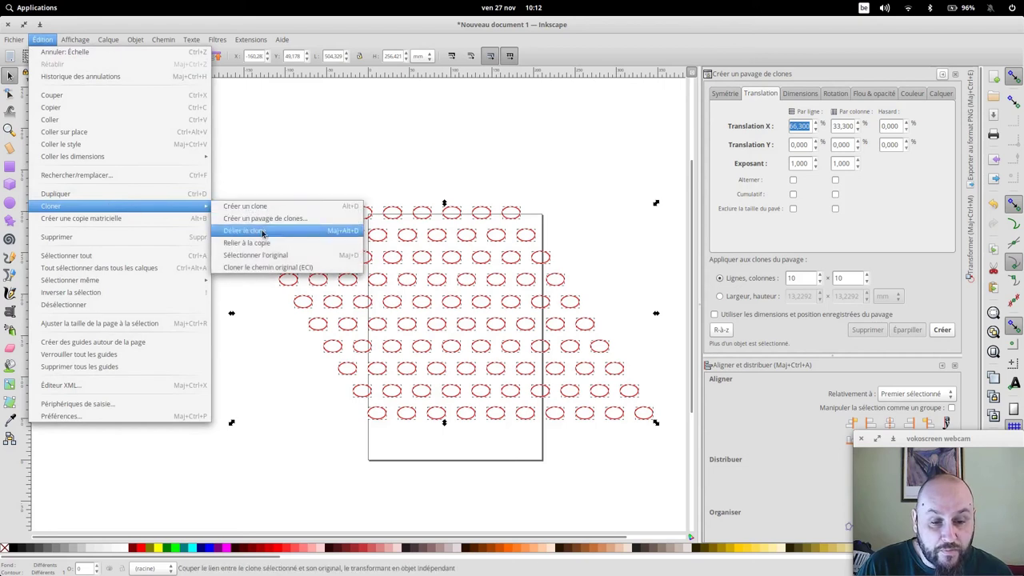
left_click(262, 233)
left_click(370, 165)
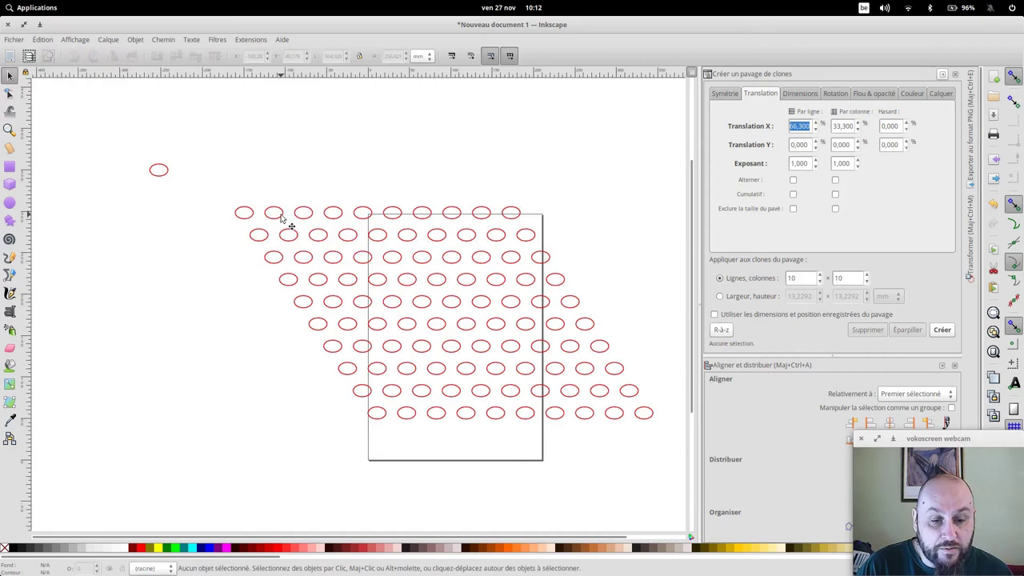
left_click(254, 212)
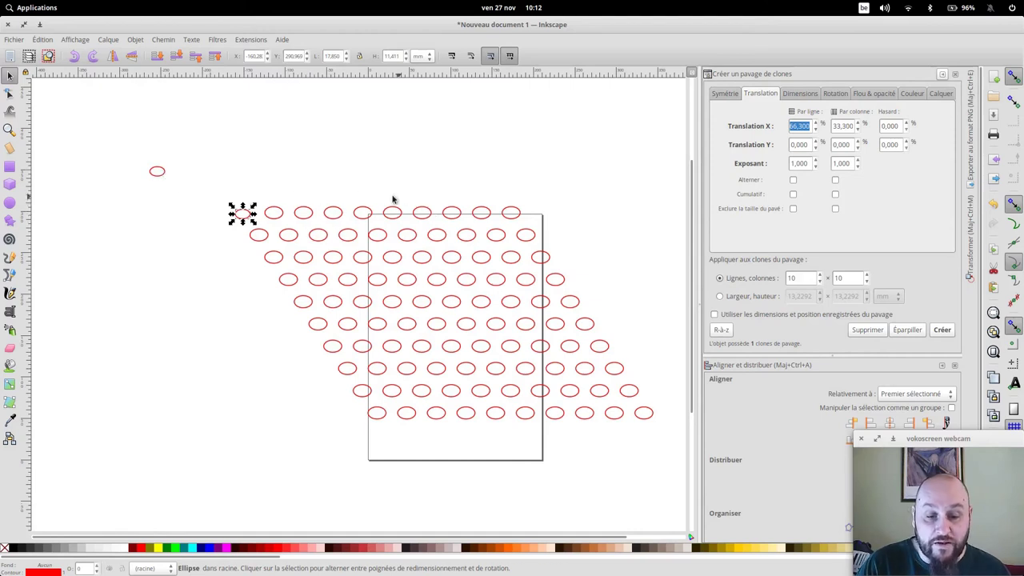
left_click_drag(333, 176, 536, 397)
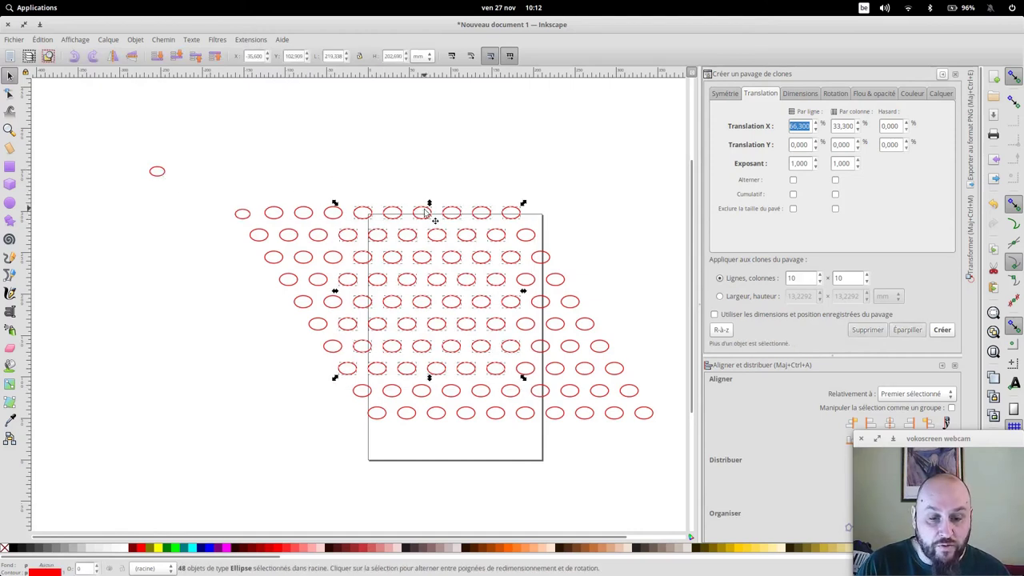
Pull one ellipse out left, enlarge it into a 44 × 47 mm circle, and select everything
left_click_drag(244, 215, 156, 217)
key("Escape")
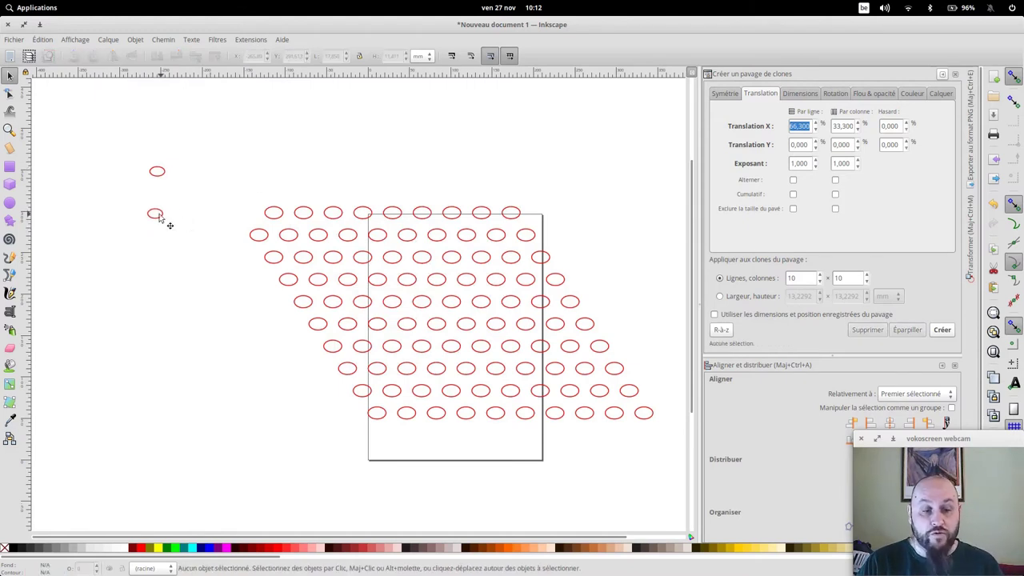
left_click(163, 214)
left_click_drag(167, 207, 186, 181)
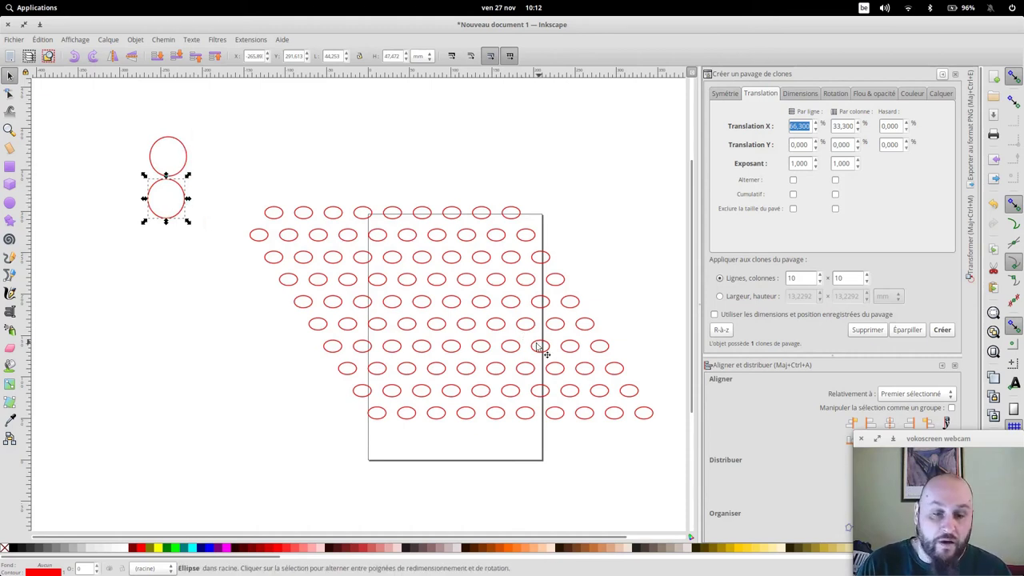
left_click(943, 74)
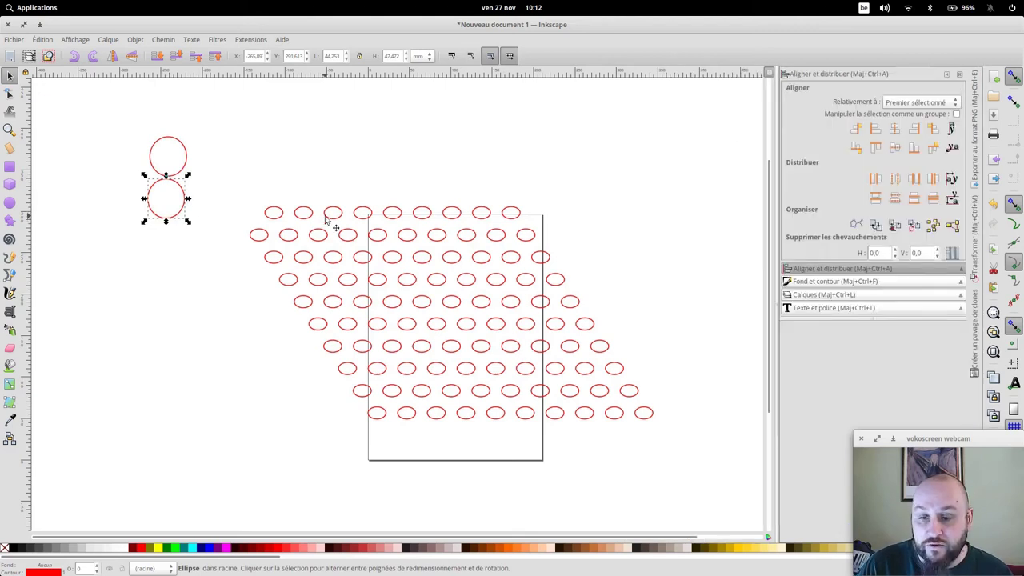
mouse_move(113, 114)
left_mouse_down()
mouse_move(711, 475)
mouse_move(701, 457)
left_mouse_up()
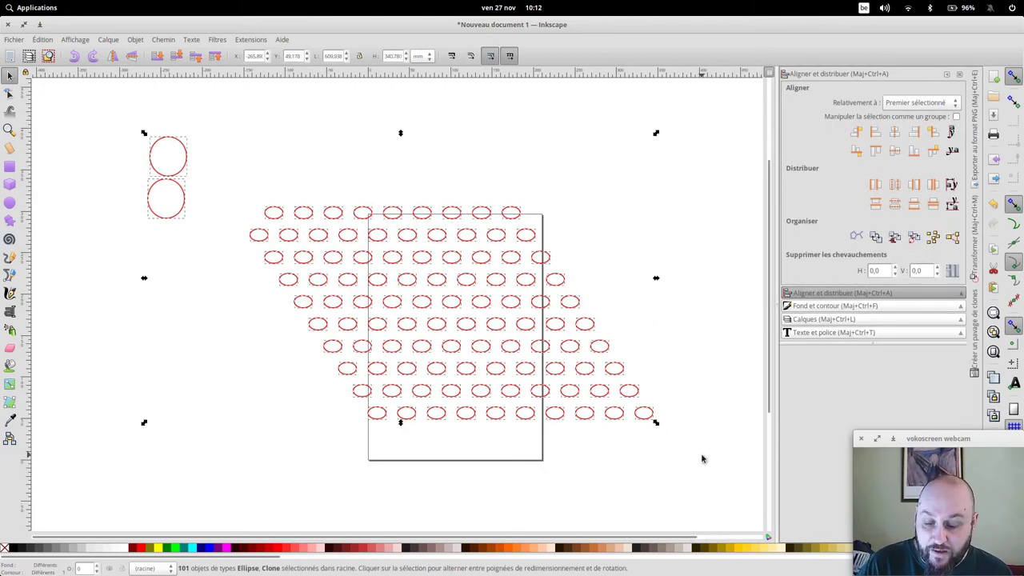
Delete every selected ellipse and circle, then switch to the Circle Clones extension page in Chromium
key("Delete")
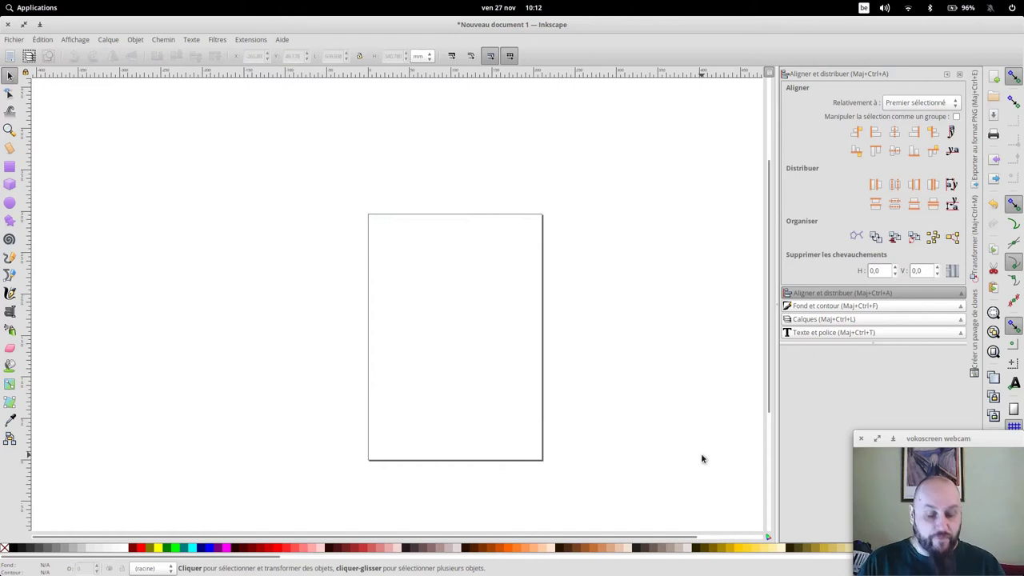
key("alt")
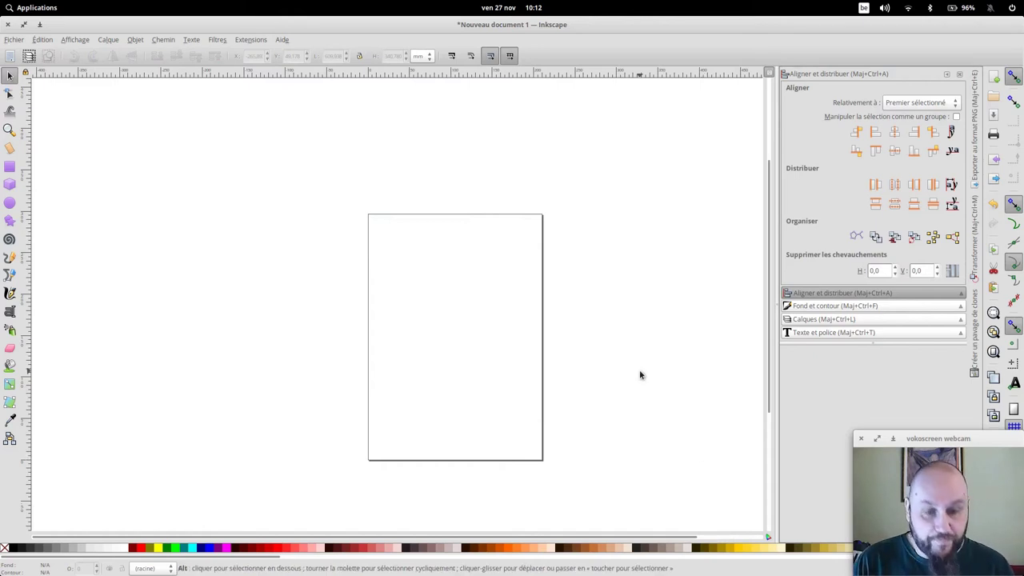
key("alt+Tab")
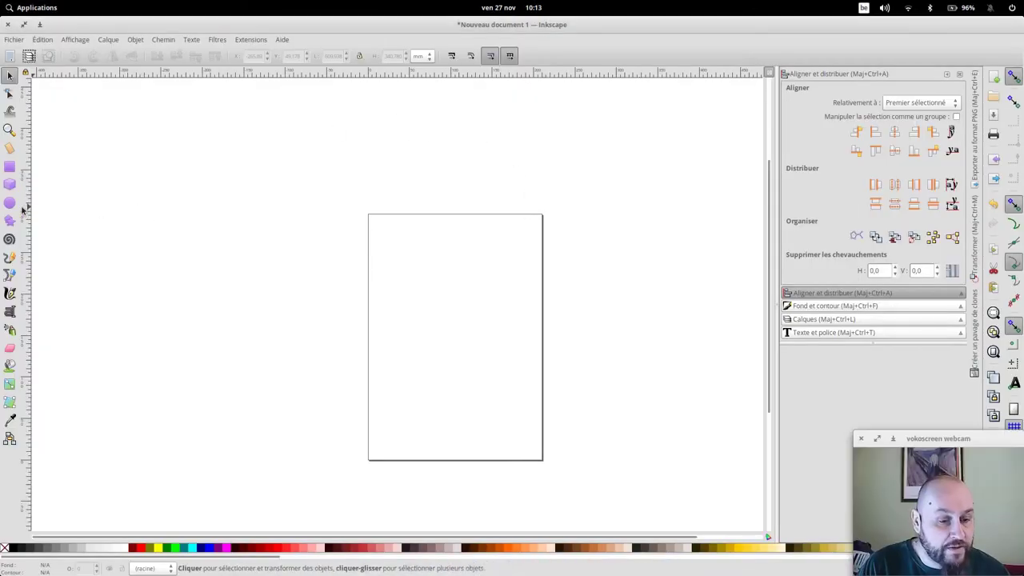
Draw a red circle left of the page and size it to 200 × 200 mm
left_click(9, 202)
left_click_drag(133, 240, 299, 407)
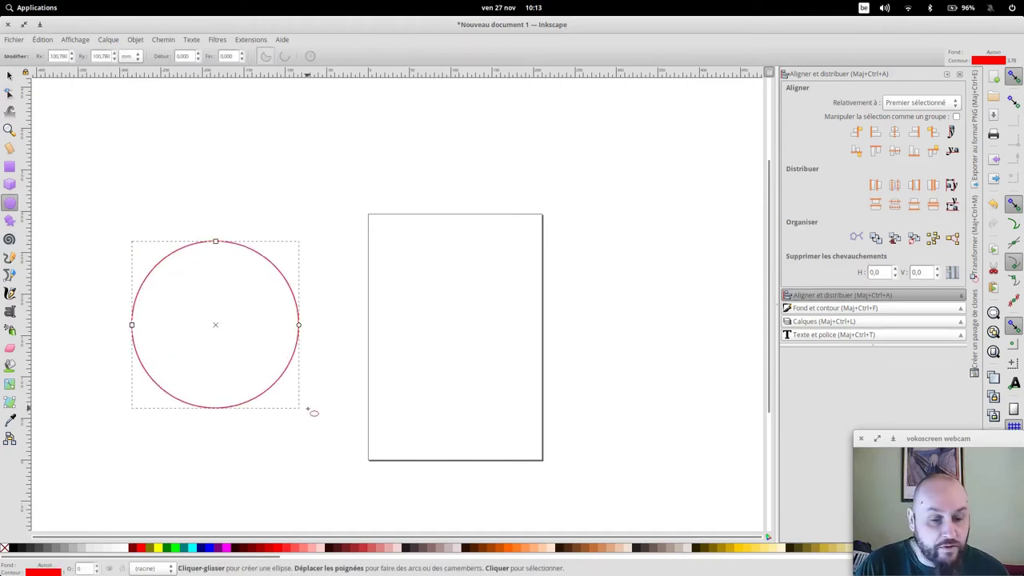
key("s")
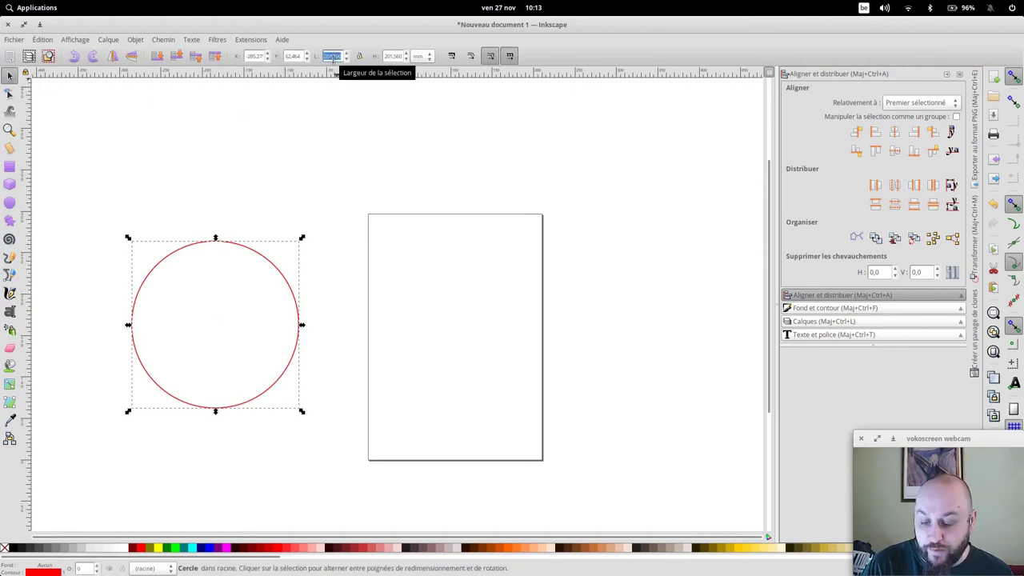
key("Tab")
type("2")
key("Return")
Draw a small rectangle above the page and make it 3.7 mm wide
left_click(9, 166)
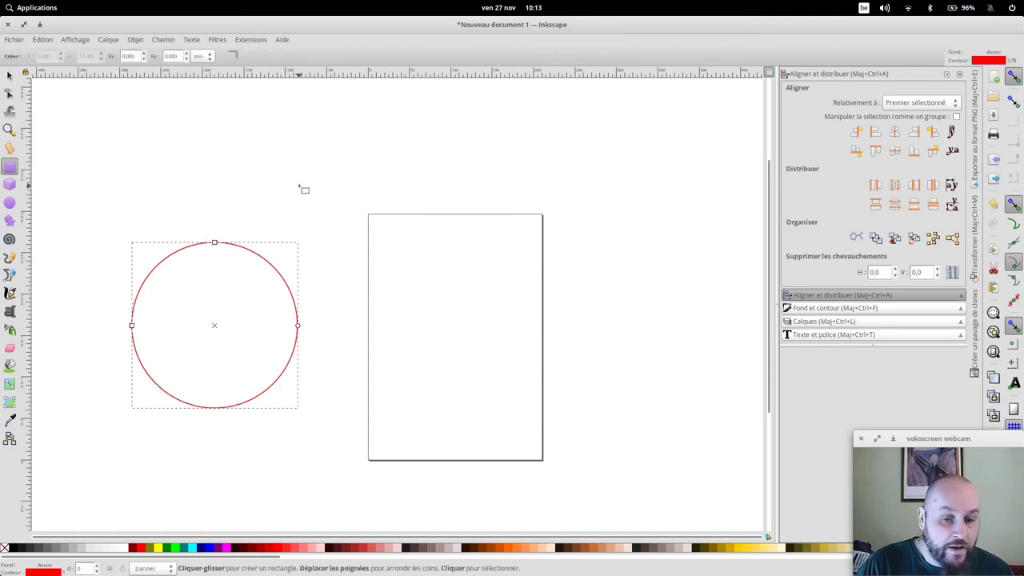
left_click_drag(327, 141, 337, 166)
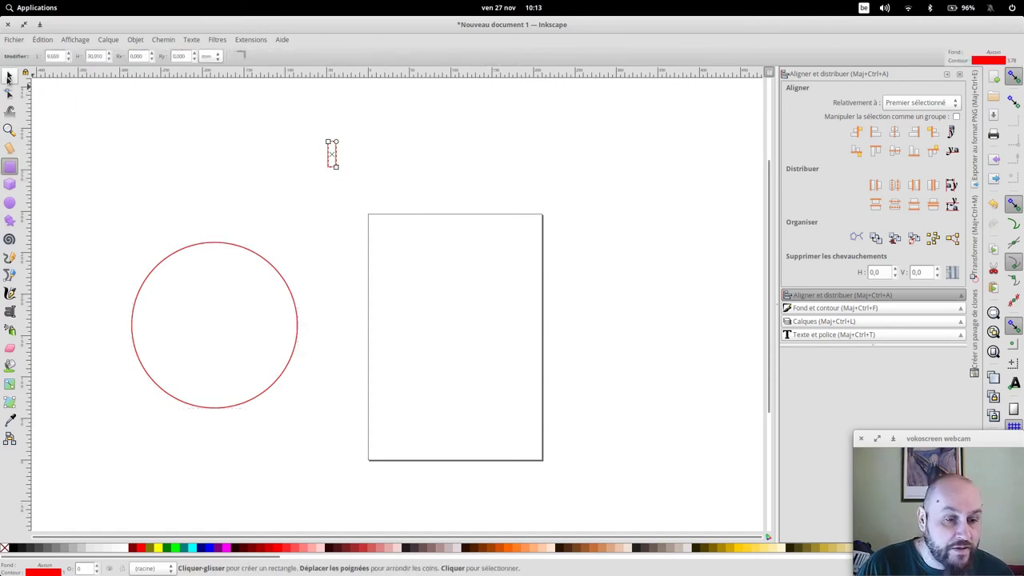
left_click(9, 77)
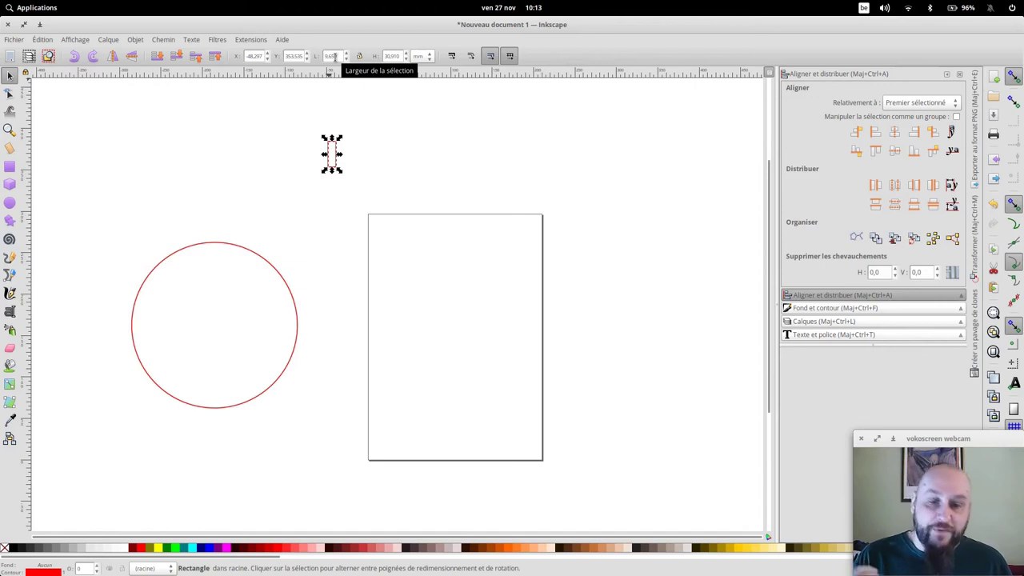
left_click(334, 57)
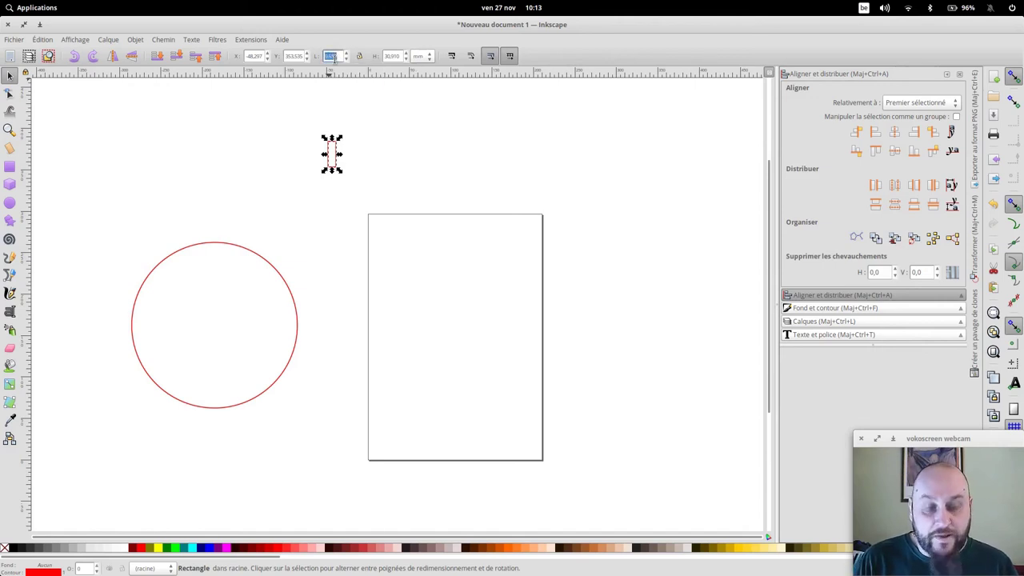
type("30")
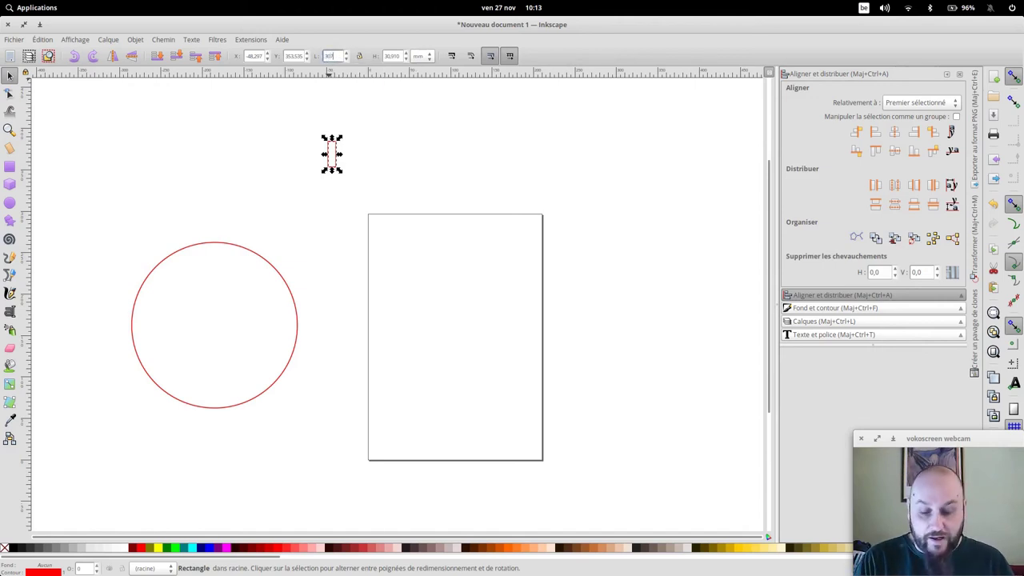
key("Return")
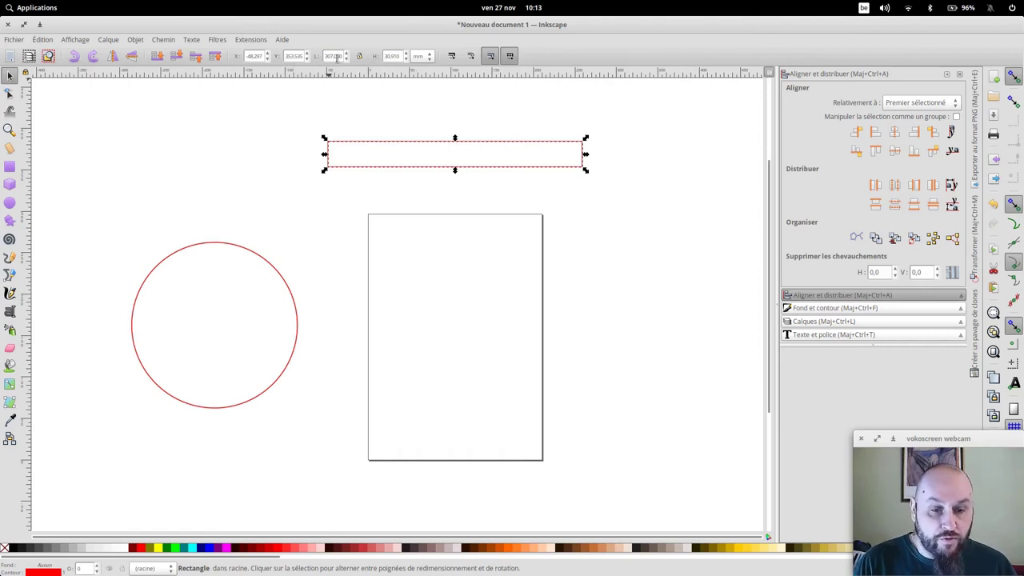
double_click(333, 56)
type("1")
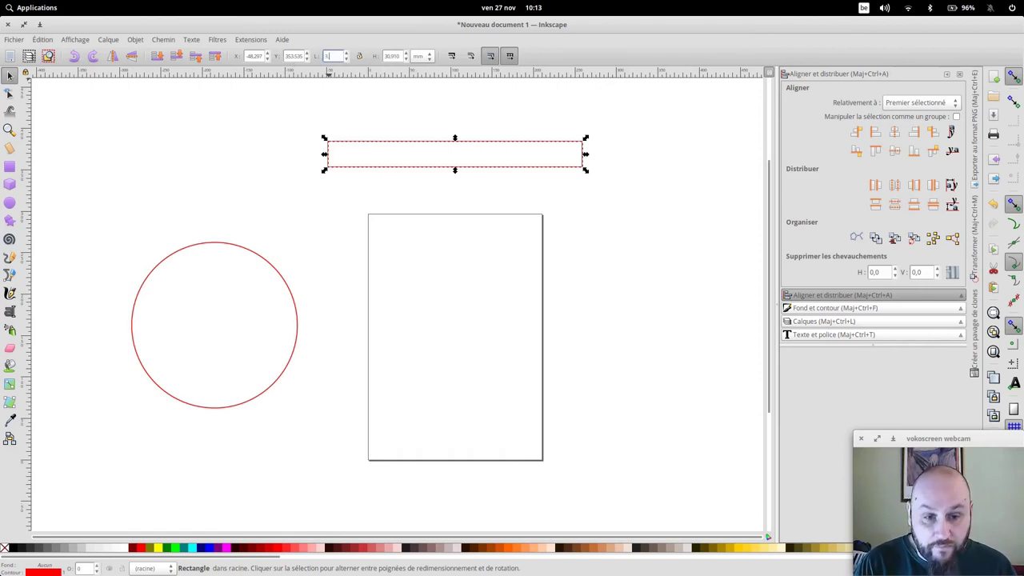
key("Return")
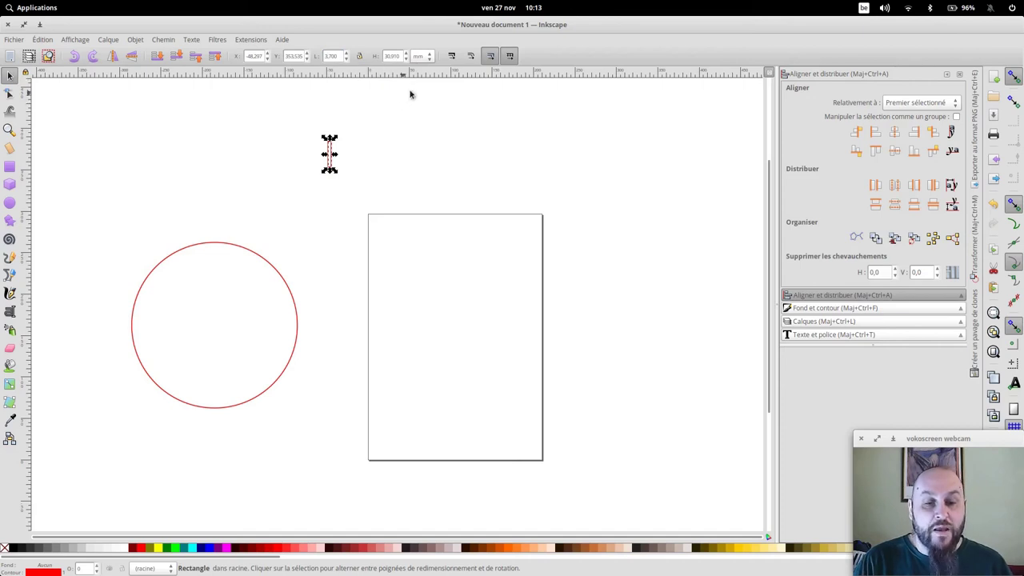
Set the rectangle's height to 20 mm
double_click(393, 57)
type("1")
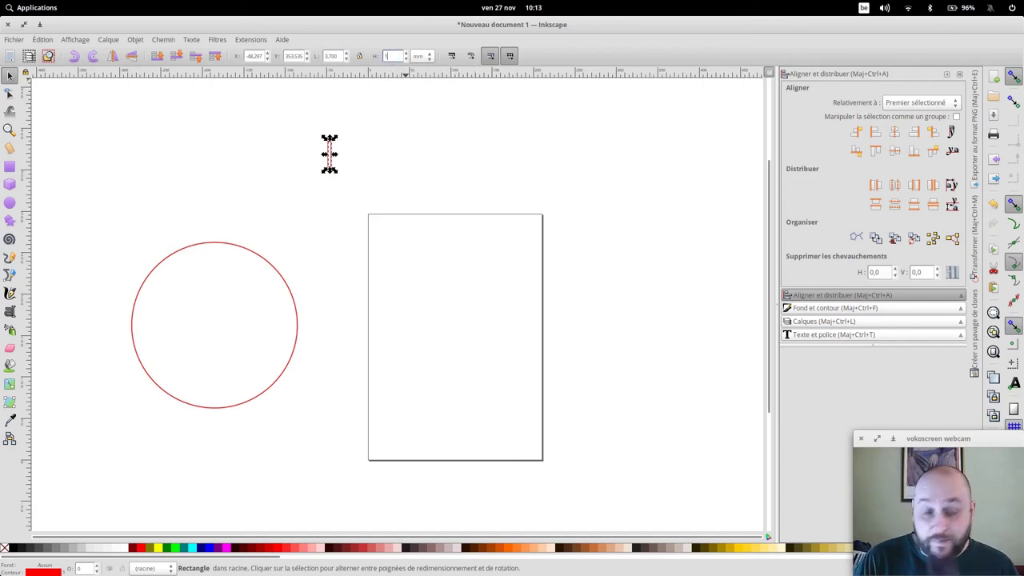
type("0")
key("Return")
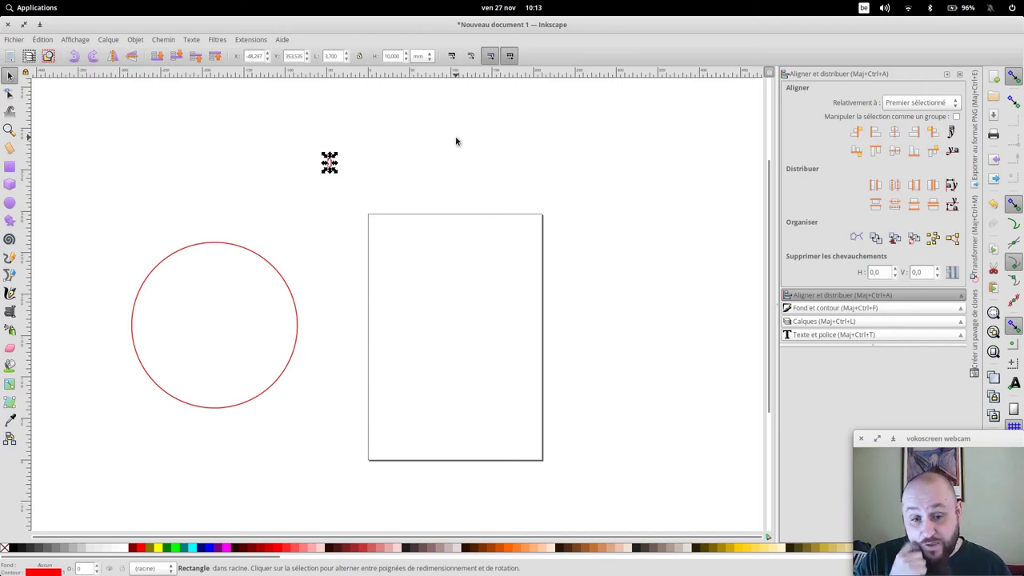
double_click(397, 56)
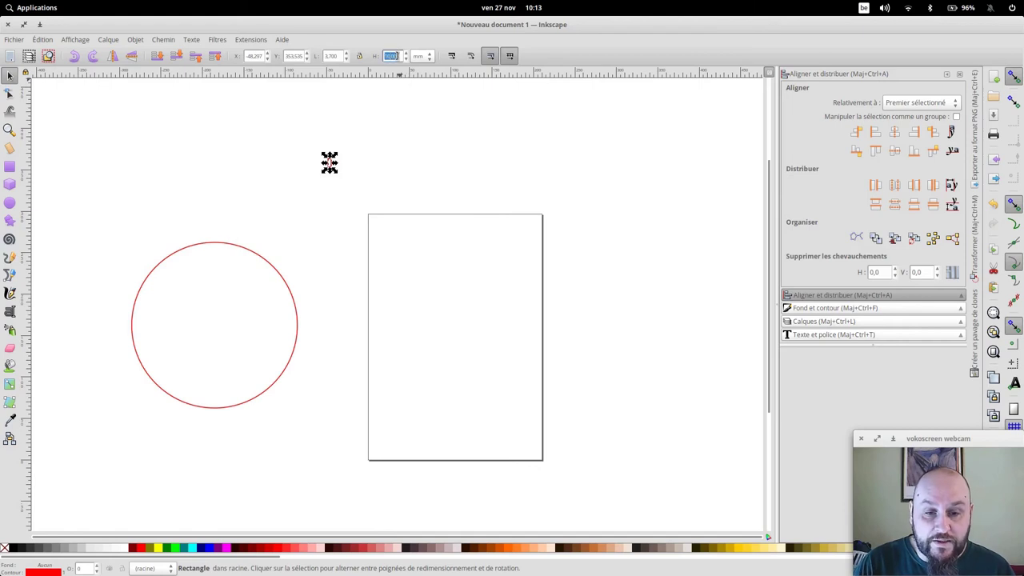
type("20")
key("Return")
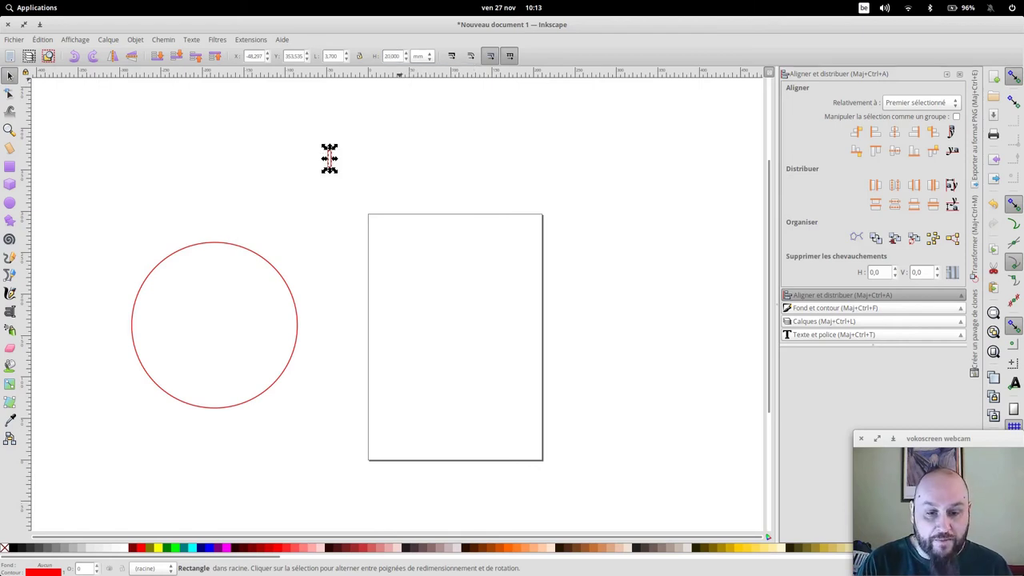
left_click(459, 138)
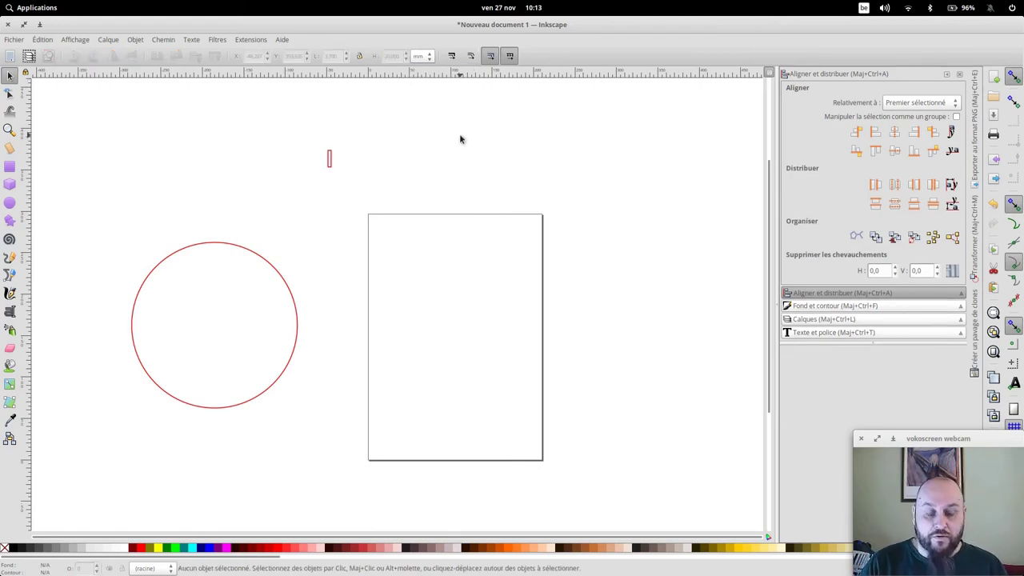
Centre the rectangle on the page and ring it with 20 Circle Clones at 100 mm radius
left_click_drag(329, 159, 461, 321)
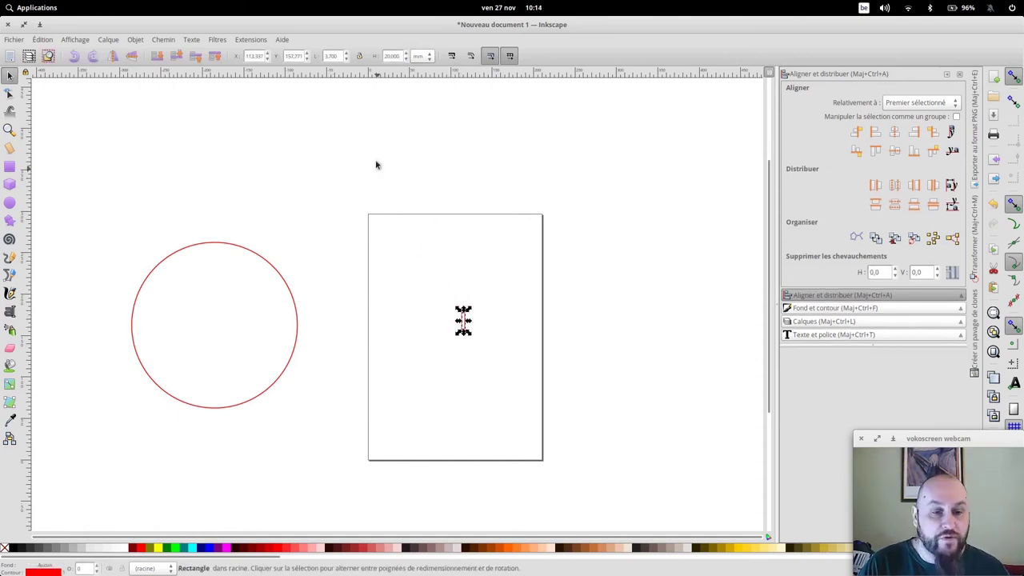
left_click(252, 40)
mouse_move(312, 255)
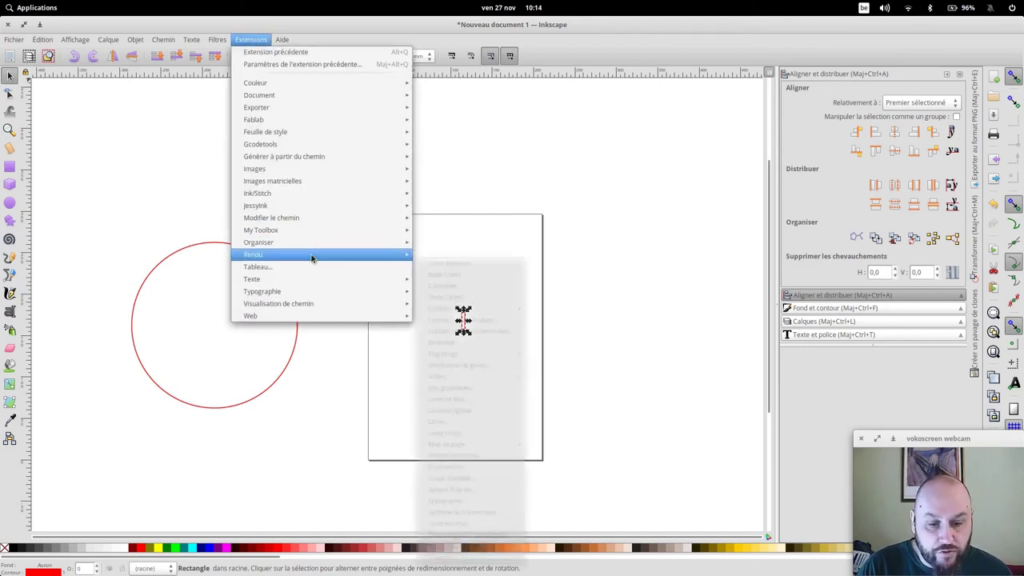
left_click(472, 287)
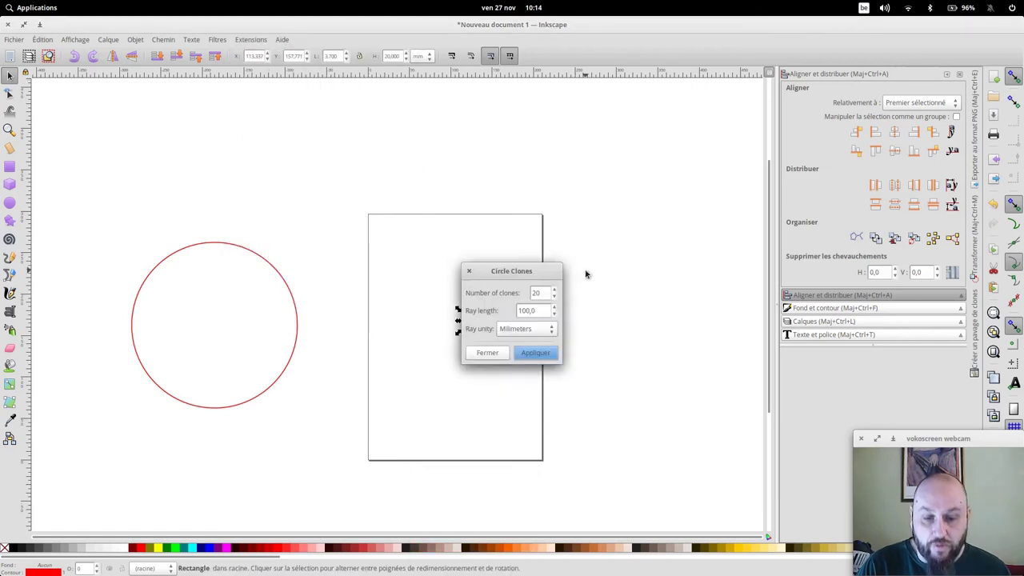
left_click_drag(546, 276, 689, 160)
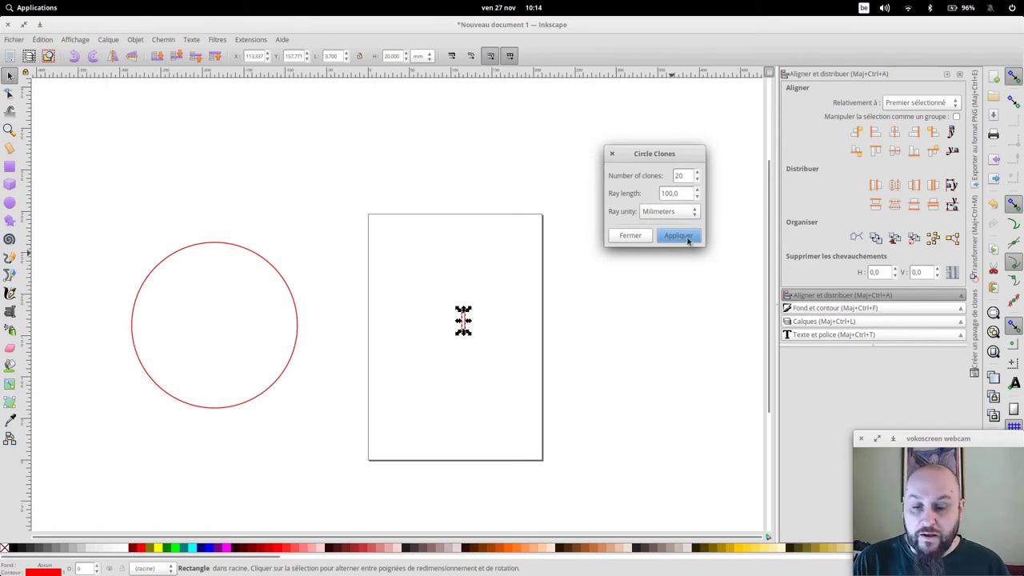
left_click(680, 241)
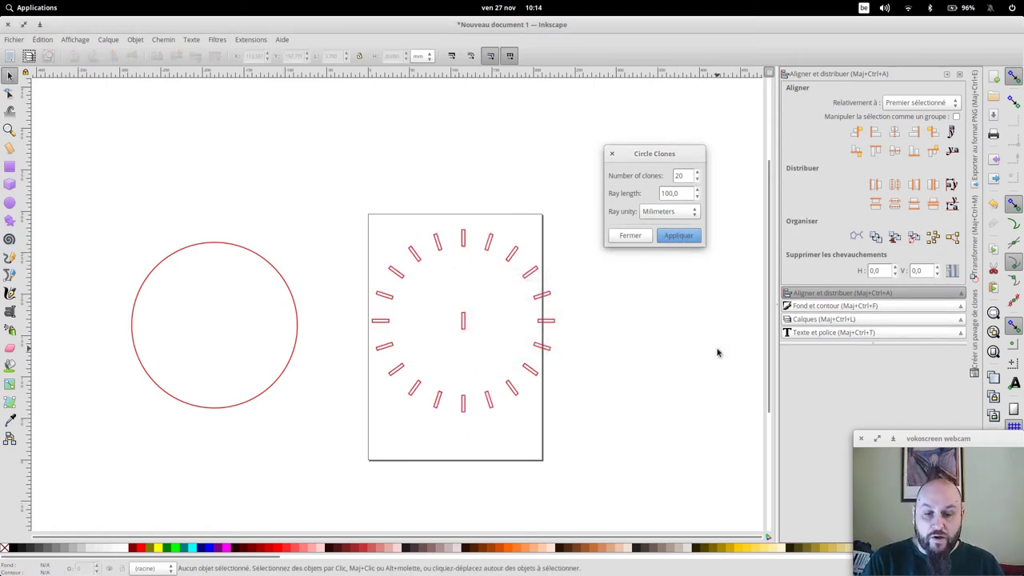
left_click(612, 153)
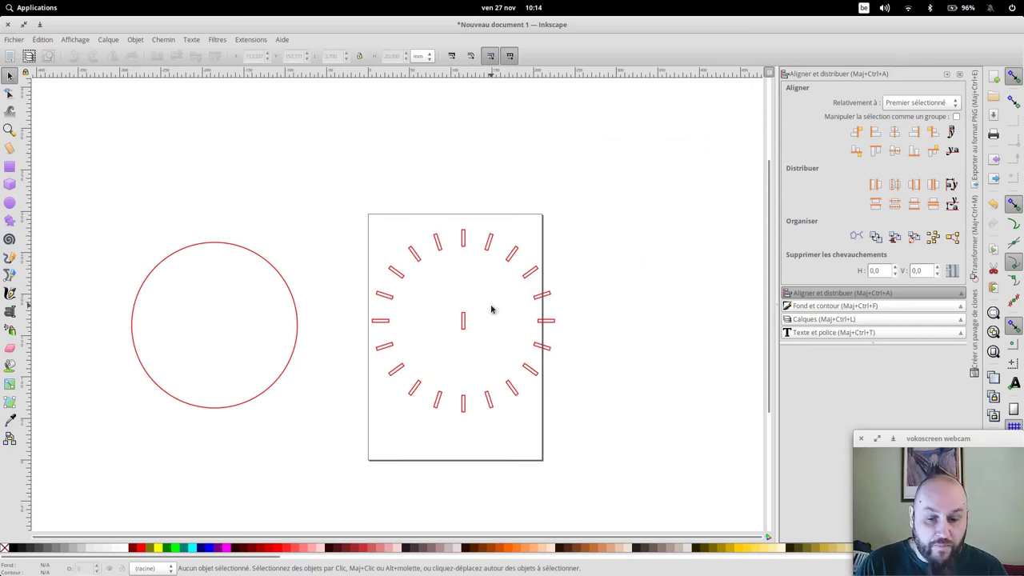
Move the source rectangle right of the page, ring it with 10 Circle Clones, then select the 20-clone ring
left_click_drag(462, 324, 704, 318)
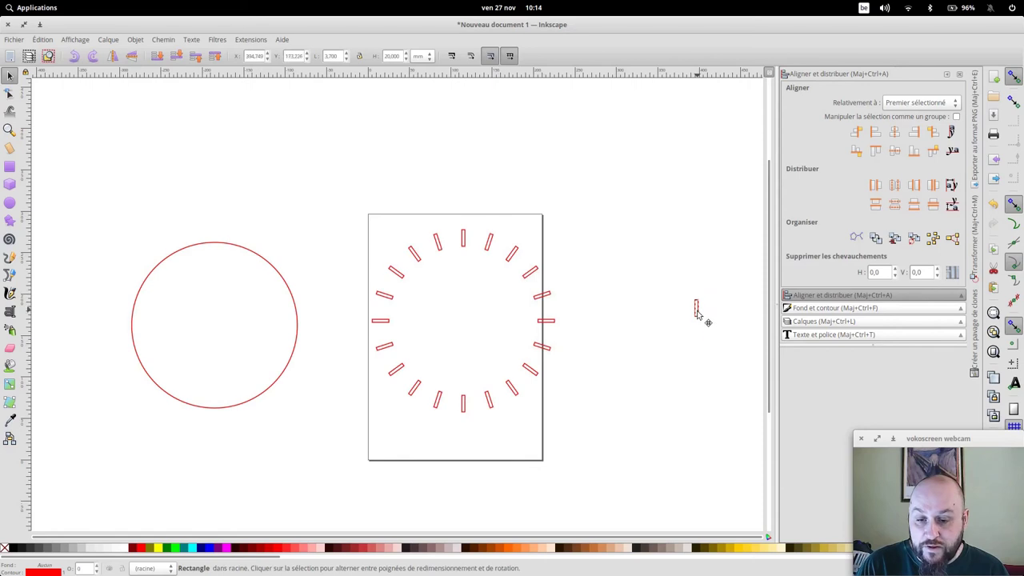
mouse_move(463, 308)
left_mouse_down()
mouse_move(451, 288)
mouse_move(523, 292)
left_mouse_up()
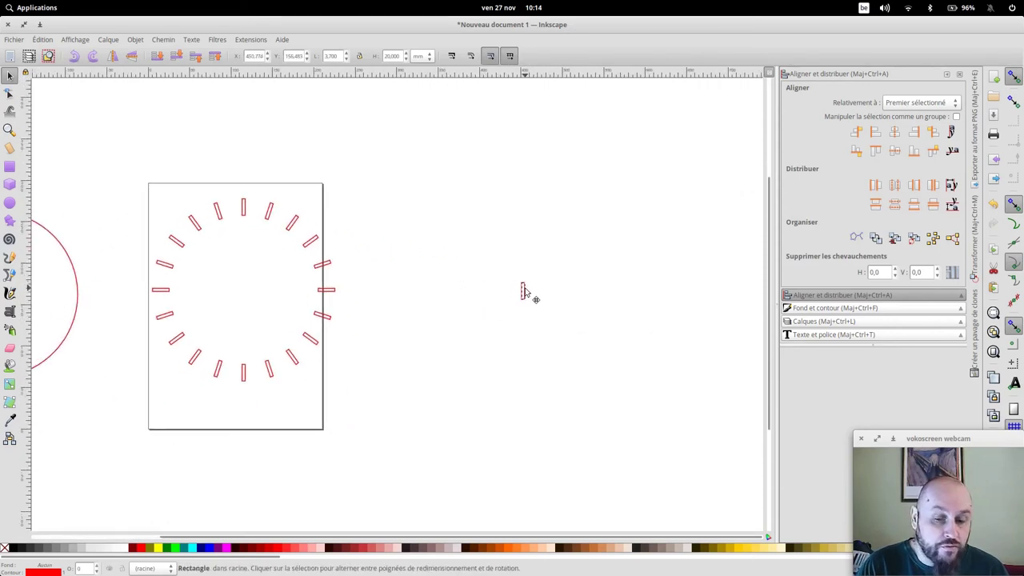
left_click(254, 40)
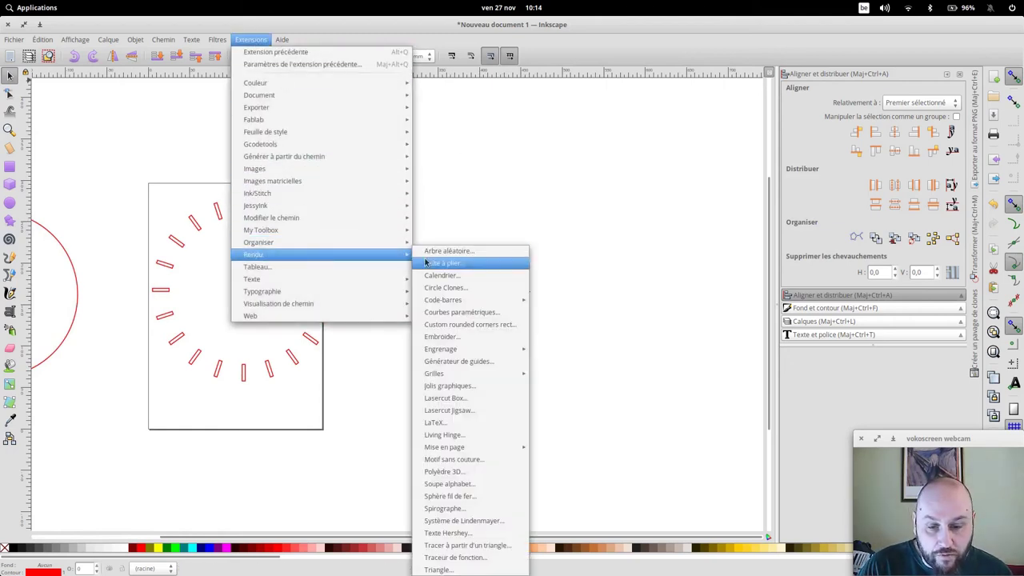
left_click(444, 293)
double_click(538, 292)
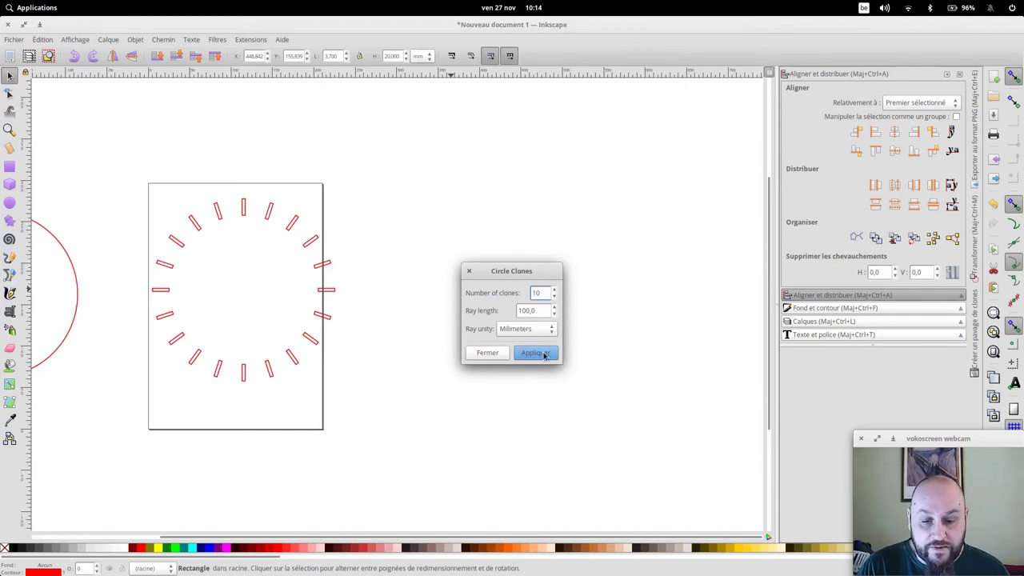
left_click(544, 355)
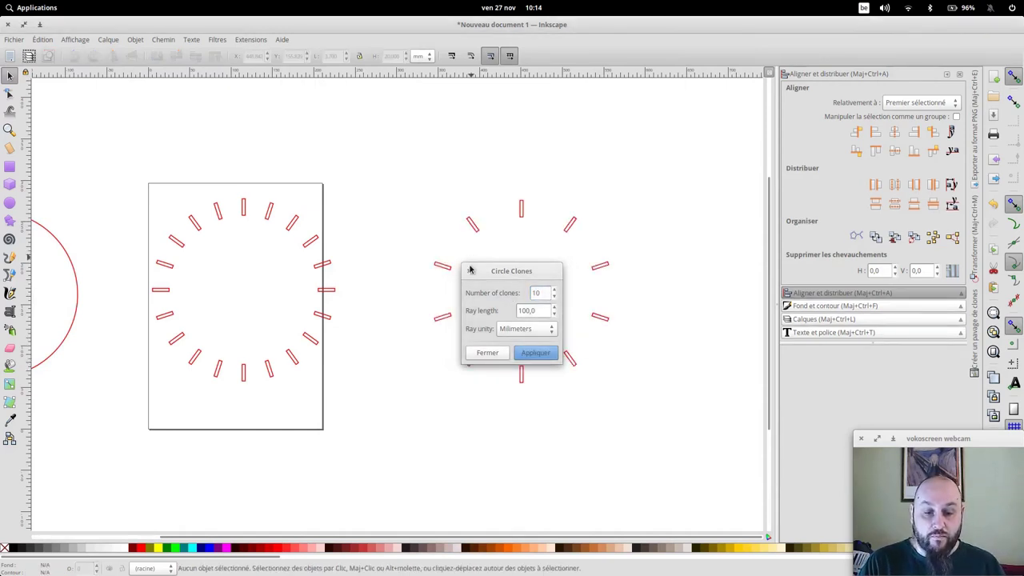
left_click(470, 272)
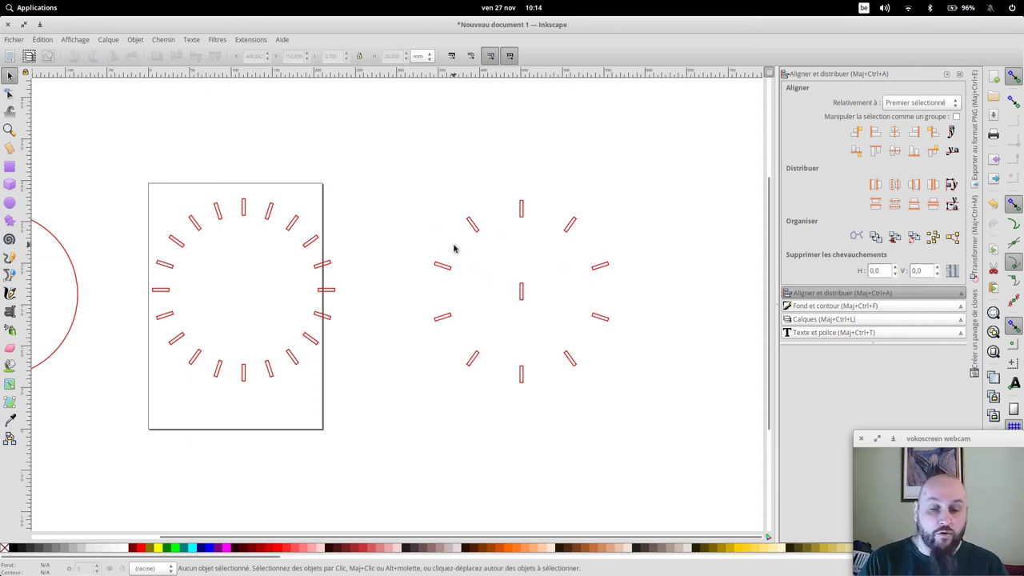
left_click_drag(390, 238, 544, 228)
left_click_drag(266, 147, 537, 392)
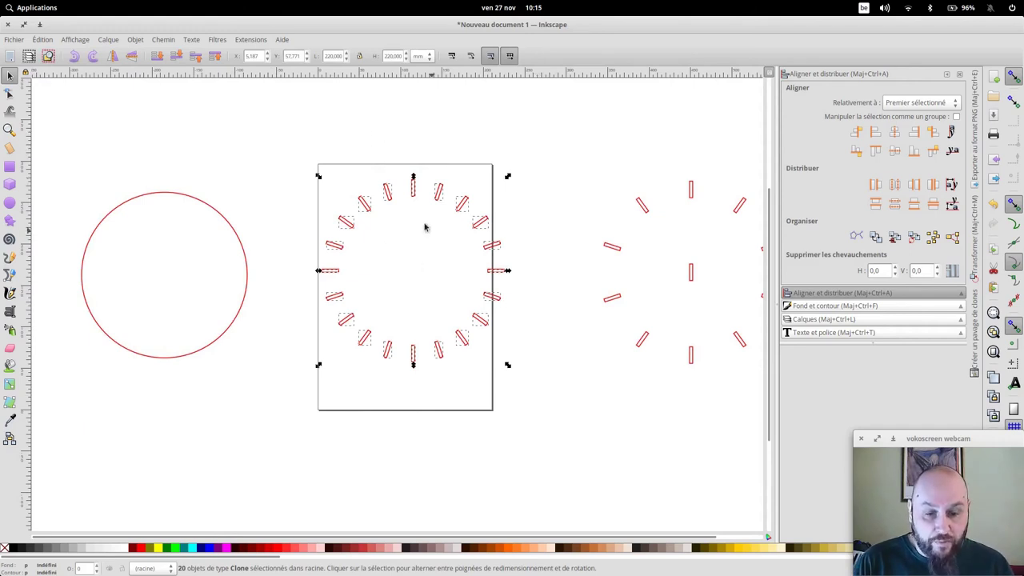
Unlink the 20 ring clones into ordinary rectangles
left_click(44, 40)
mouse_move(120, 206)
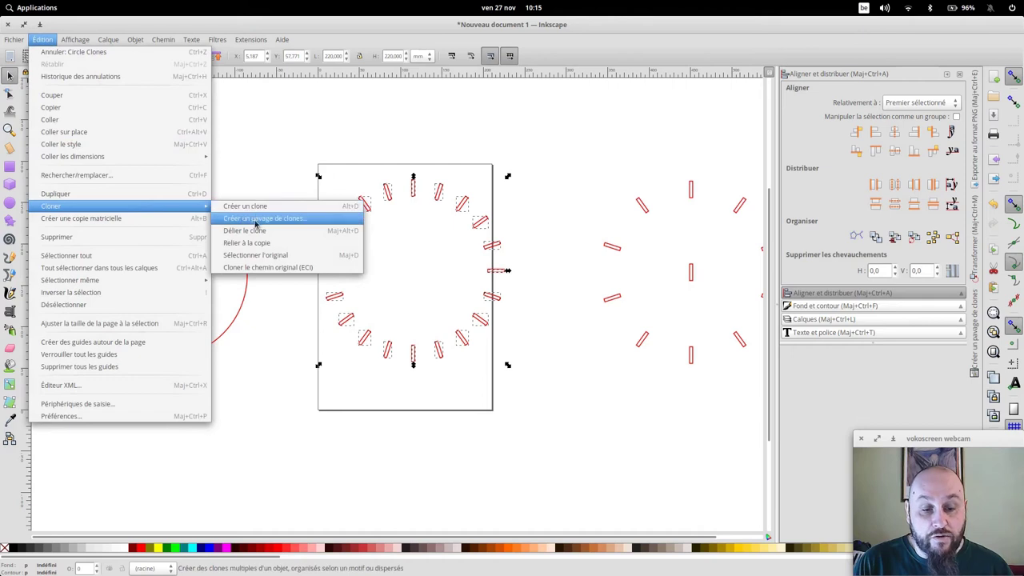
left_click(260, 232)
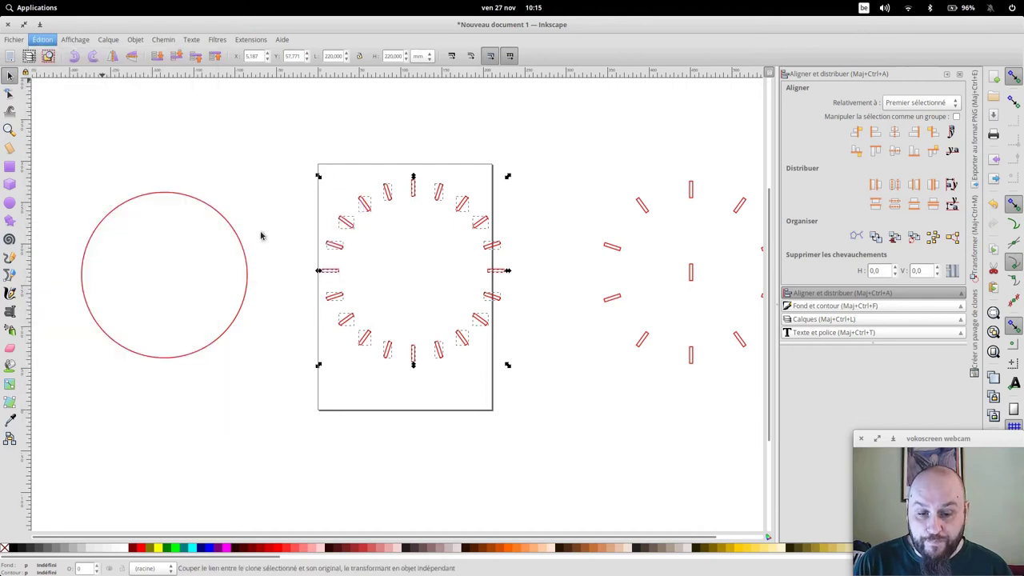
left_click(568, 163)
left_click_drag(301, 142, 521, 388)
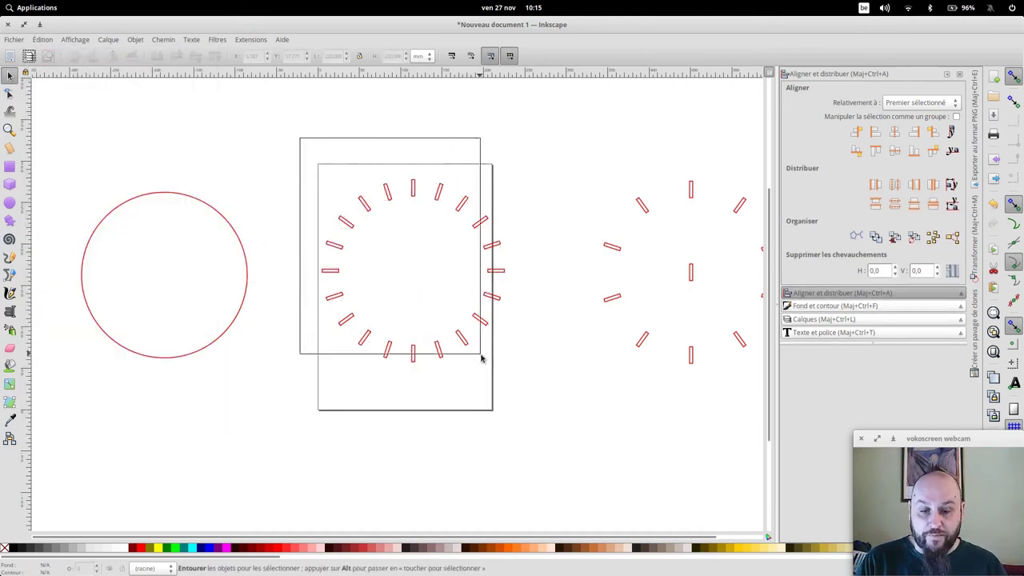
left_click(690, 272)
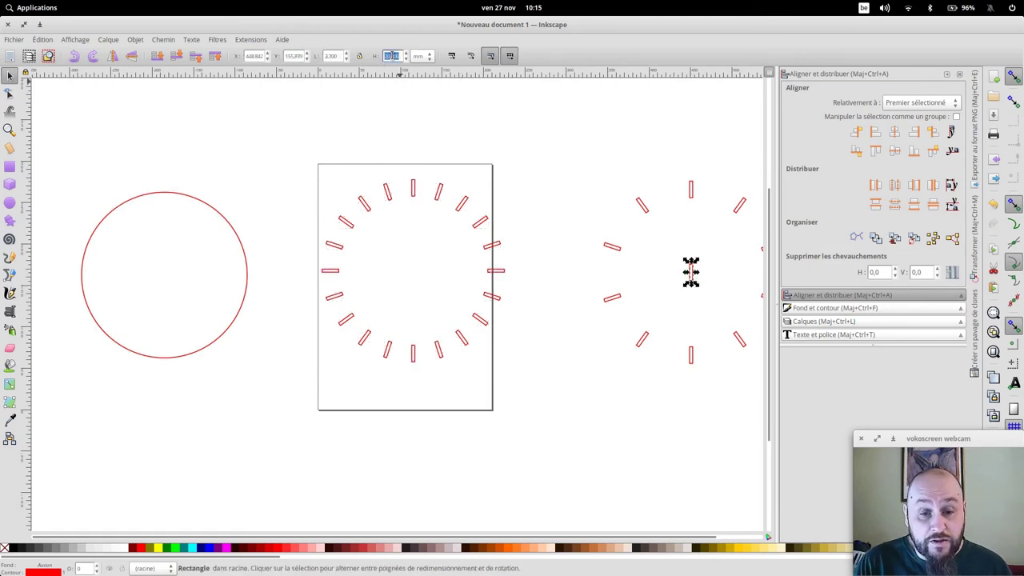
type("0")
key("Return")
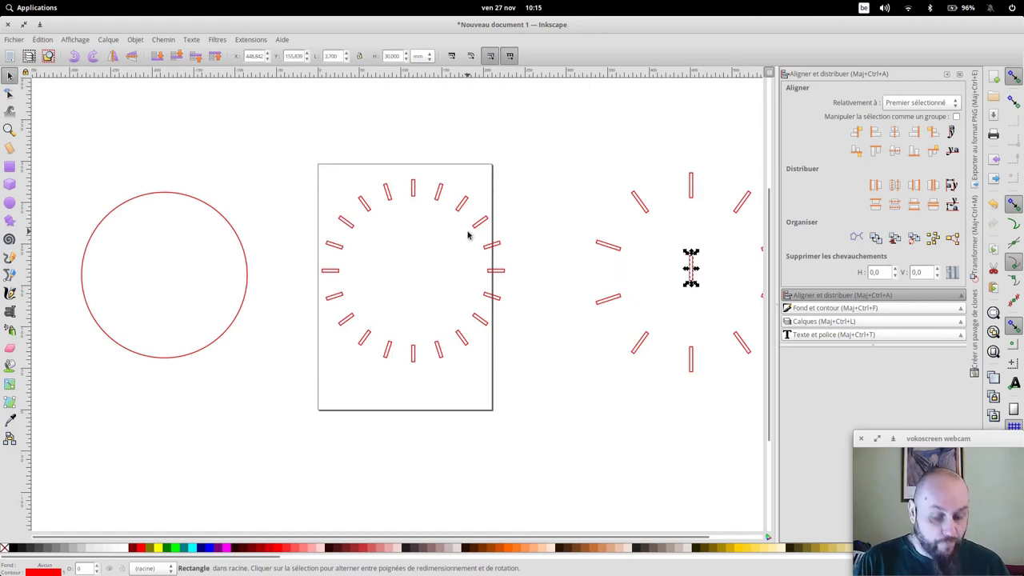
key("Escape")
Combine the 20 rectangles into one path and centre it on the left red circle
left_click_drag(280, 155, 530, 392)
key("ctrl+k")
left_click(198, 202)
left_click(463, 207, "shift")
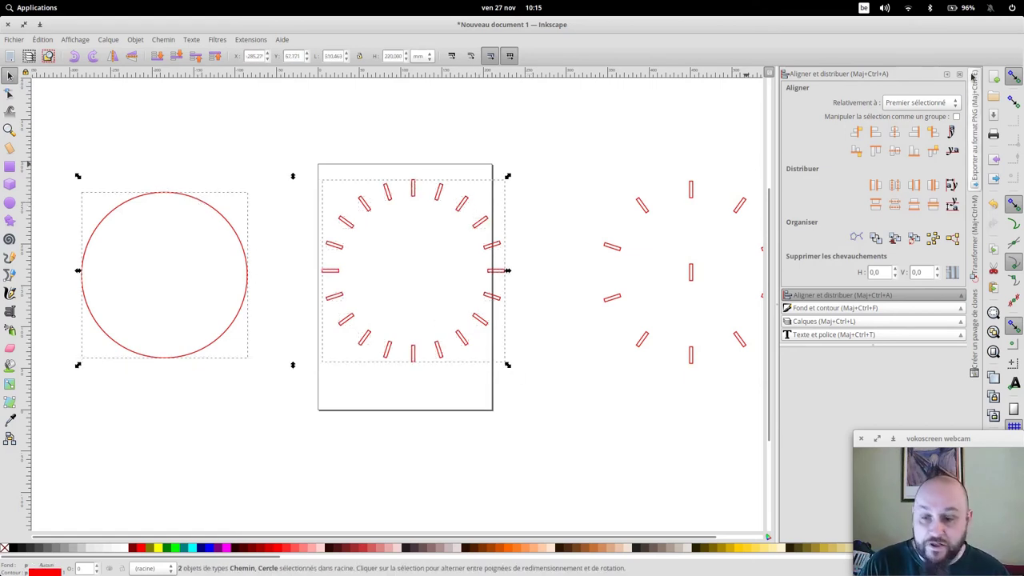
left_click(894, 131)
left_click(894, 150)
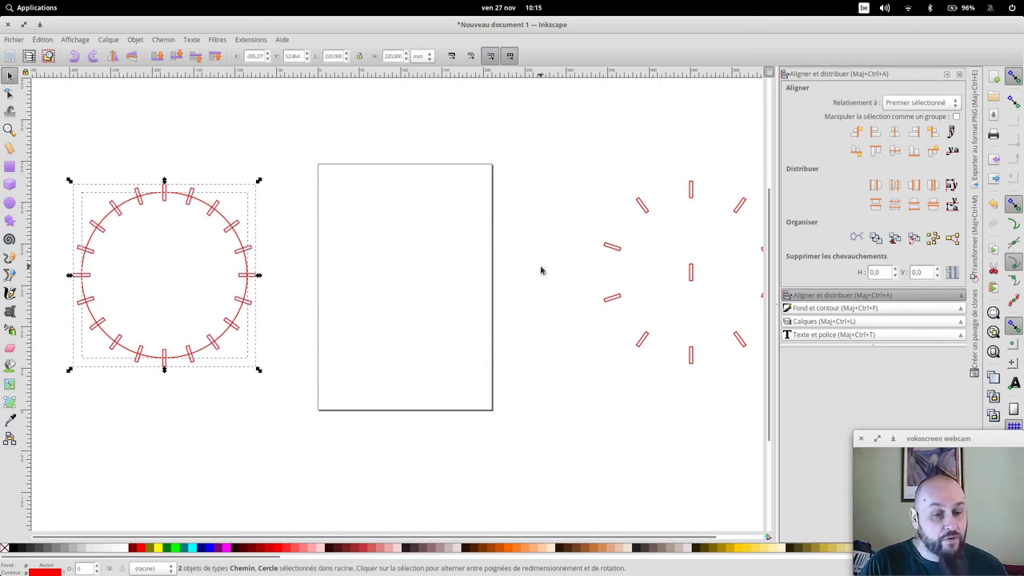
left_click(354, 303)
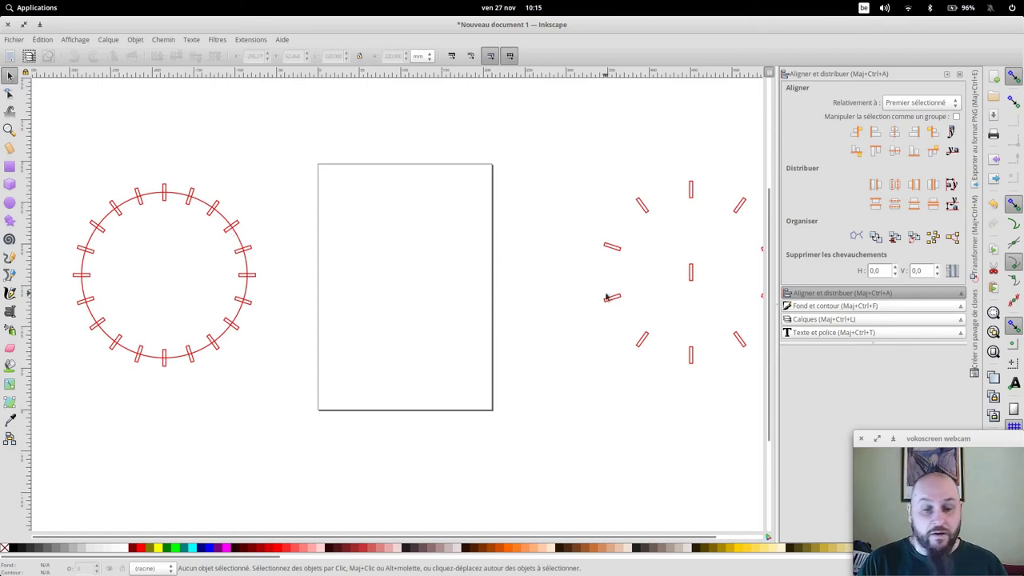
Draw a new circle on the page and make it 200 mm with the ratio locked
left_click(10, 202)
left_click_drag(357, 237, 491, 370)
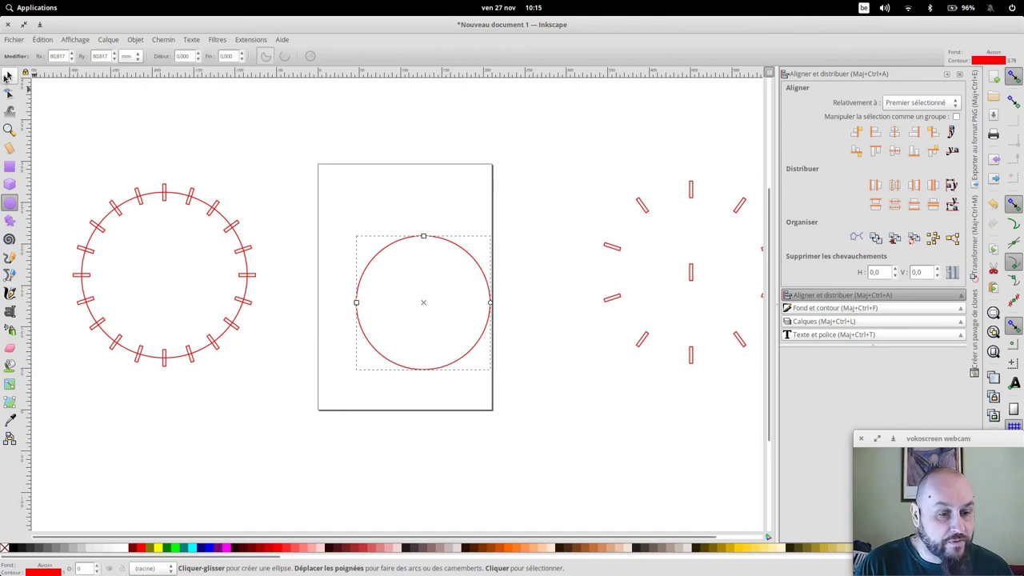
left_click(7, 76)
left_click(359, 56)
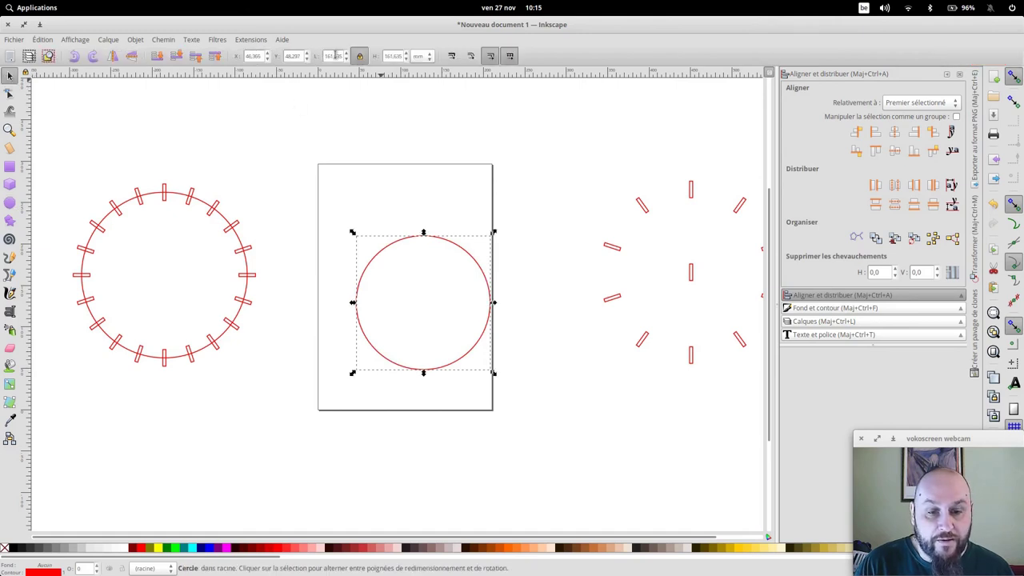
left_click(334, 56)
type("161,620")
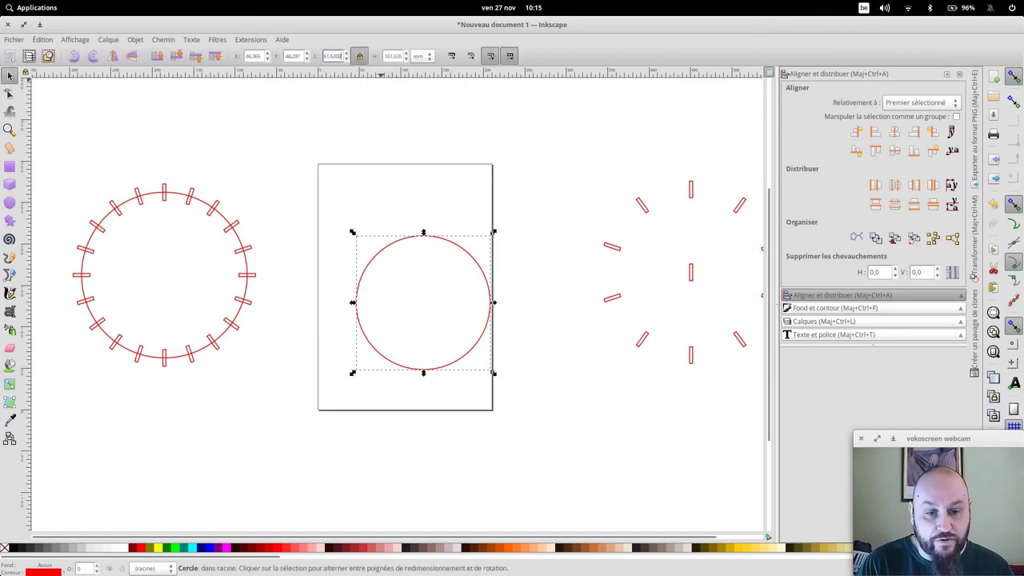
left_click(333, 56)
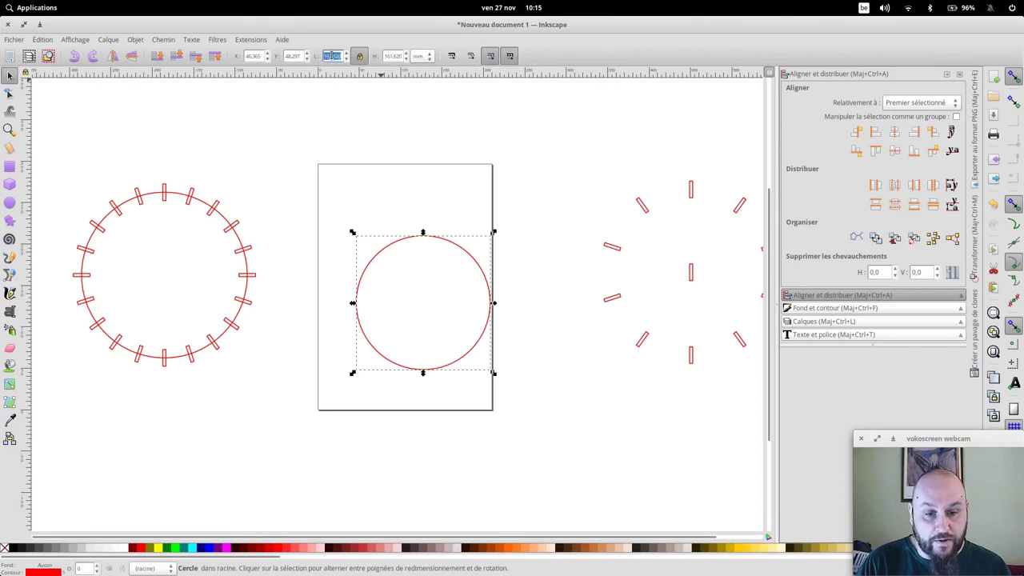
type("200")
key("Return")
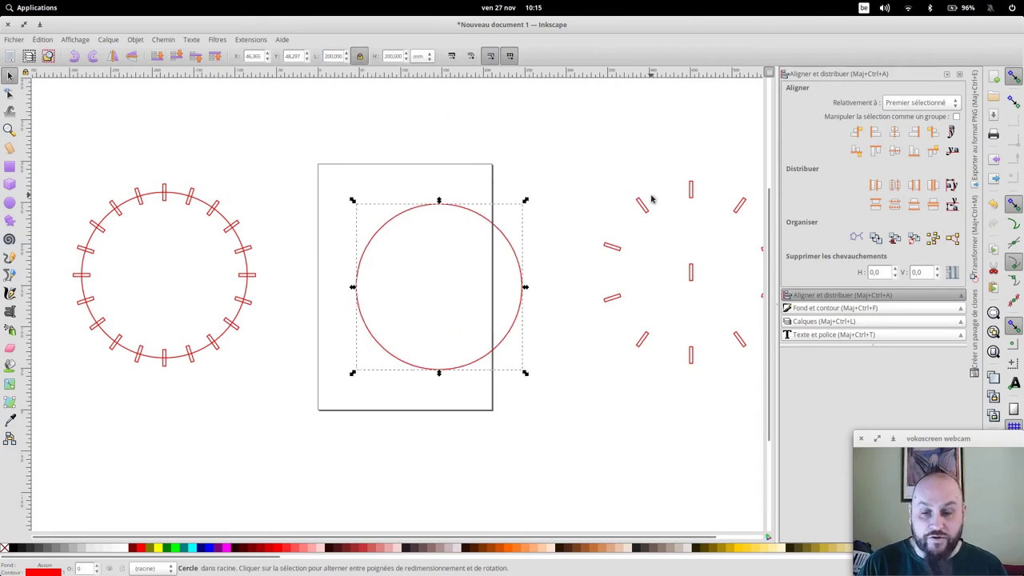
Resize the right ring's source rectangle to 3 mm wide by 10 mm tall
left_click(691, 272)
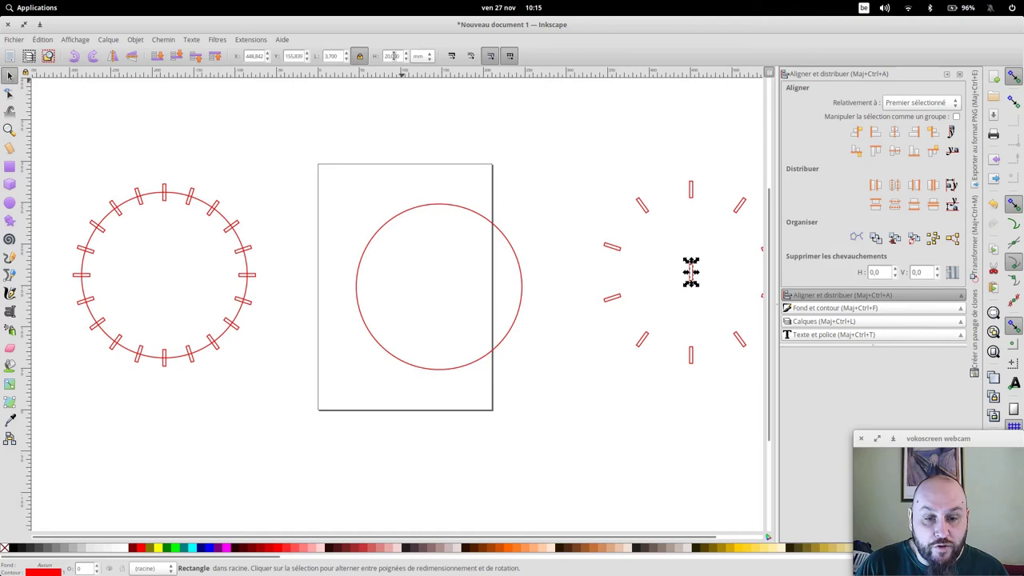
type("10")
key("Return")
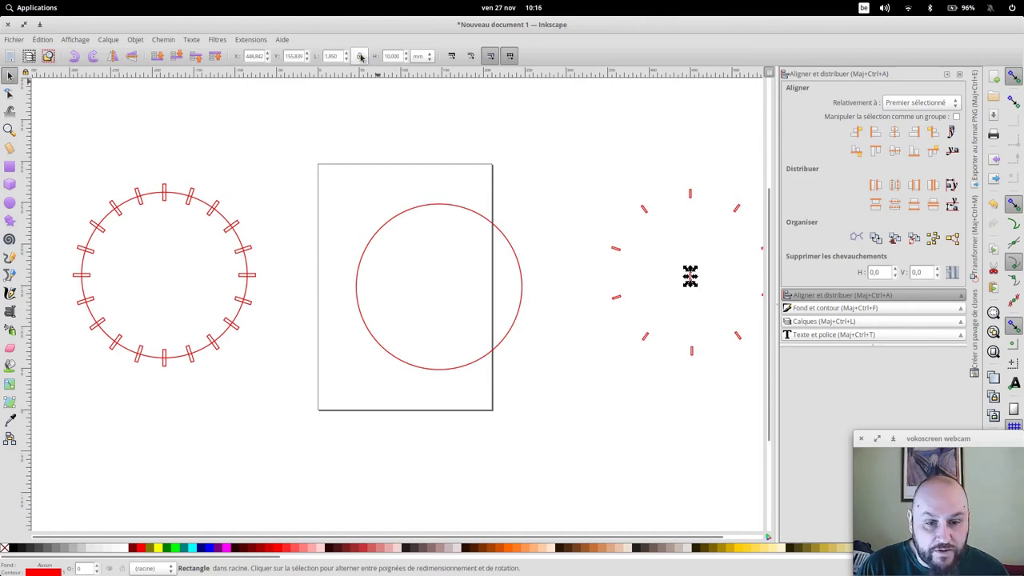
double_click(330, 56)
type("3,7")
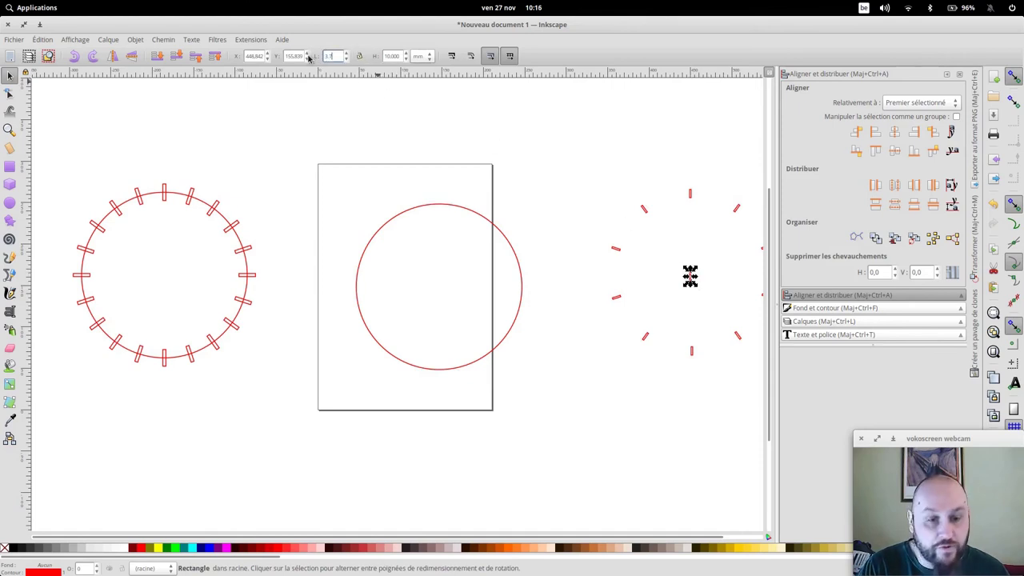
key("Return")
left_click(592, 161)
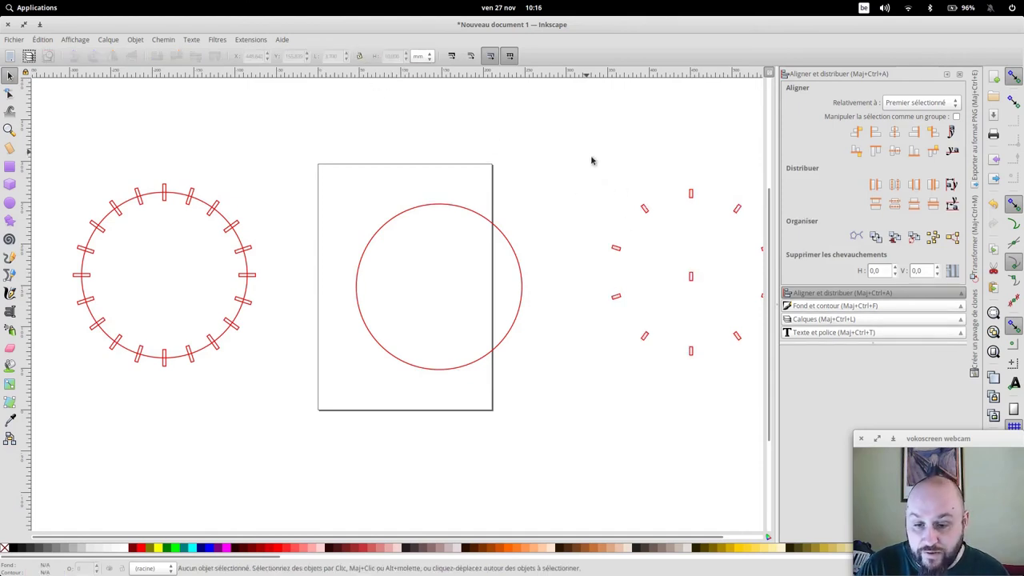
Unlink the ten right-ring clones and combine them into one path
mouse_move(596, 165)
left_mouse_down()
mouse_move(751, 360)
mouse_move(638, 389)
left_mouse_up()
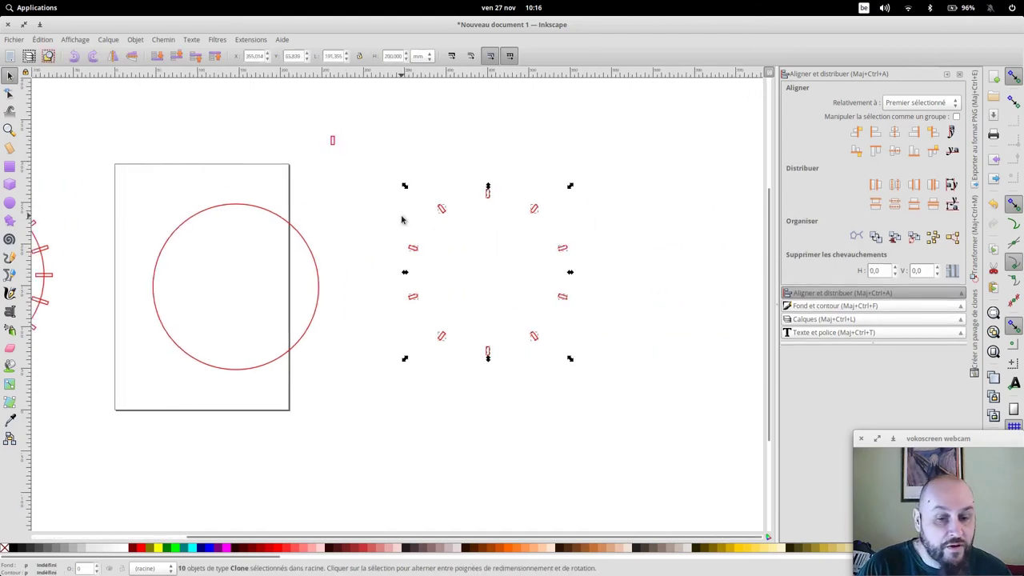
left_click(43, 40)
mouse_move(50, 205)
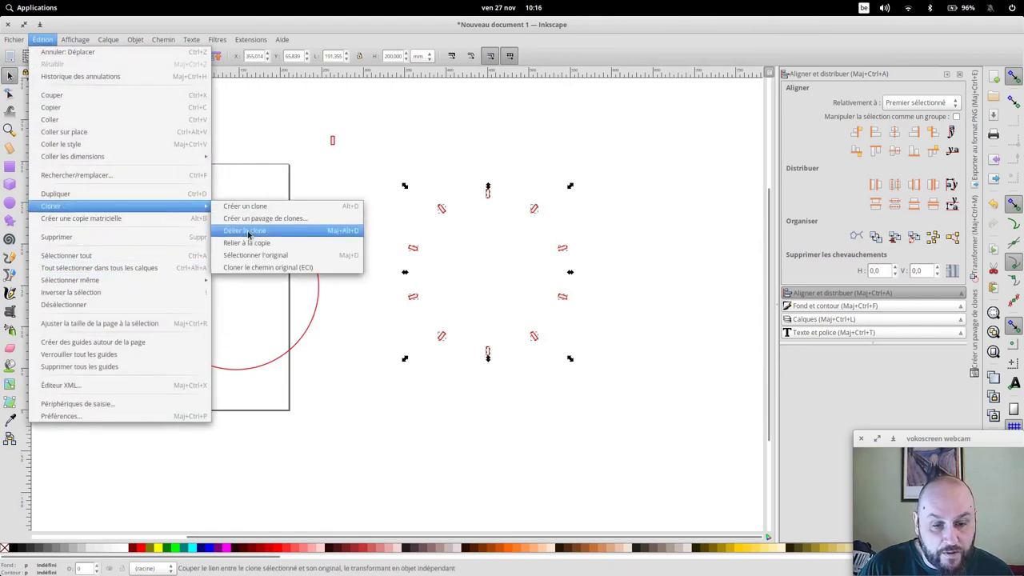
left_click(302, 232)
key("ctrl+k")
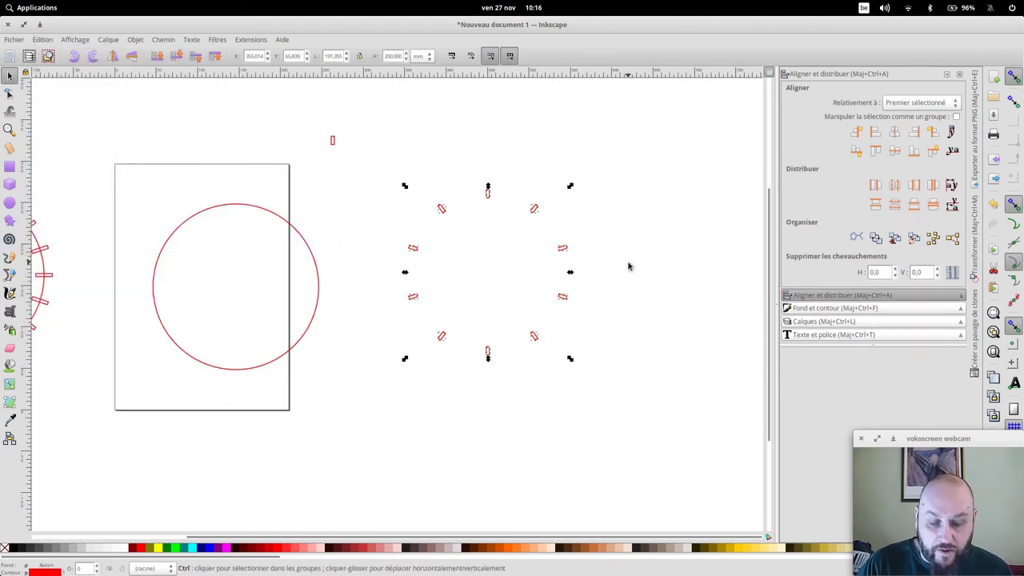
Centre the ten-notch path horizontally and vertically on the page's 200 mm circle
left_click(296, 231)
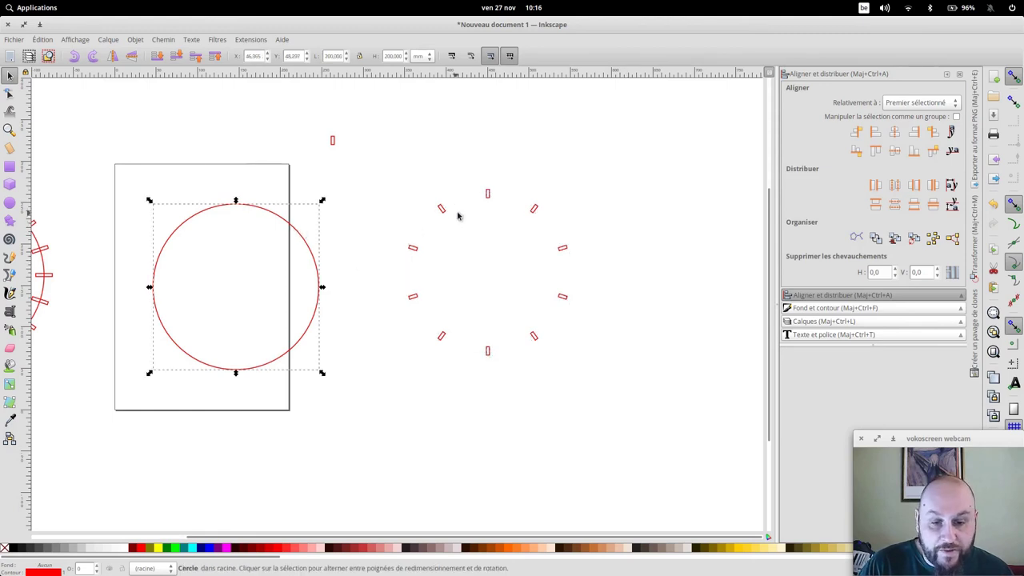
left_click(484, 200, "shift")
left_click(894, 131)
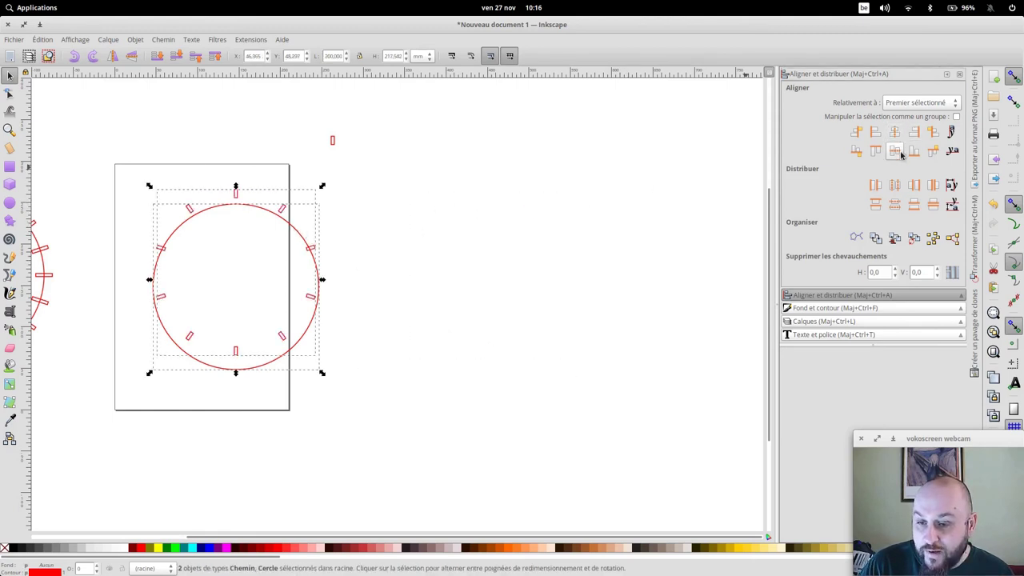
left_click(895, 151)
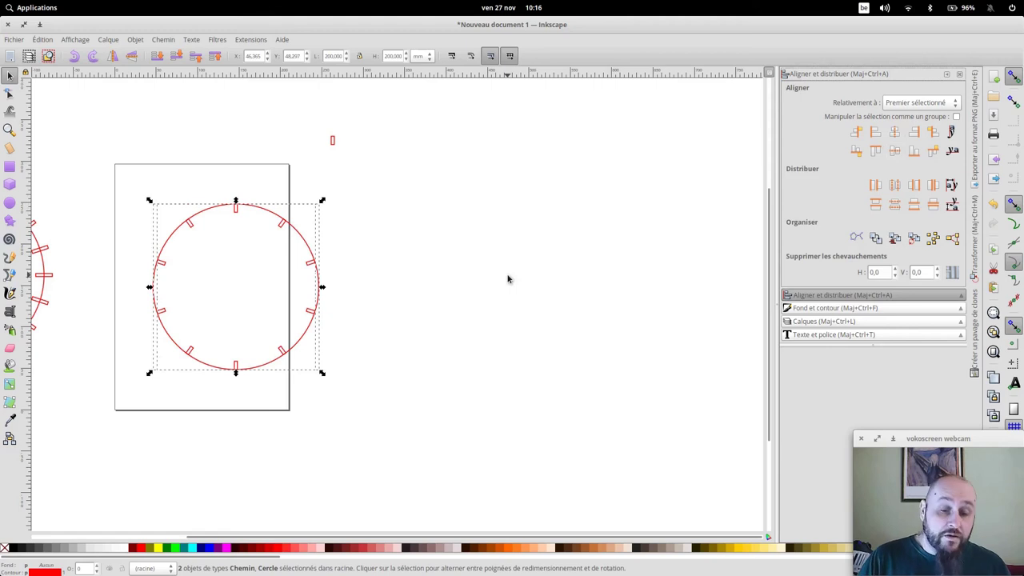
scroll(502, 279, "left", 3)
scroll(485, 304, "left", 5)
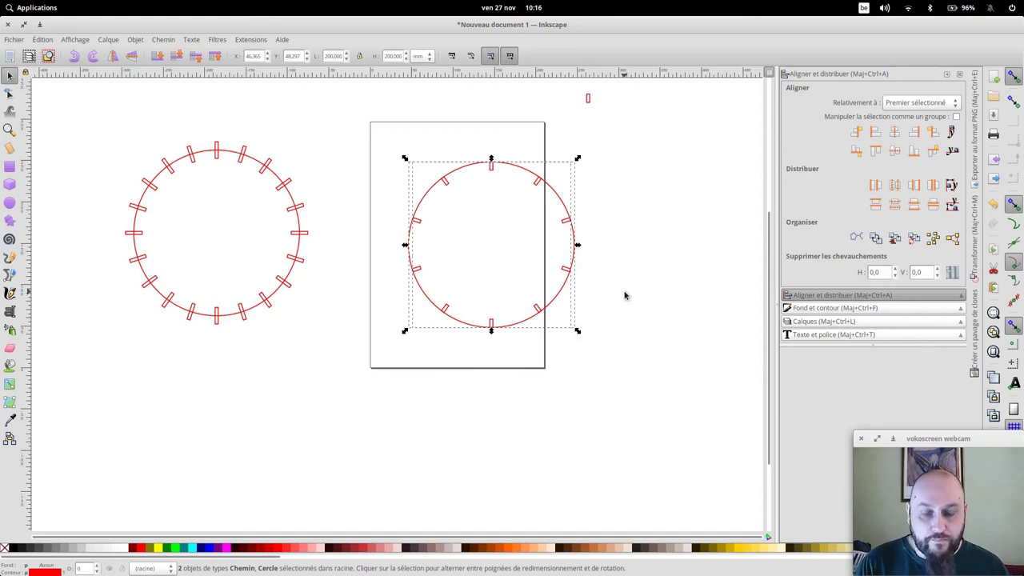
Move the small notch rectangle off to the right of the canvas
left_click(624, 295)
scroll(560, 292, "right", 4)
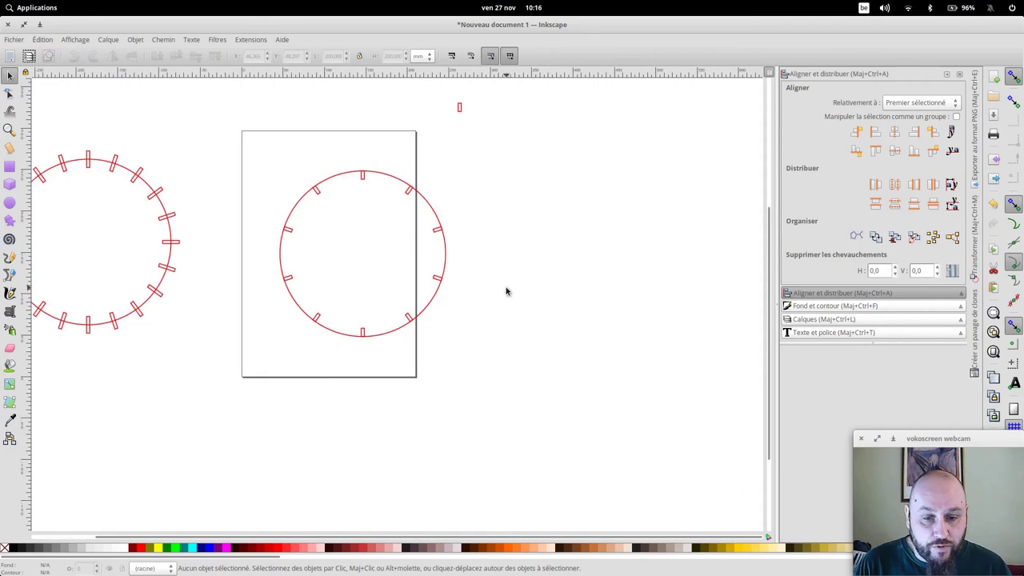
left_click(458, 110)
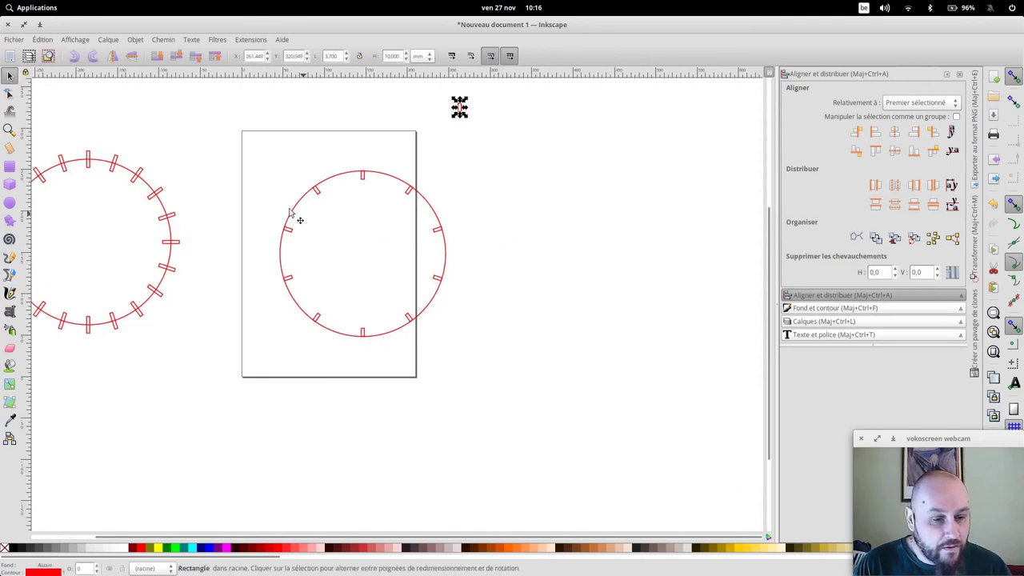
left_click_drag(459, 109, 645, 275)
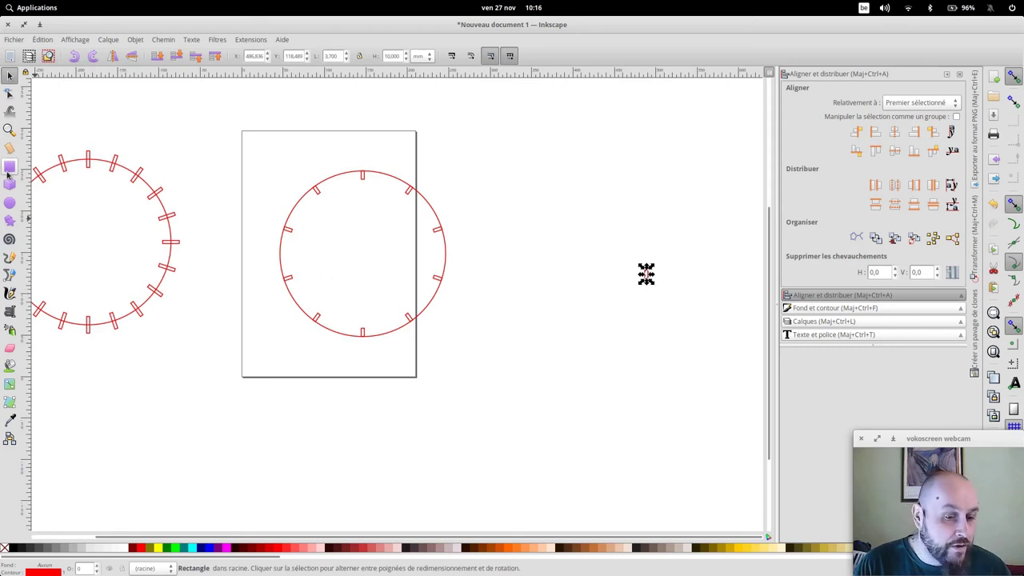
Draw a new circle at lower right and size it to 200 × 200 mm
left_click(12, 205)
left_click_drag(505, 355, 644, 483)
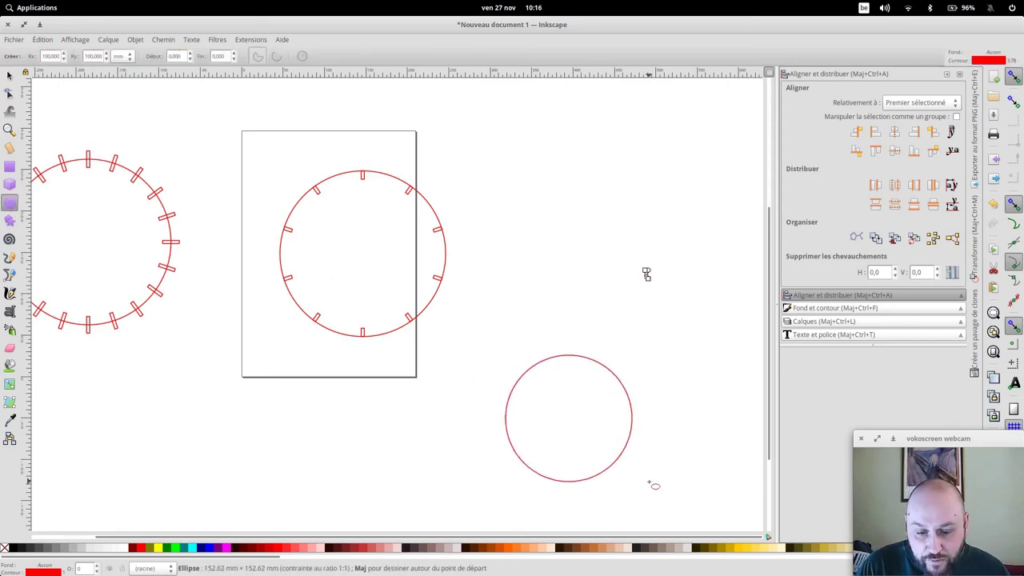
left_click(10, 75)
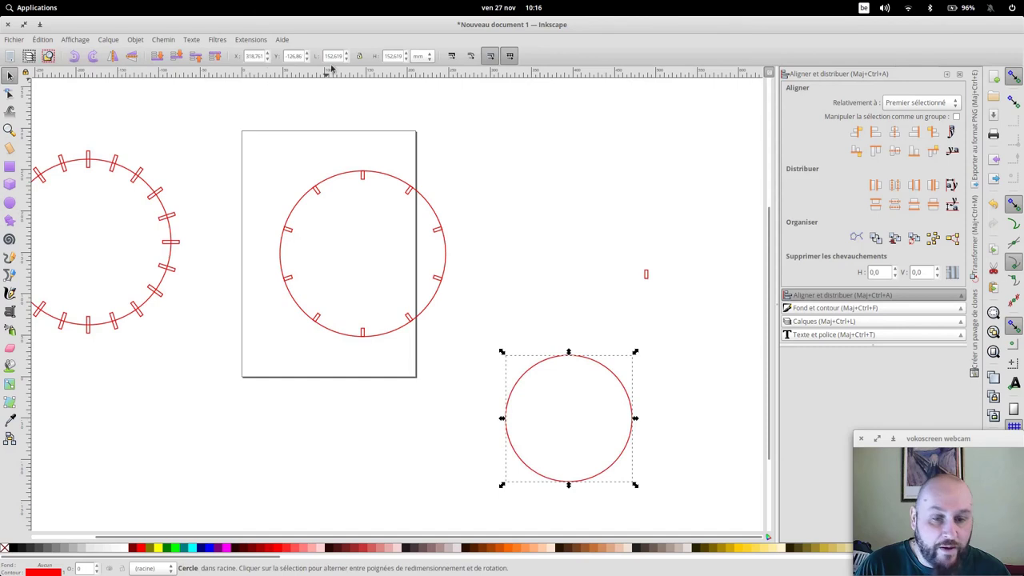
double_click(333, 56)
type("200")
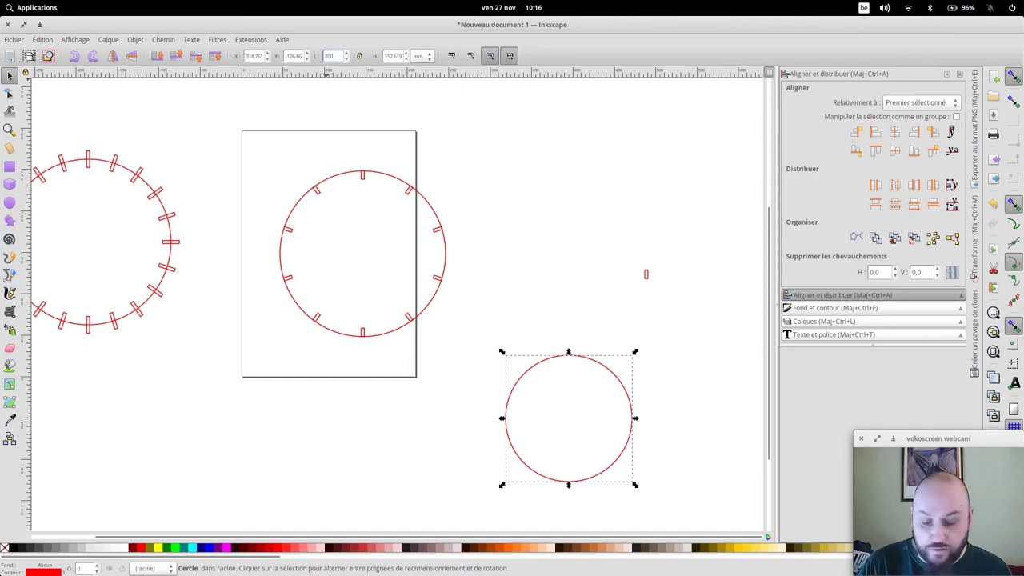
key("Tab")
type("2")
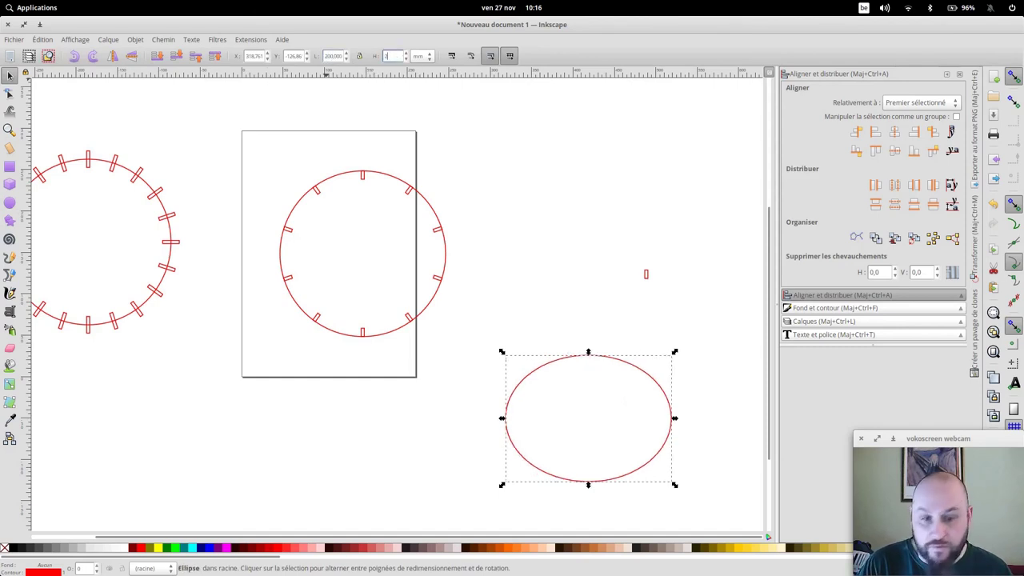
key("Return")
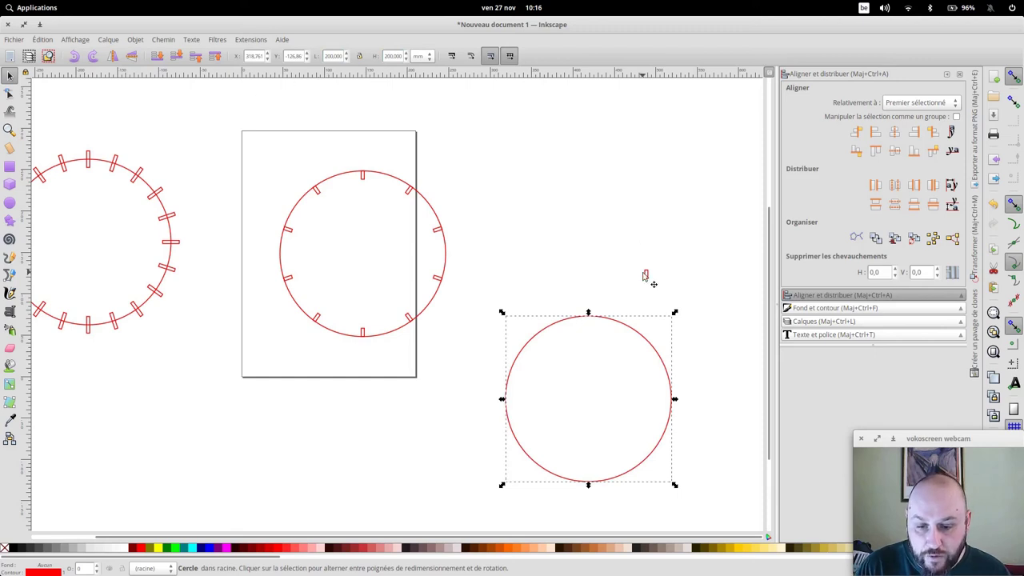
Place the small notch rectangle just above the new circle
left_click(646, 275)
left_click_drag(647, 275, 623, 191)
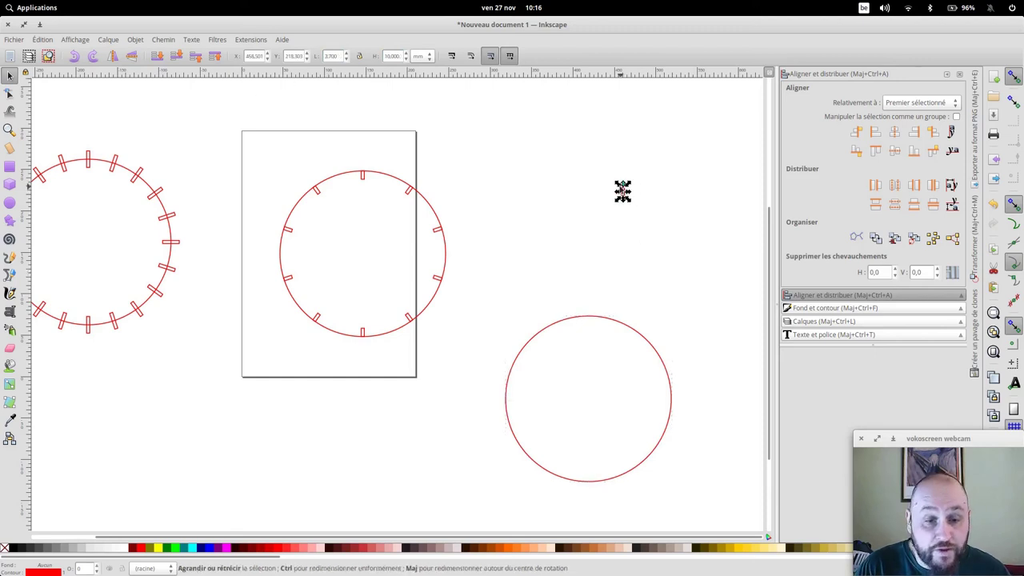
left_click(250, 39)
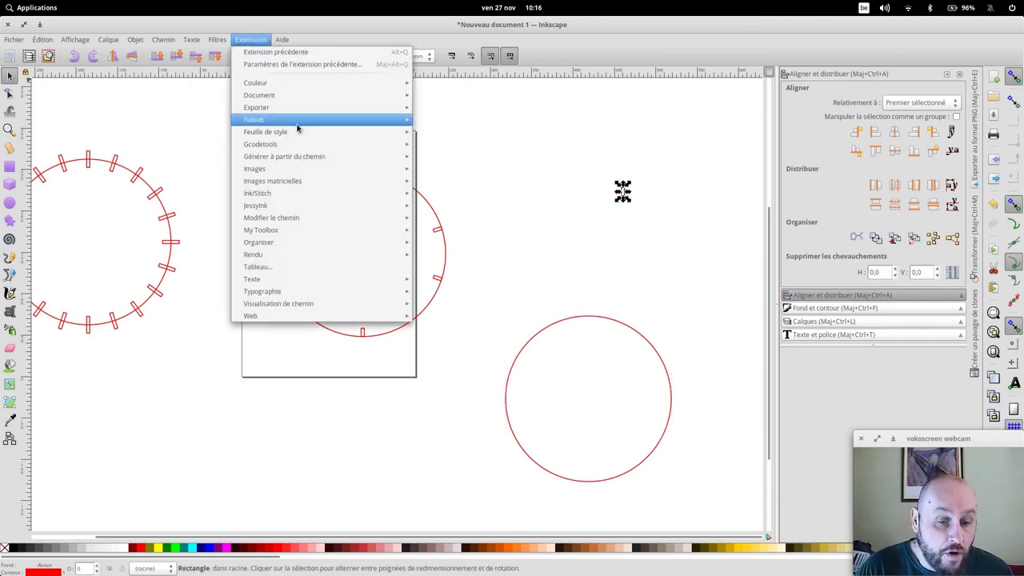
mouse_move(252, 254)
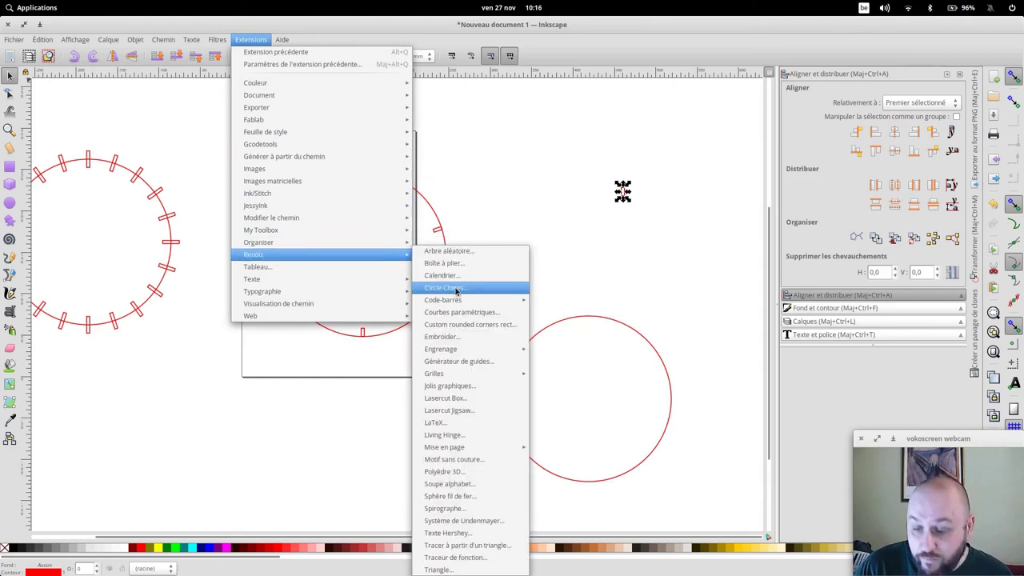
Generate a Circle Clones ring of the rectangle and move the original out of it
left_click(457, 289)
left_click(556, 353)
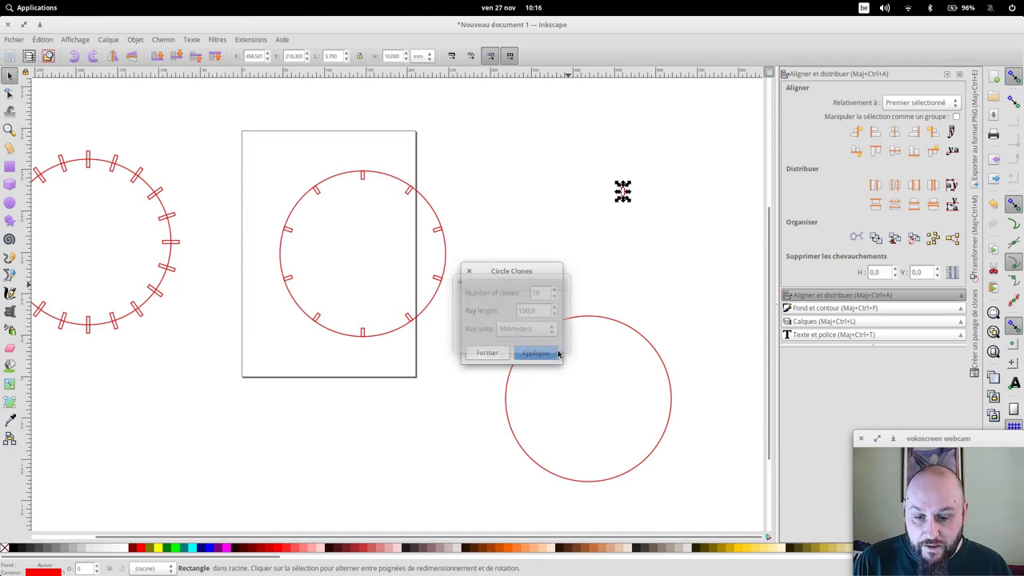
left_click(487, 352)
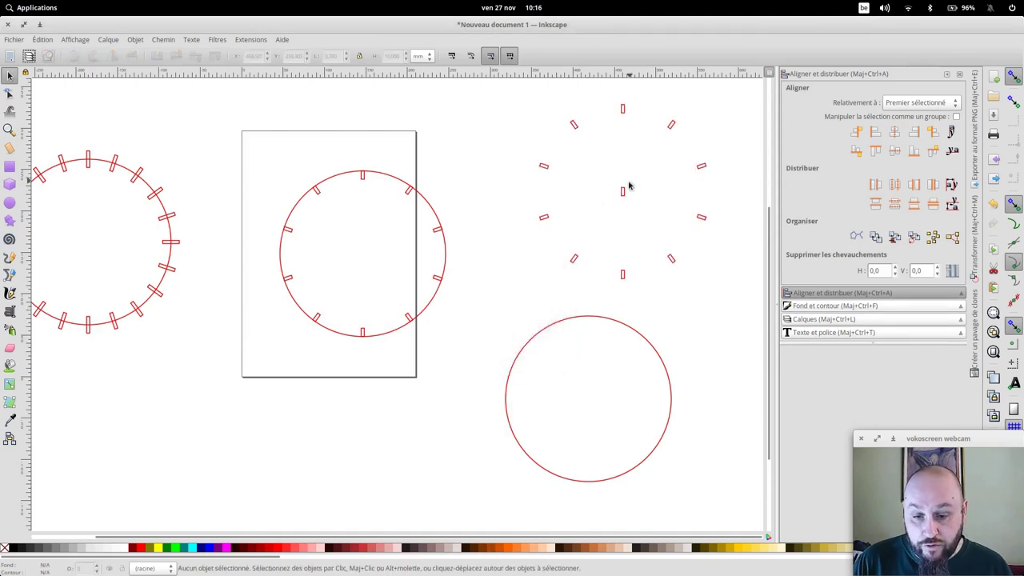
left_click_drag(623, 194, 490, 120)
Unlink the ring's clones and centre the ring on the 200 mm circle
left_click_drag(732, 309, 521, 90)
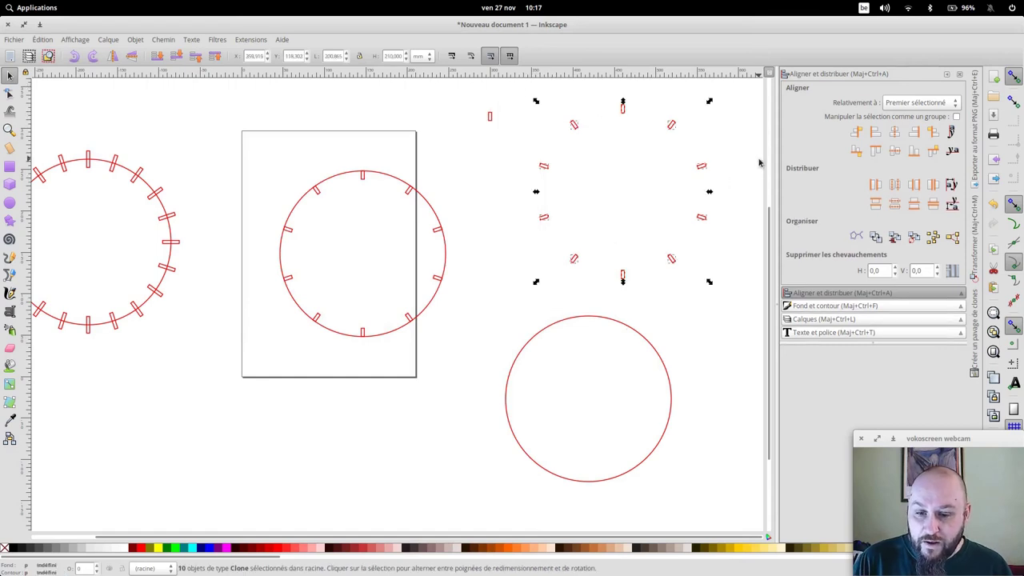
left_click(43, 39)
mouse_move(51, 206)
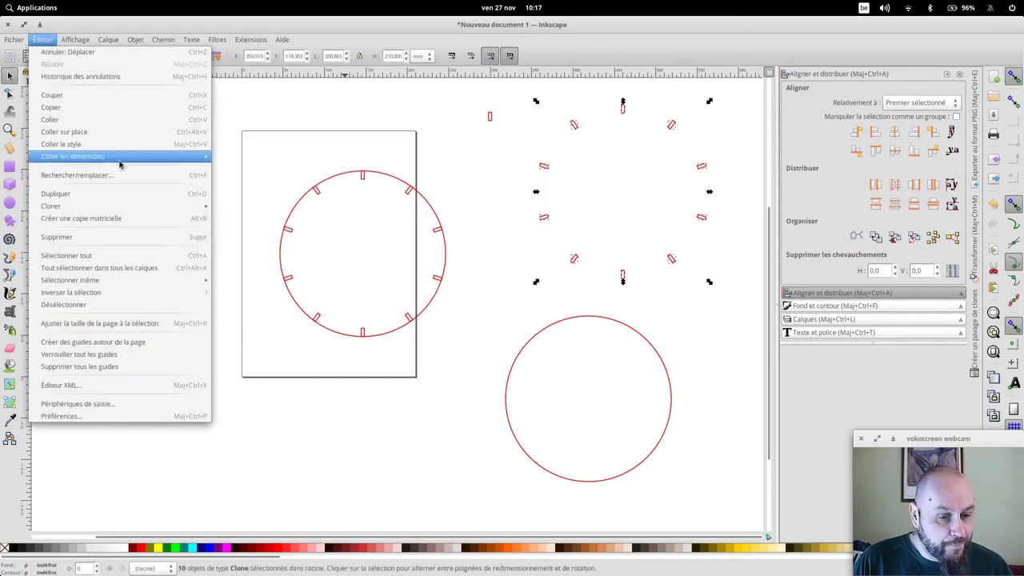
left_click(264, 231)
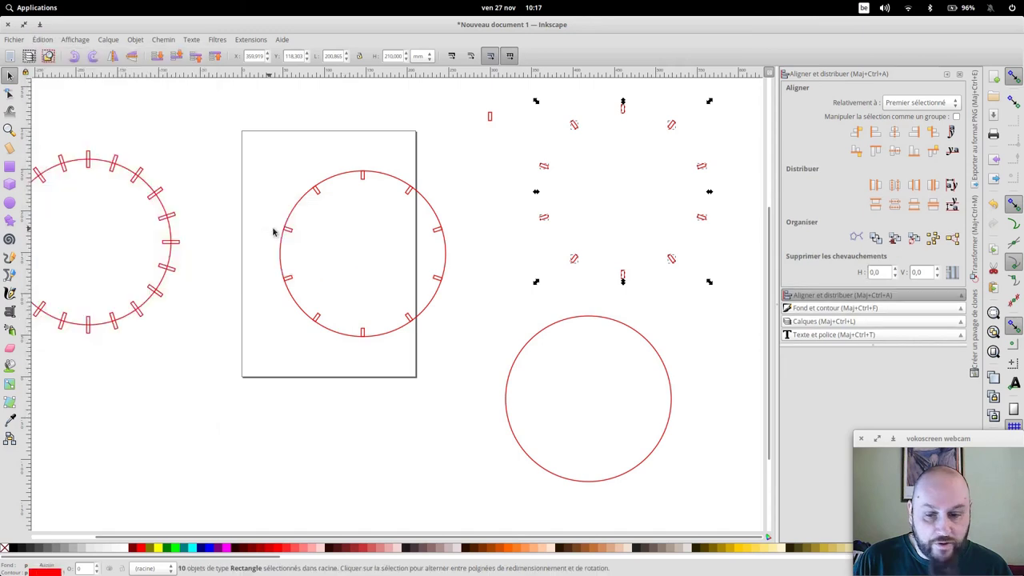
left_click(638, 335)
left_click(700, 216, "shift")
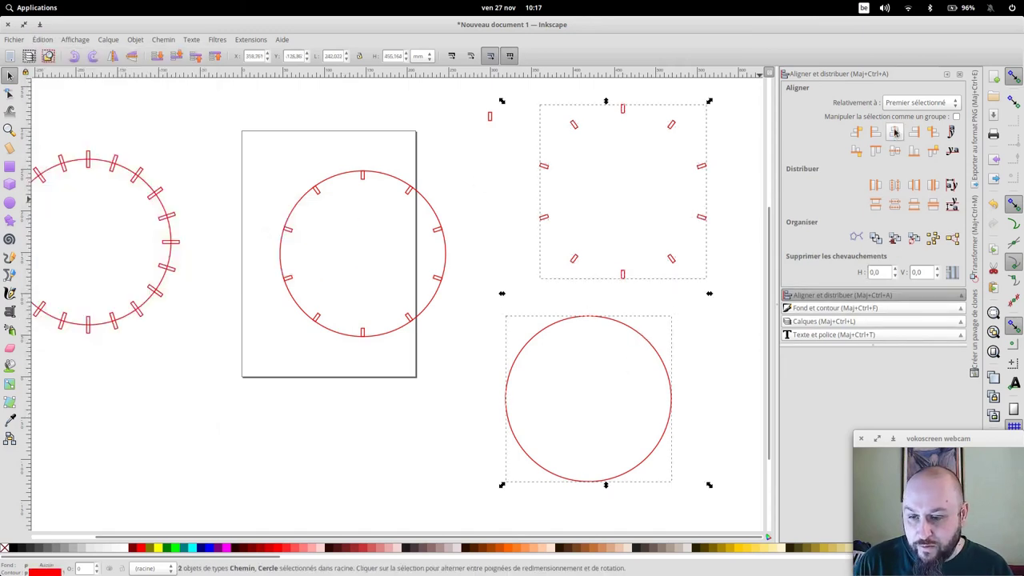
left_click(894, 151)
left_click(739, 222)
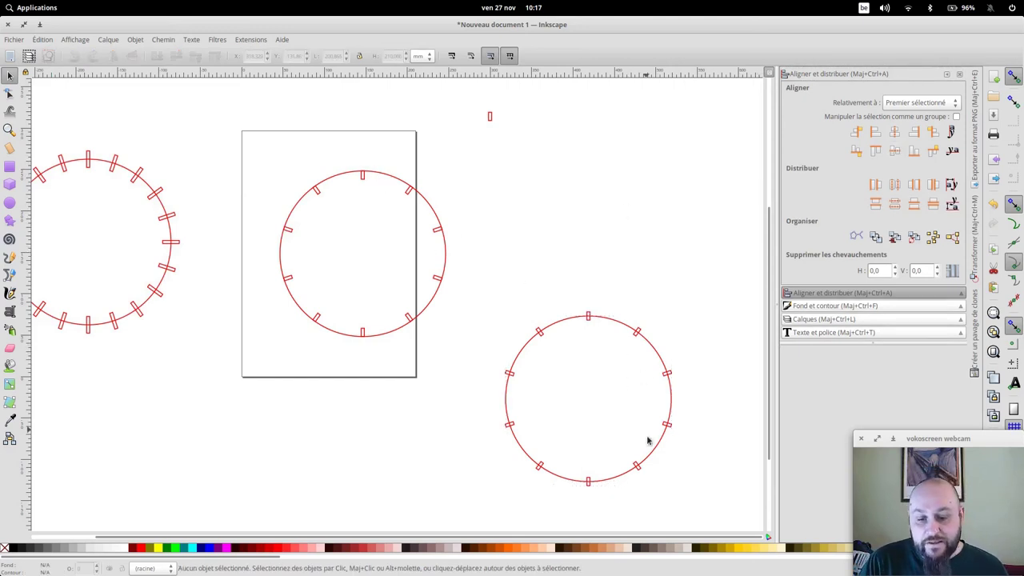
Move the circle and its notch ring up beside the page and compare the circles
left_click_drag(698, 507, 445, 265)
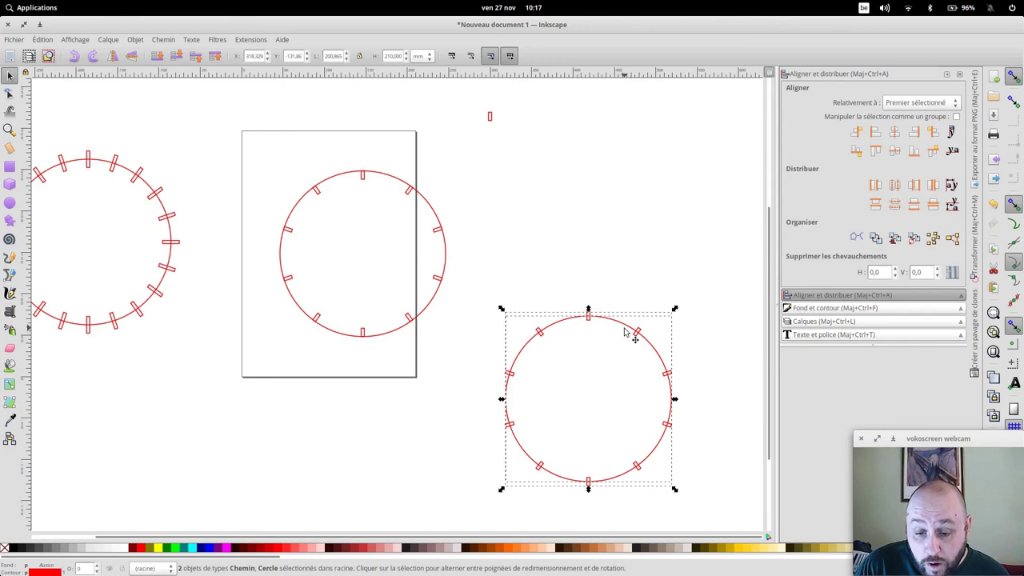
left_click_drag(625, 331, 620, 198)
left_click(424, 425)
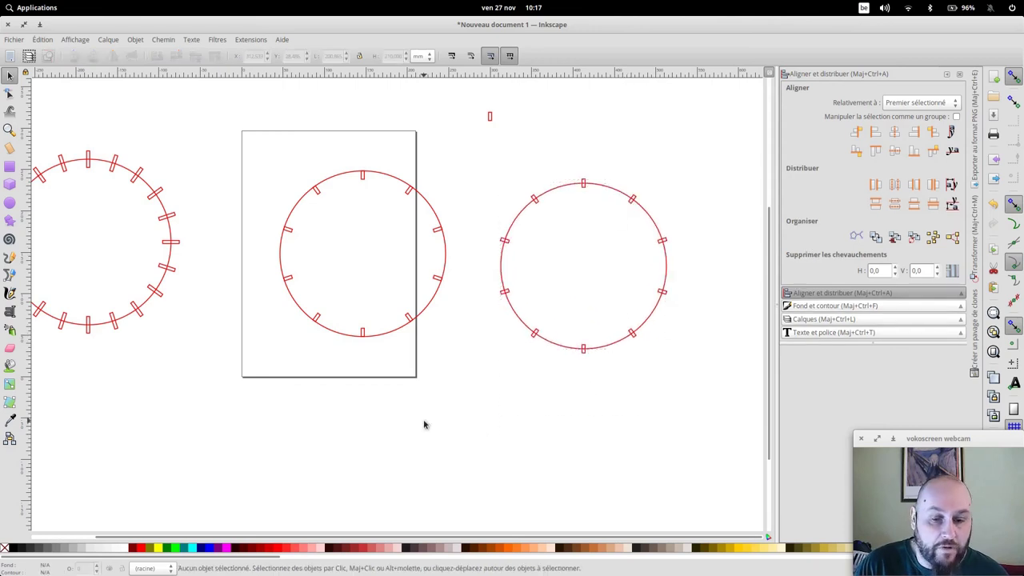
left_click(563, 188)
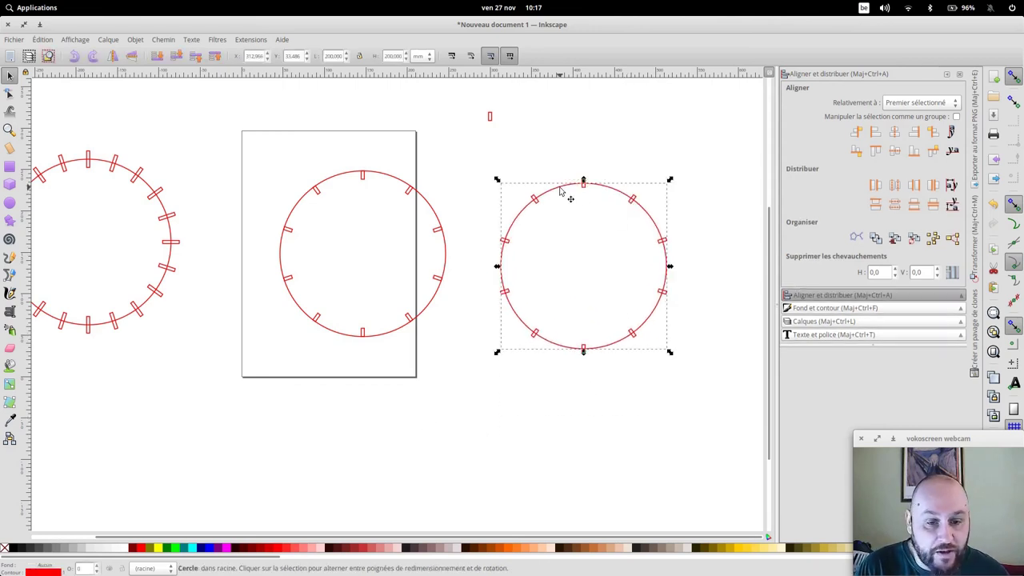
left_click(394, 179)
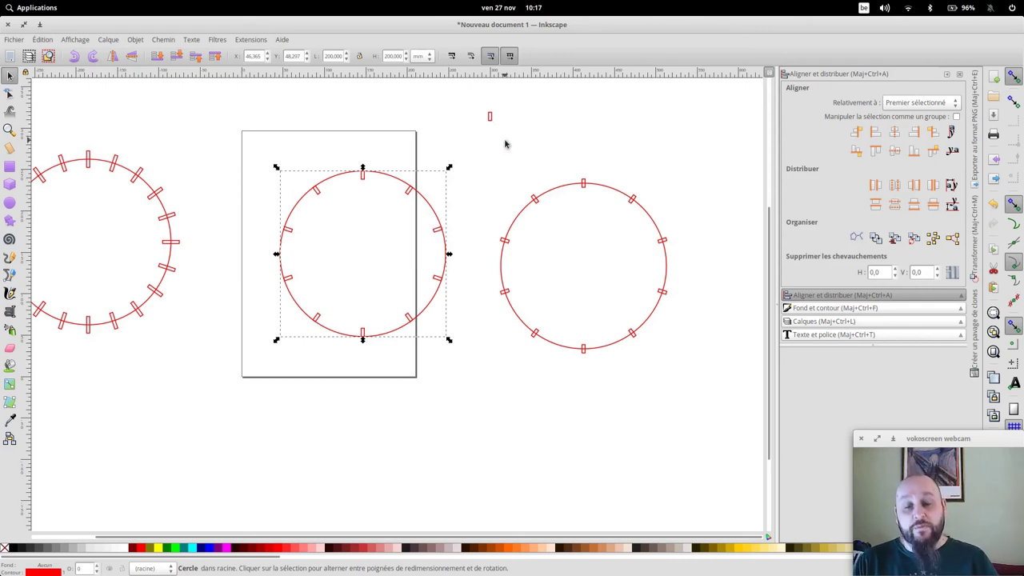
left_click(608, 187)
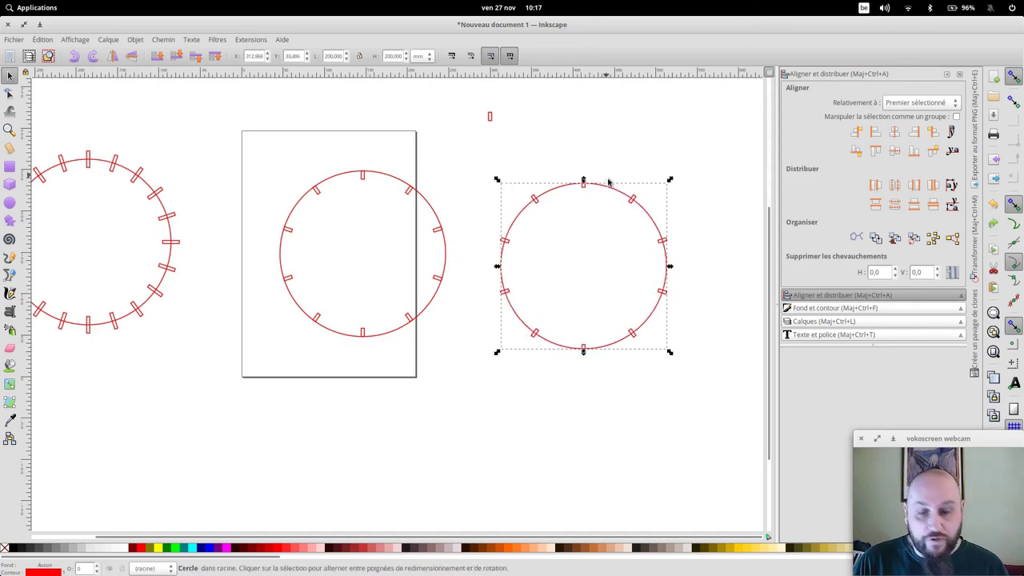
left_click(364, 370)
mouse_move(364, 369)
left_mouse_down()
mouse_move(518, 395)
mouse_move(508, 385)
left_mouse_up()
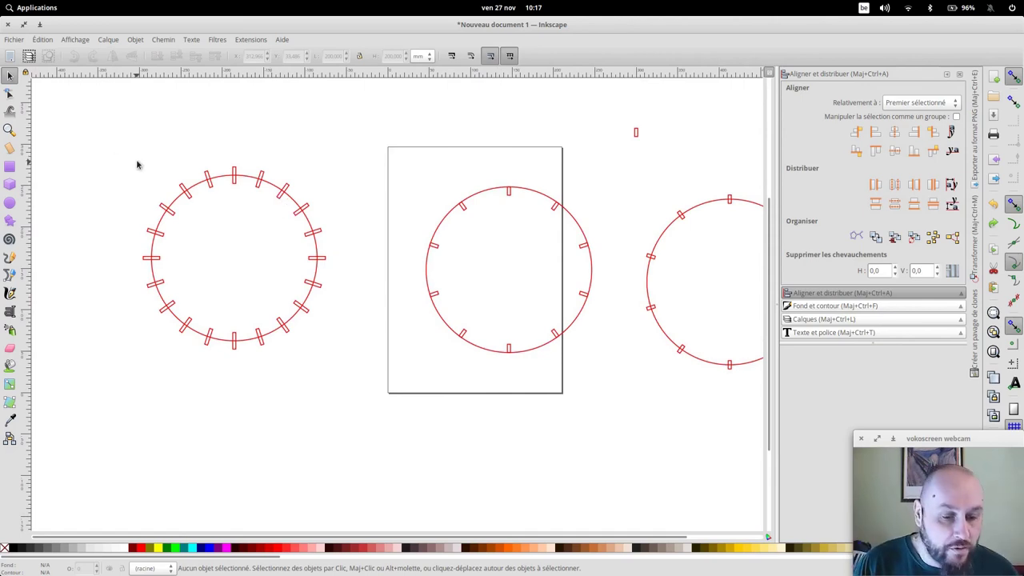
Subtract the notch rectangles from each circle with a boolean difference
left_click_drag(111, 144, 358, 392)
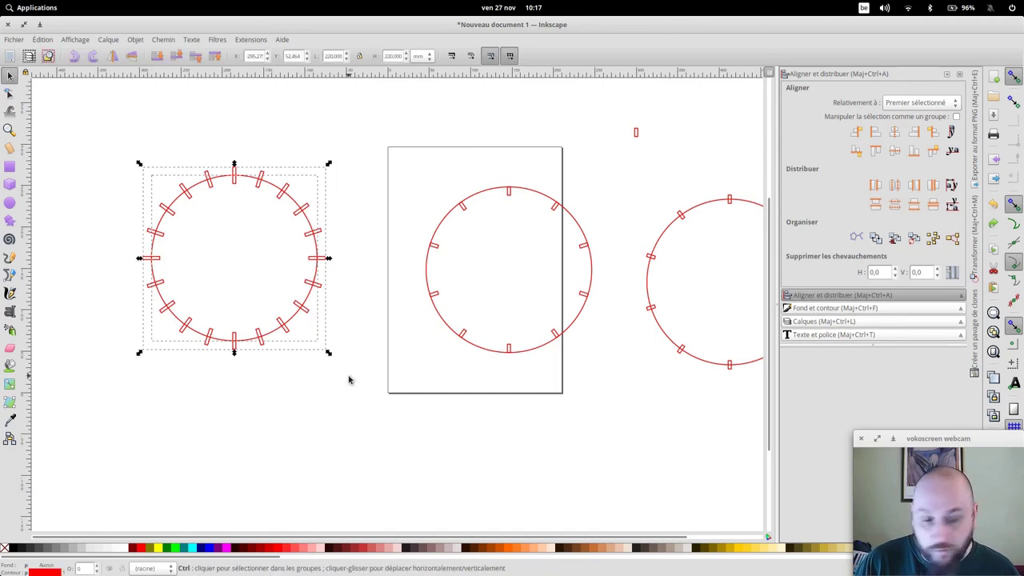
left_click(334, 317)
left_click_drag(404, 149, 622, 383)
key("ctrl+asterisk")
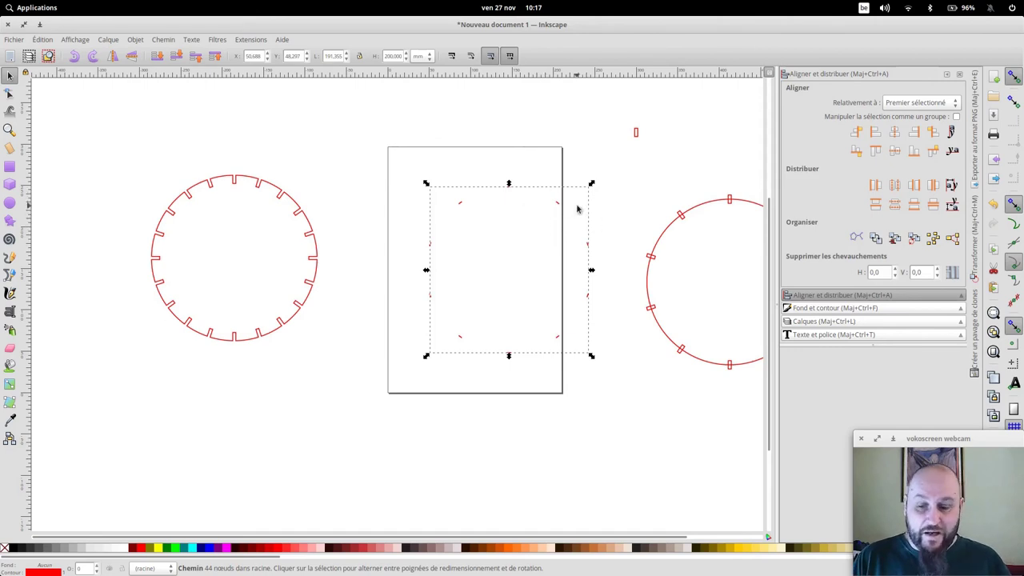
left_click_drag(636, 212, 441, 213)
left_click_drag(427, 175, 650, 404)
key("ctrl+minus")
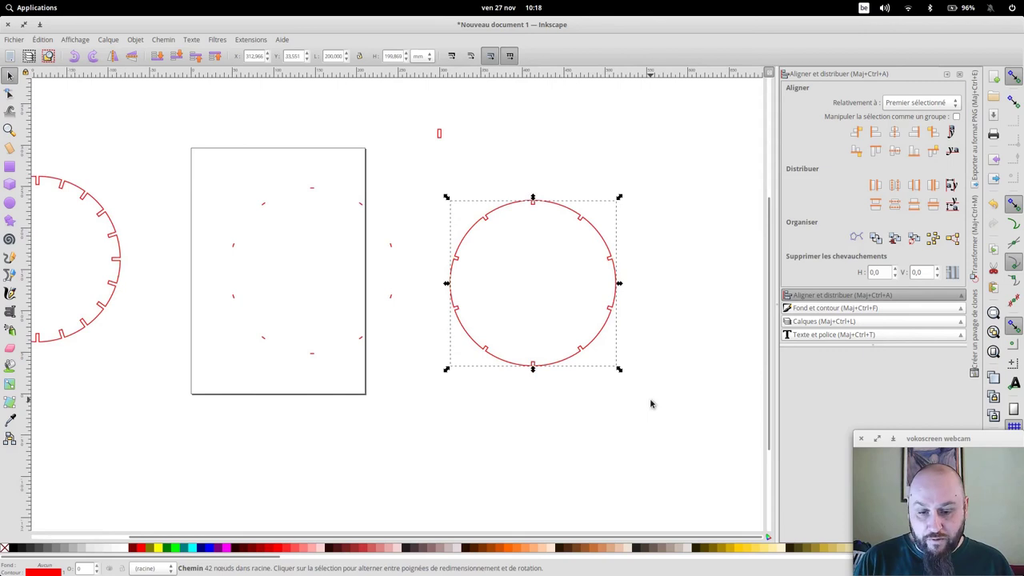
left_click(683, 312)
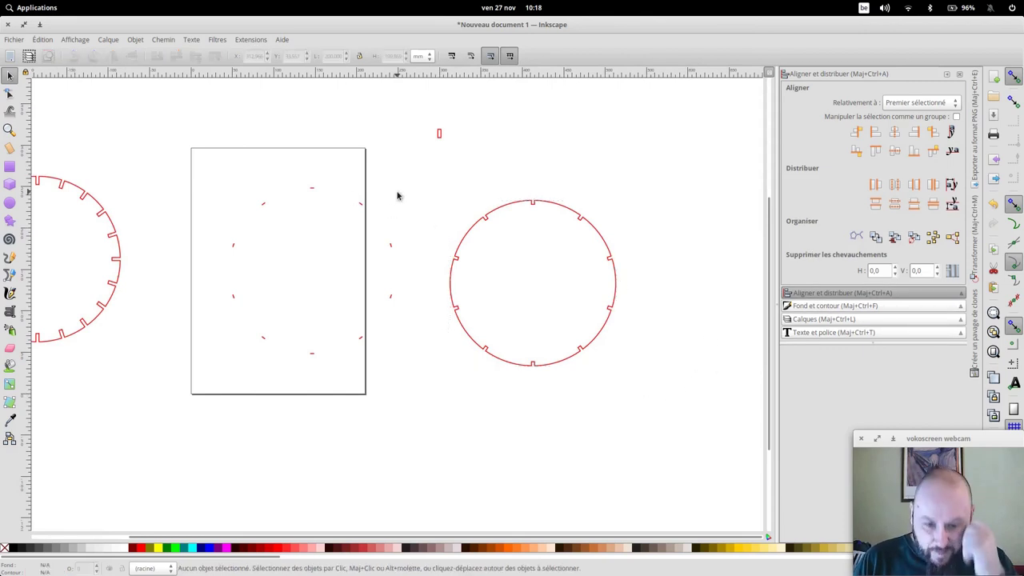
Reposition the left and right notched circles closer to the page
left_click_drag(398, 194, 498, 189)
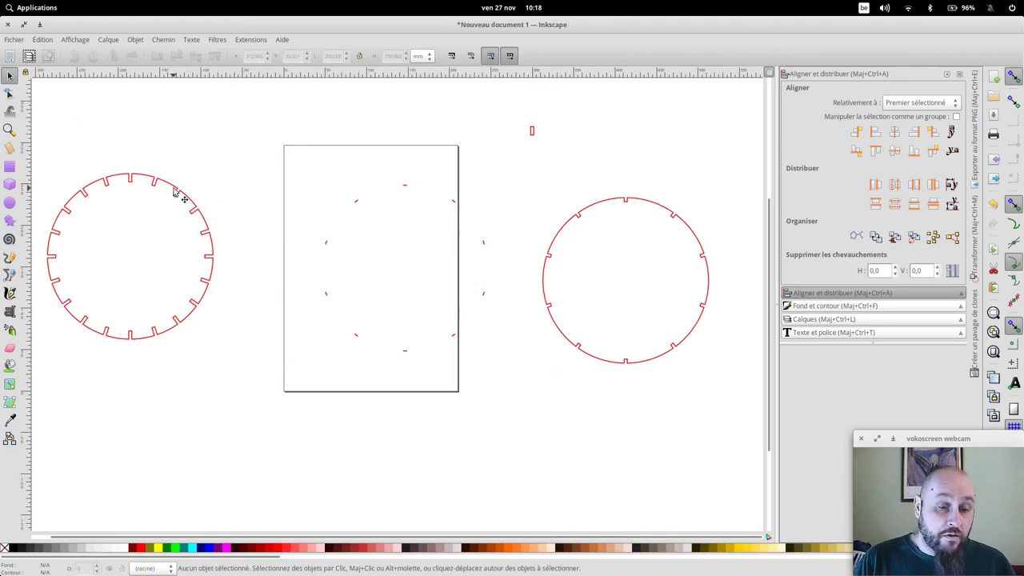
left_click_drag(172, 188, 234, 190)
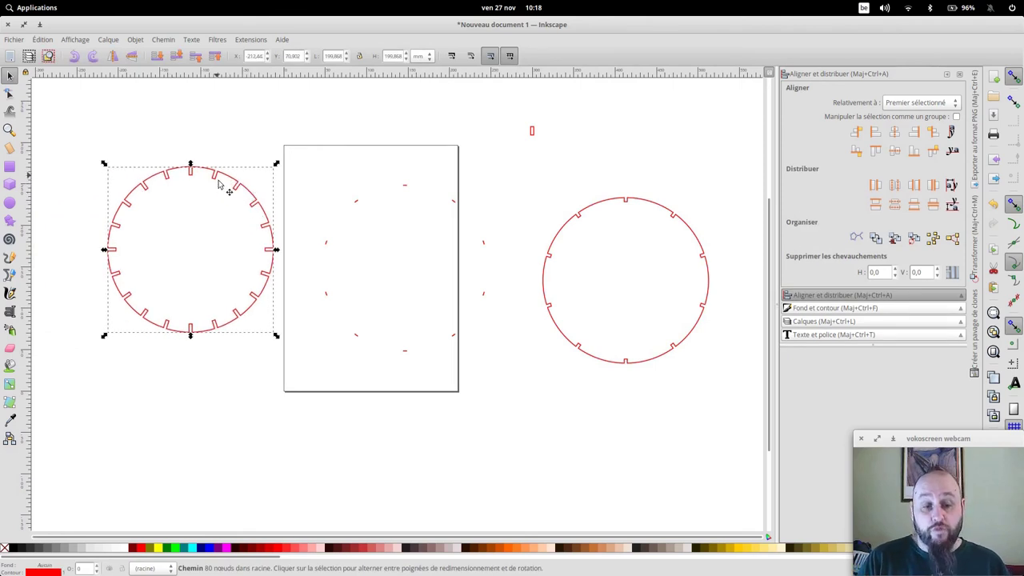
mouse_move(626, 200)
left_mouse_down()
mouse_move(182, 172)
mouse_move(612, 188)
left_mouse_up()
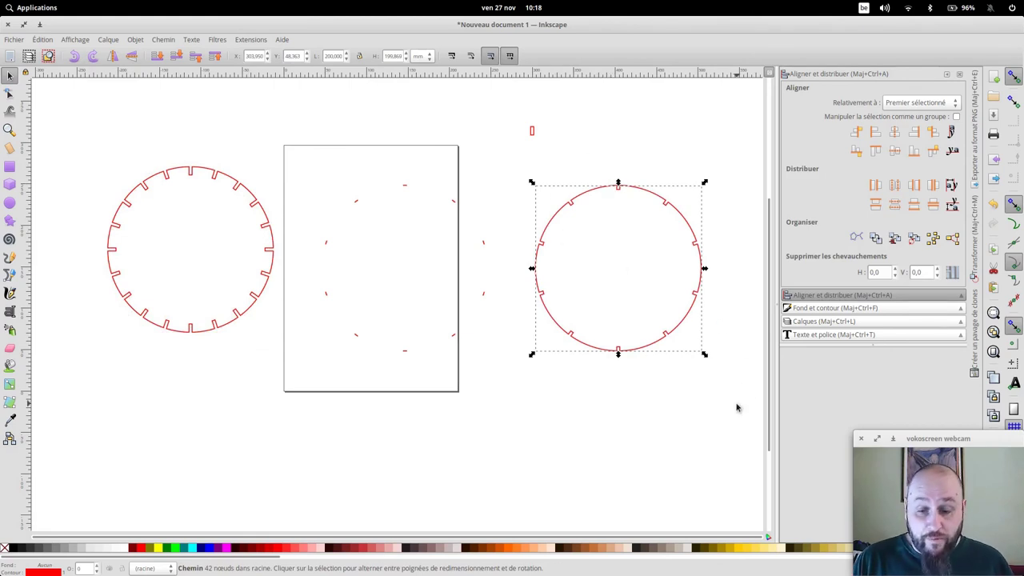
left_click_drag(729, 417, 80, 104)
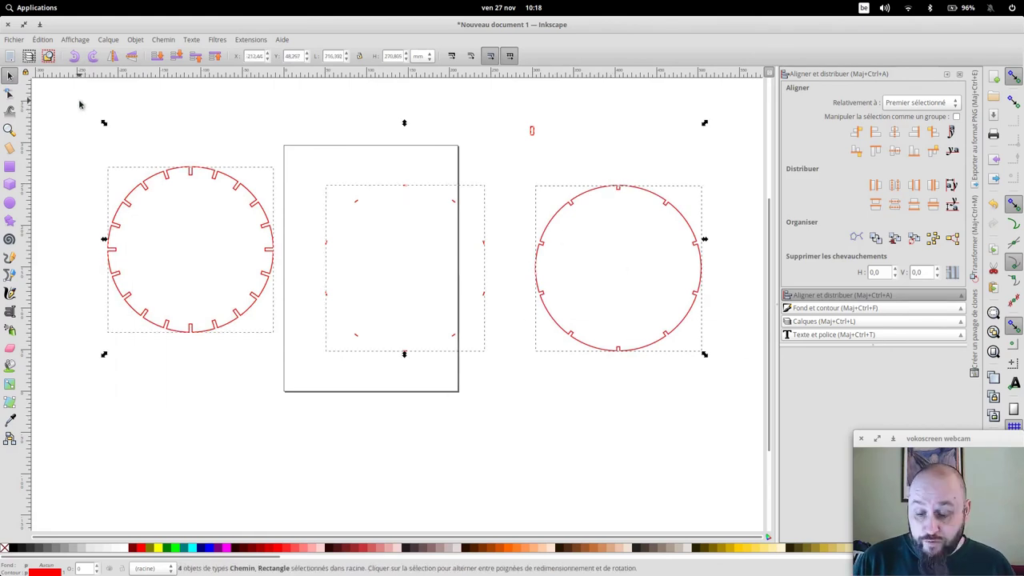
Delete everything and draw a fresh 200 × 200 mm circle over the page's left edge
key("Delete")
left_click(10, 203)
left_click_drag(194, 236, 362, 404)
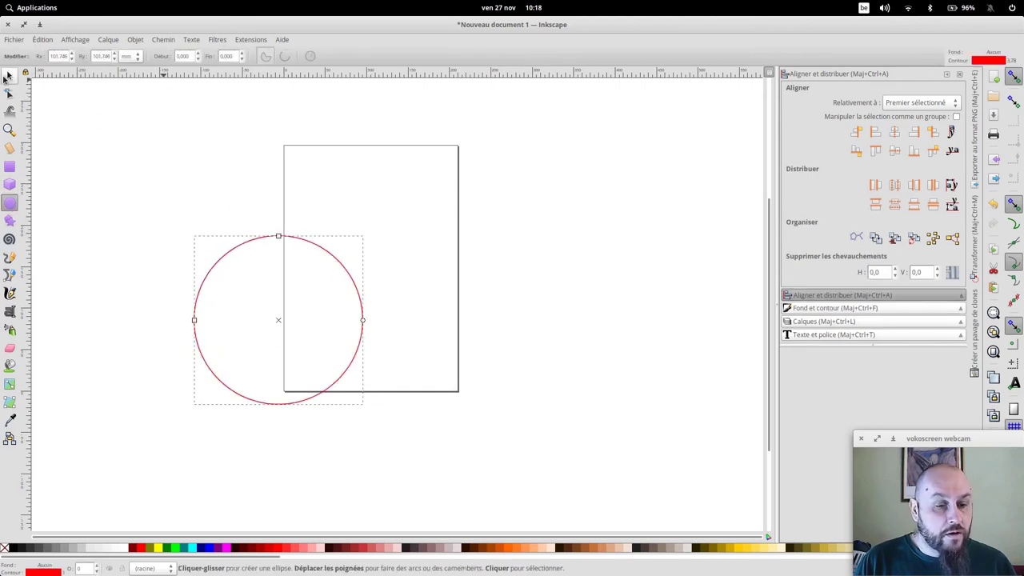
left_click(11, 76)
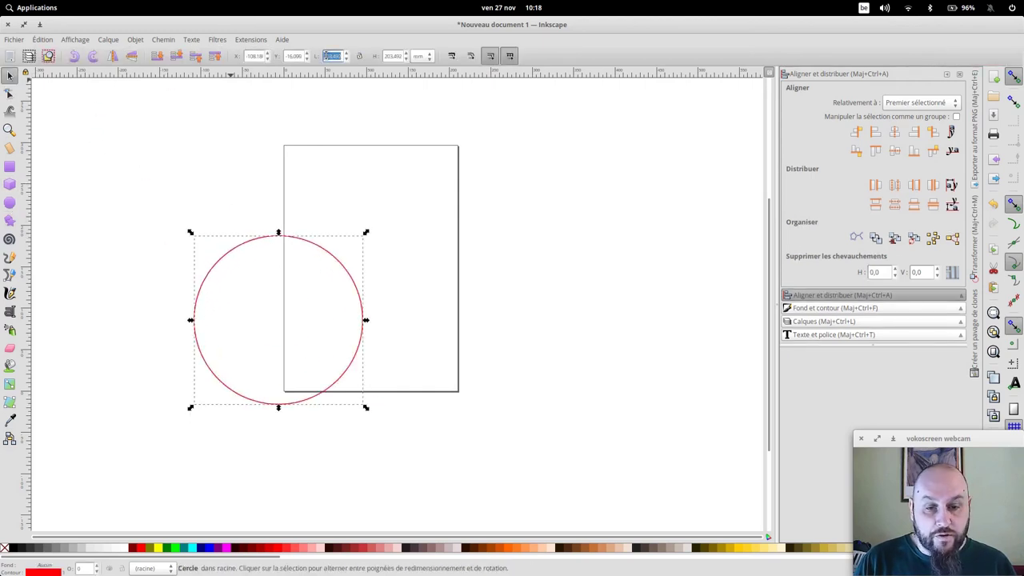
type("200")
key("Tab")
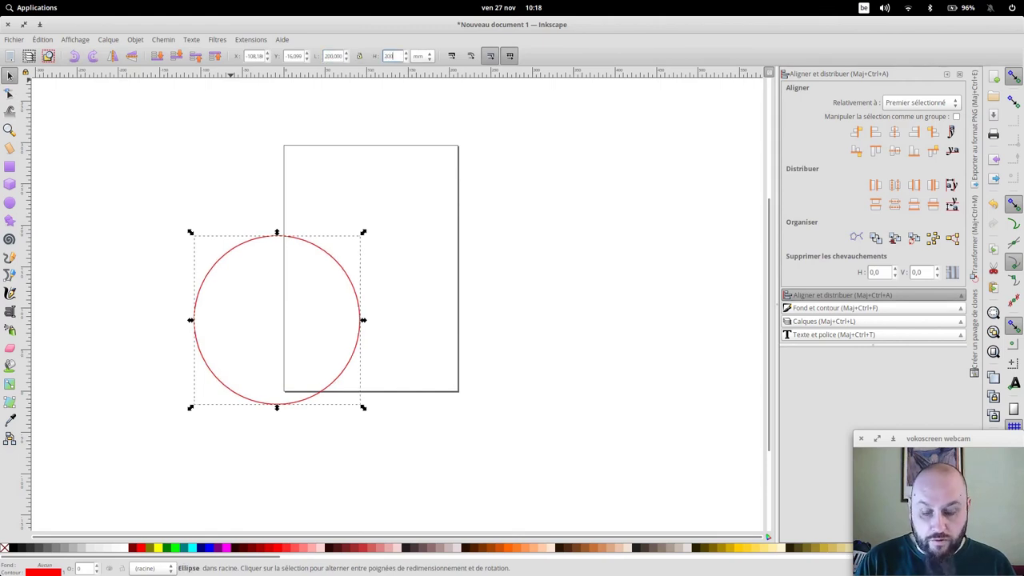
key("Return")
Draw a rectangle right of the page sized 3.7 × 20 mm
left_click(10, 167)
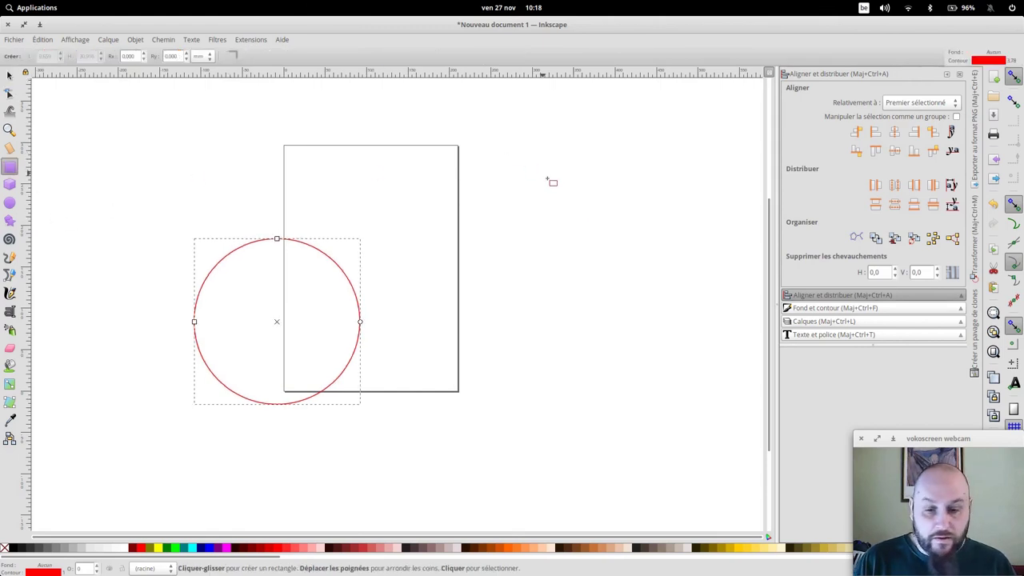
left_click_drag(568, 262, 583, 301)
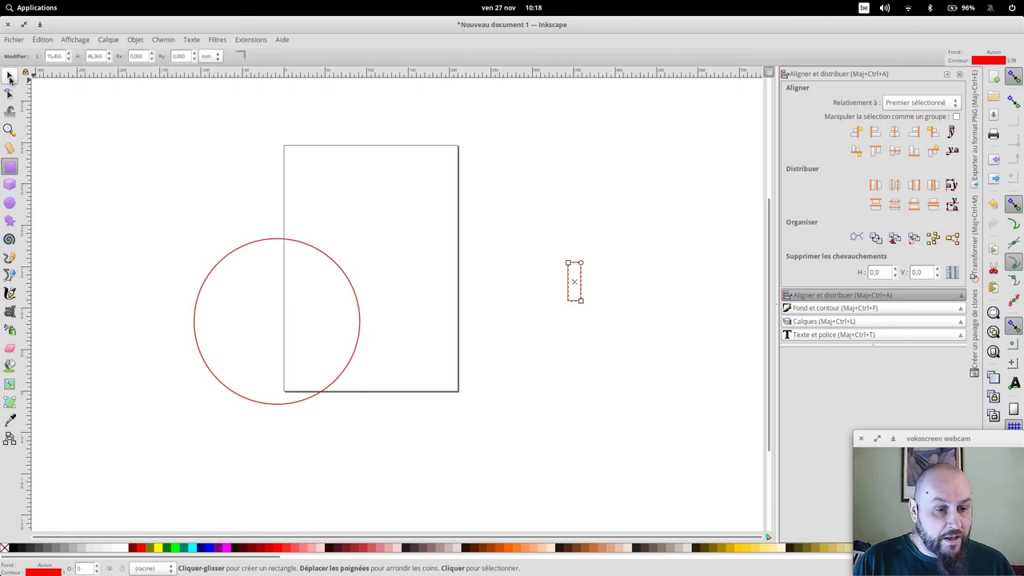
left_click(9, 77)
double_click(334, 56)
type("3,7")
key("Tab")
type("10")
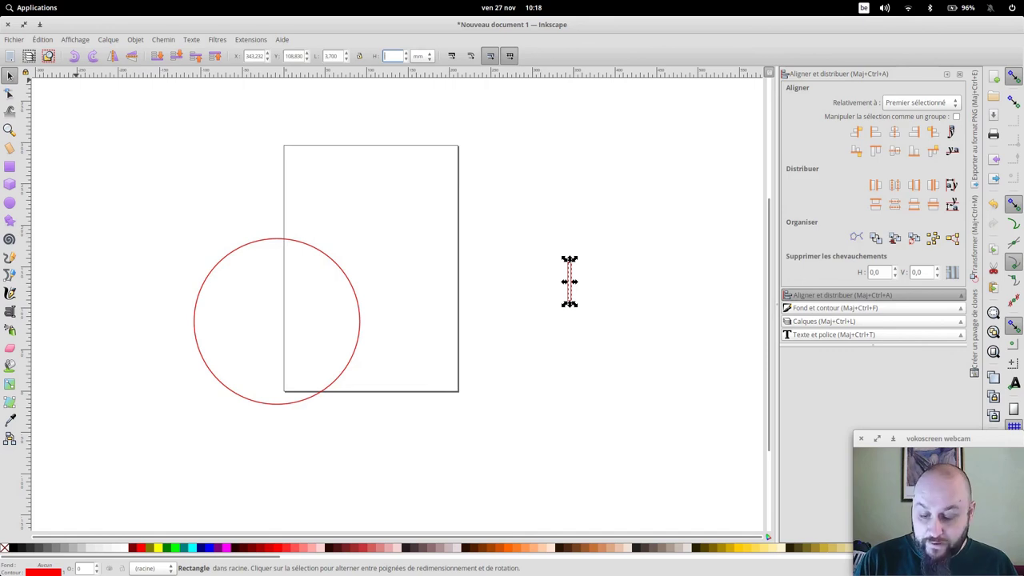
type("20,000")
key("Return")
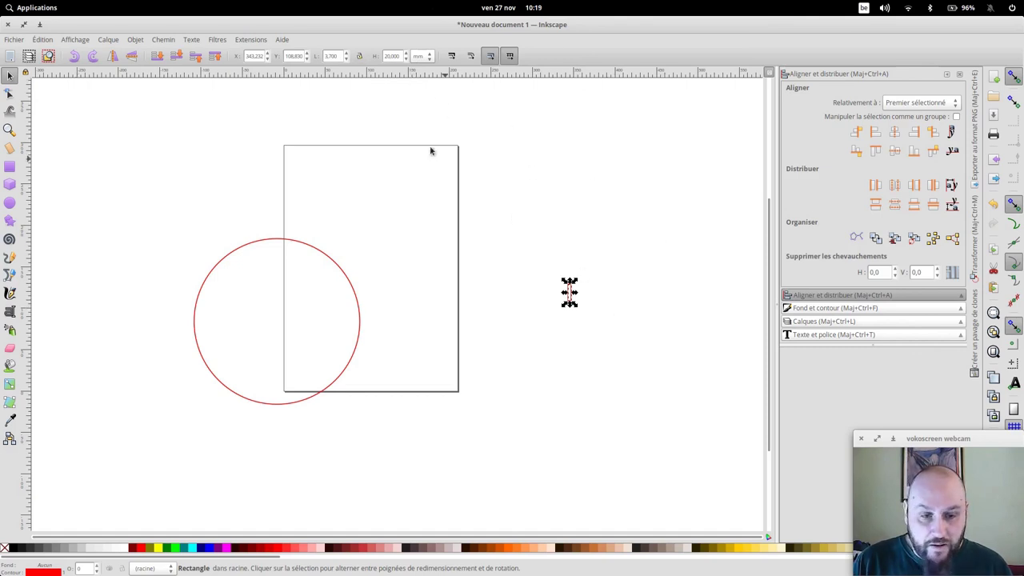
Run Circle Clones with 20 clones to ring the small rectangle
left_click(240, 41)
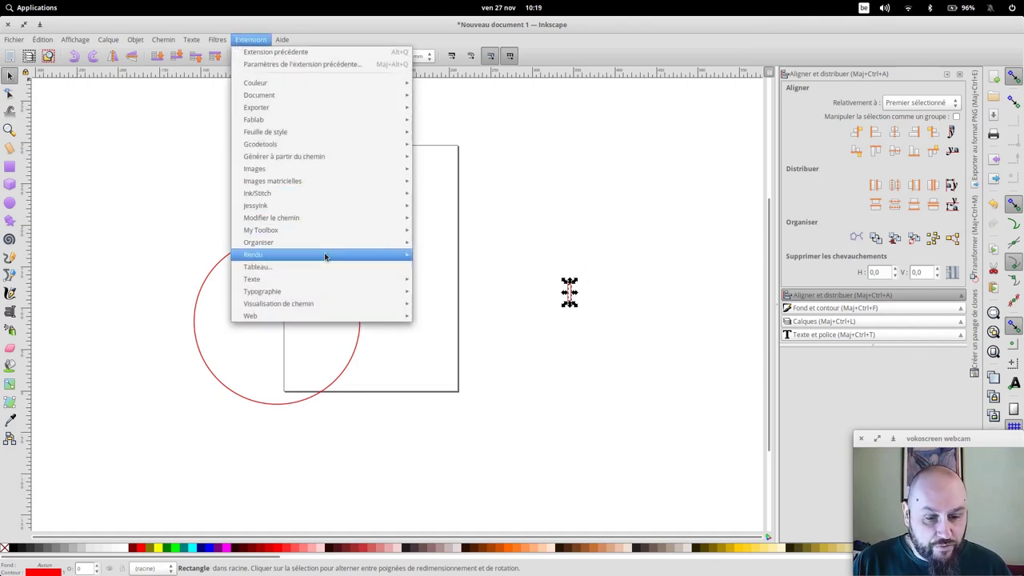
mouse_move(253, 254)
left_click(472, 290)
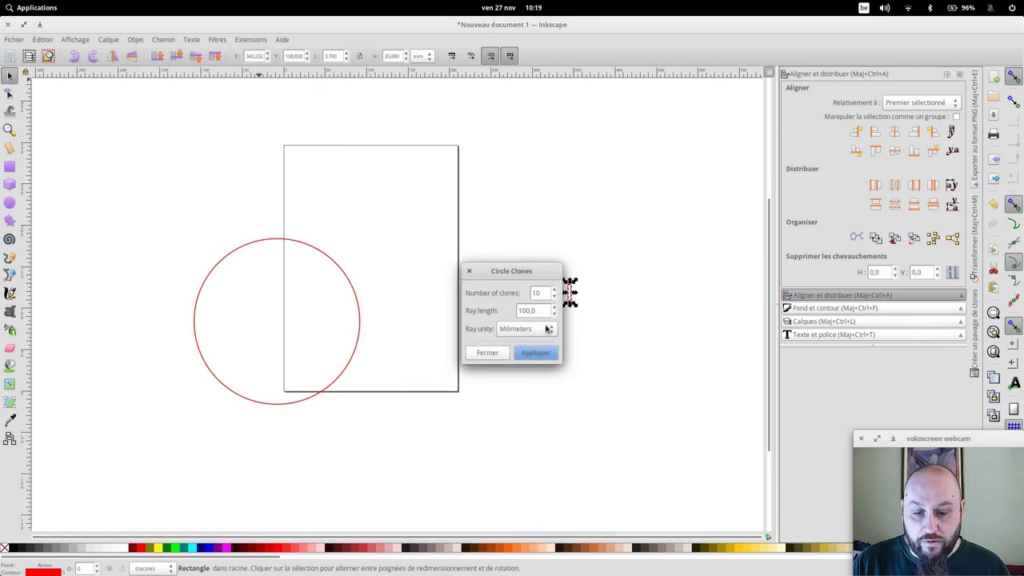
double_click(536, 293)
type("200")
key("BackSpace")
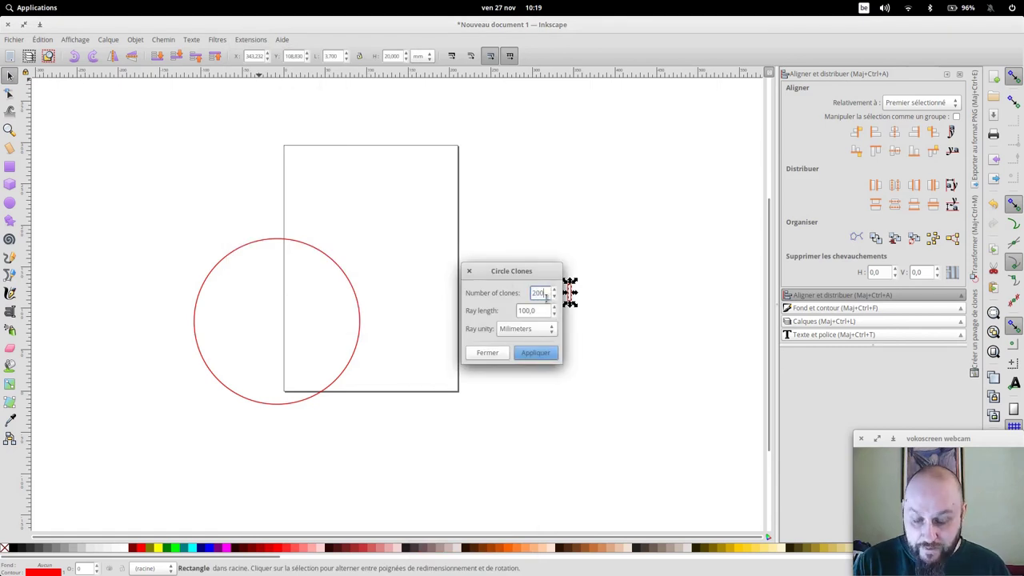
left_click(541, 360)
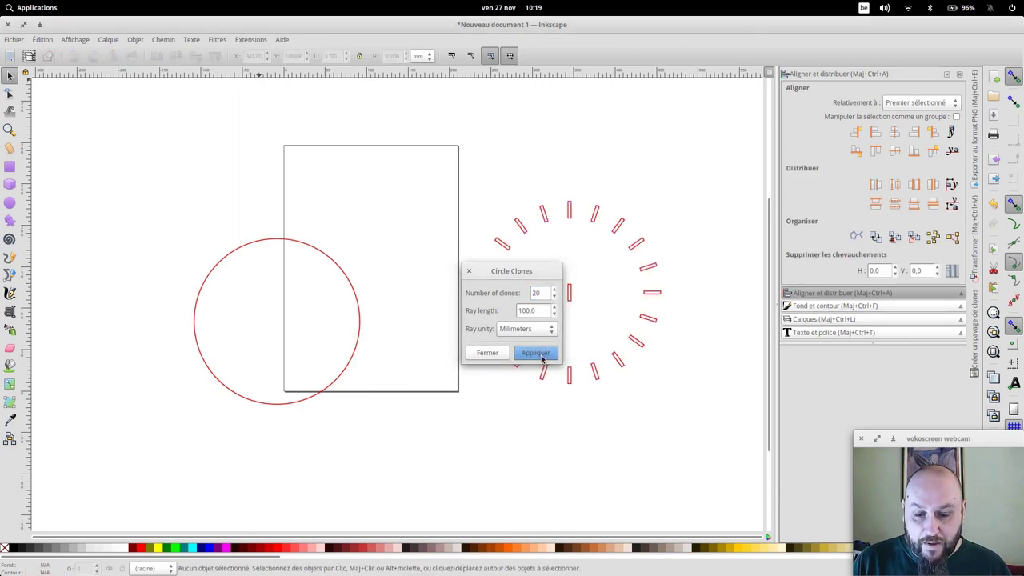
left_click(469, 271)
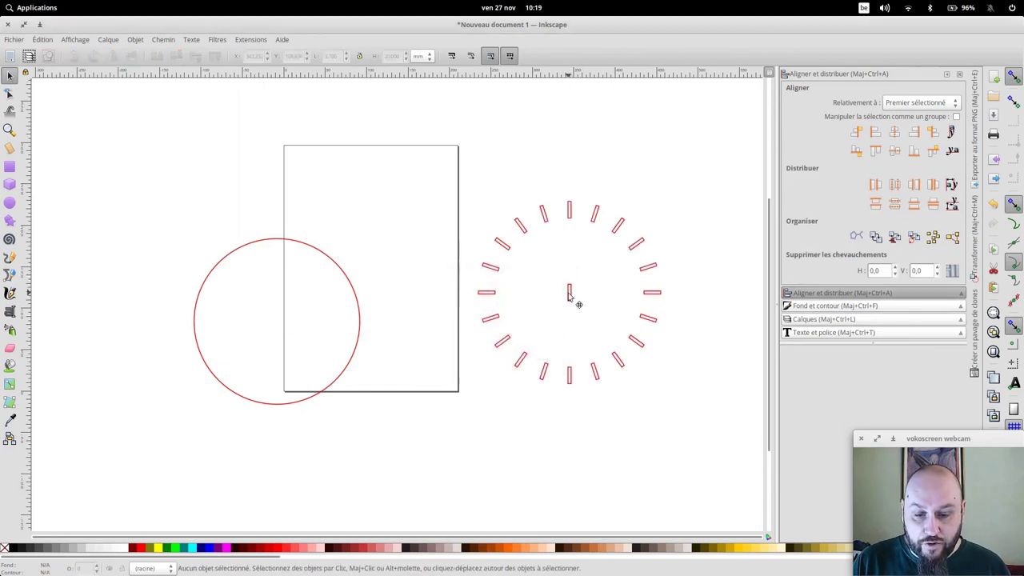
Move the original rectangle up out of the ring and select all 20 clones
left_click(569, 294)
left_click_drag(569, 293, 381, 91)
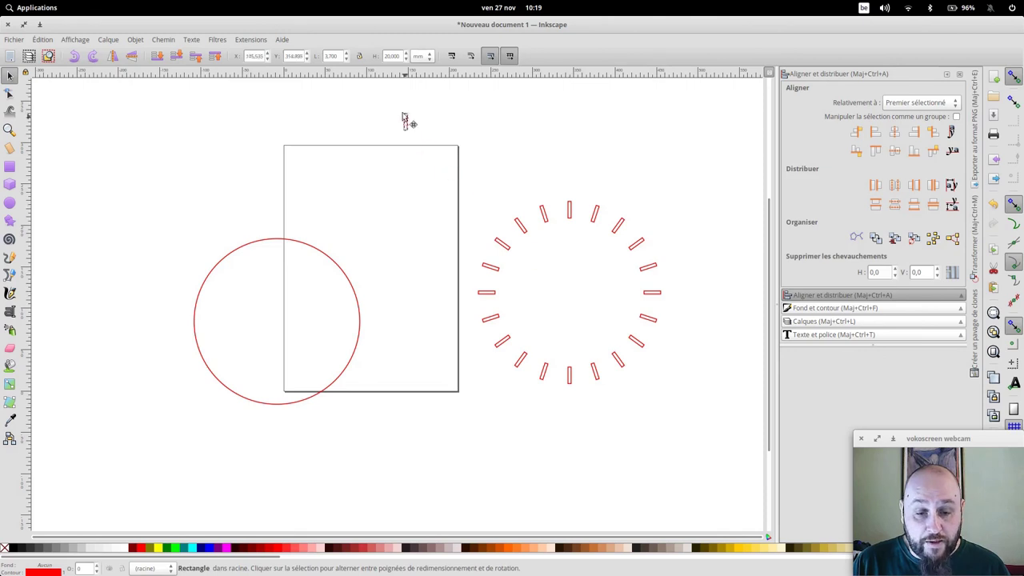
left_click_drag(454, 176, 686, 425)
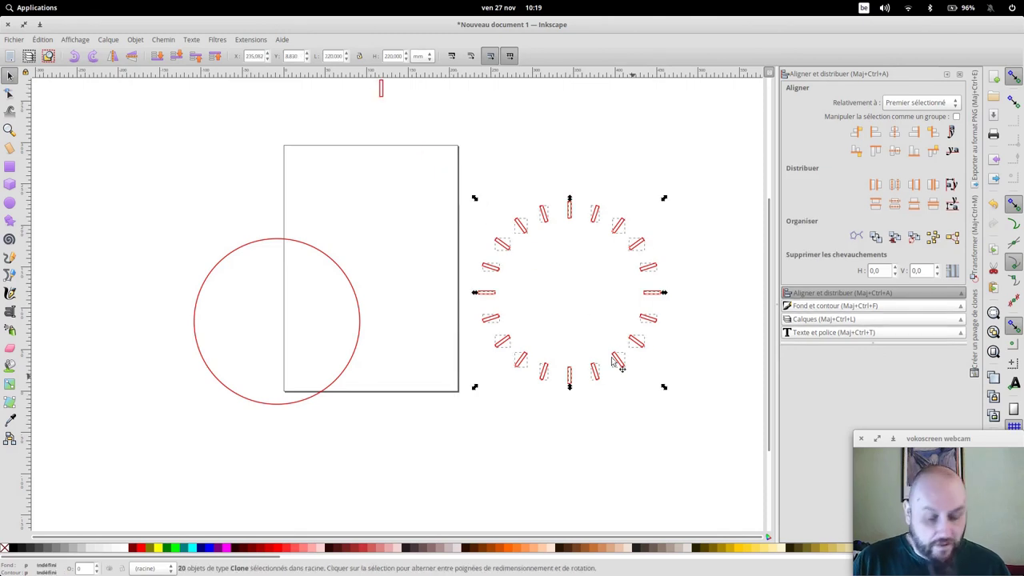
Unlink the 20 clones and centre the ring on the red circle
left_click(42, 39)
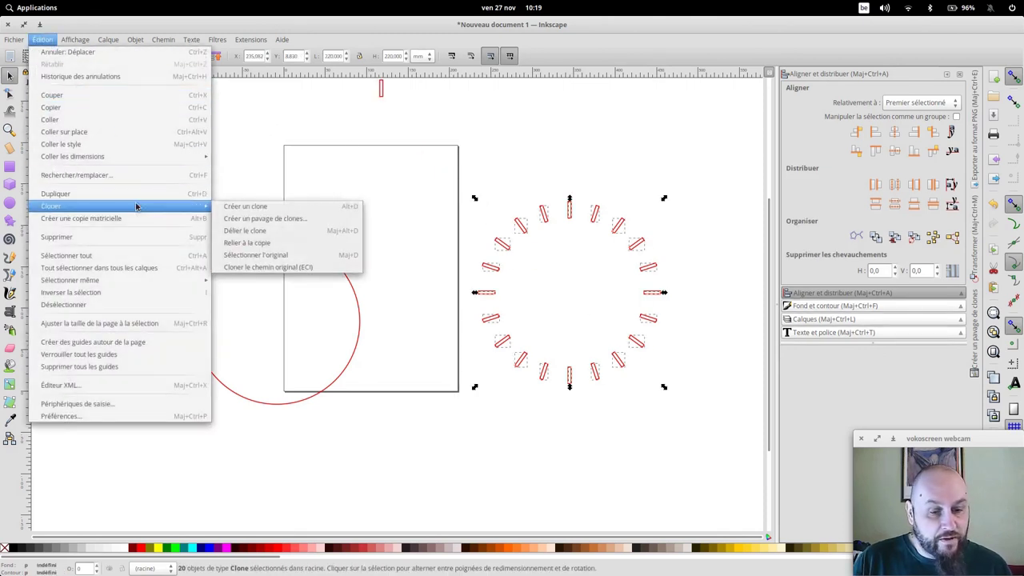
mouse_move(50, 205)
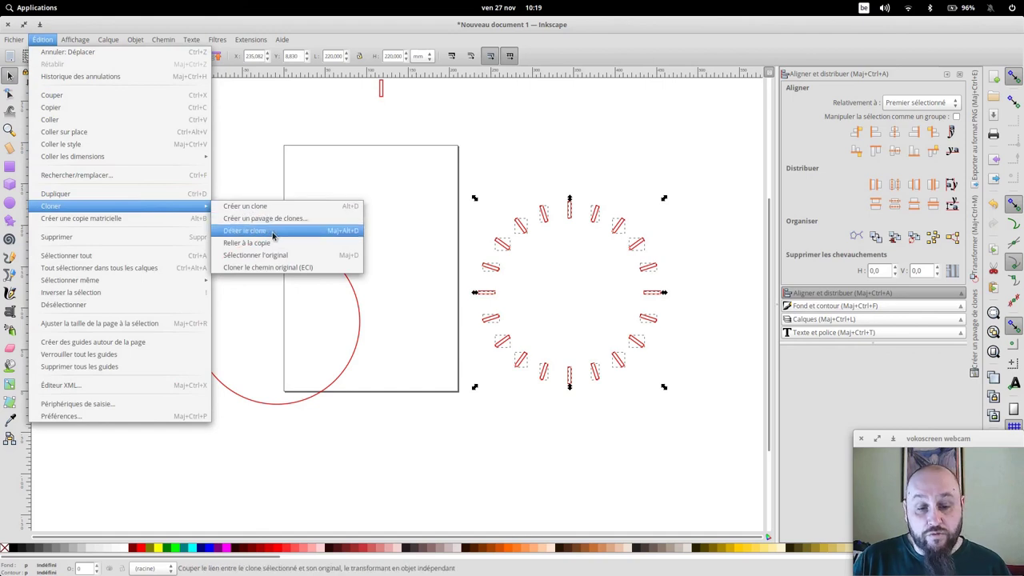
left_click(272, 233)
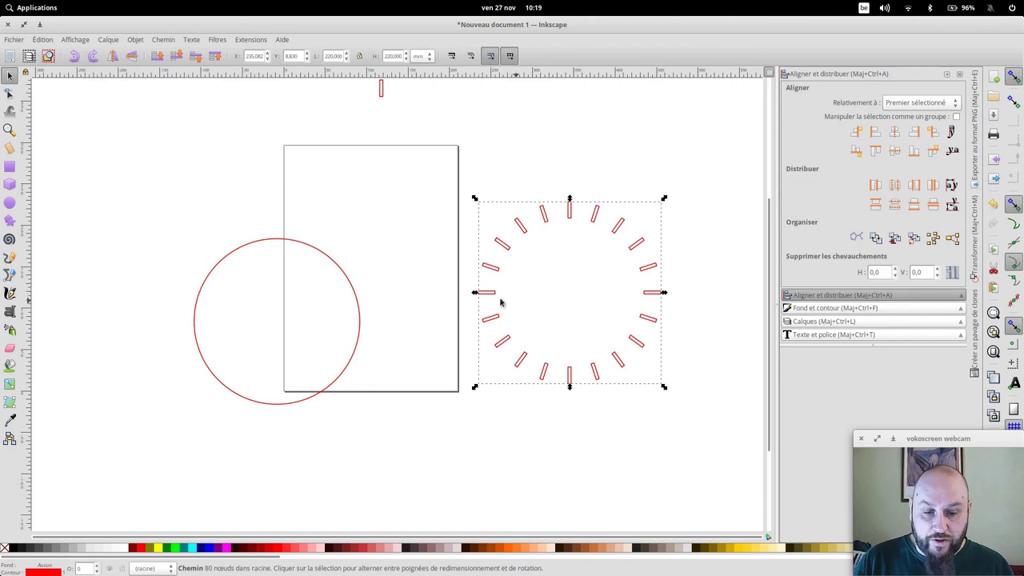
left_click(350, 277)
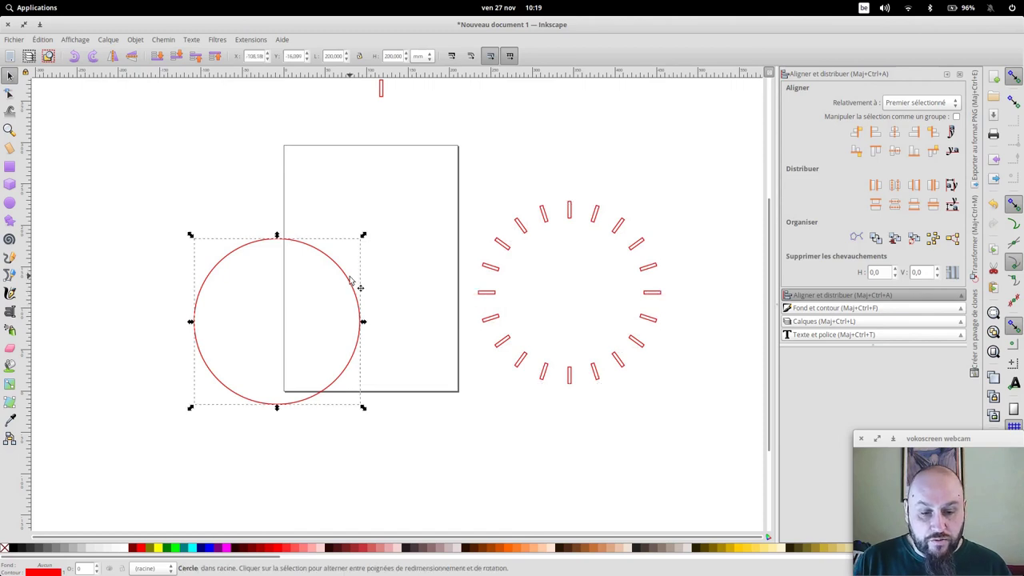
left_click(579, 217, "shift")
left_click(894, 132)
left_click(895, 152)
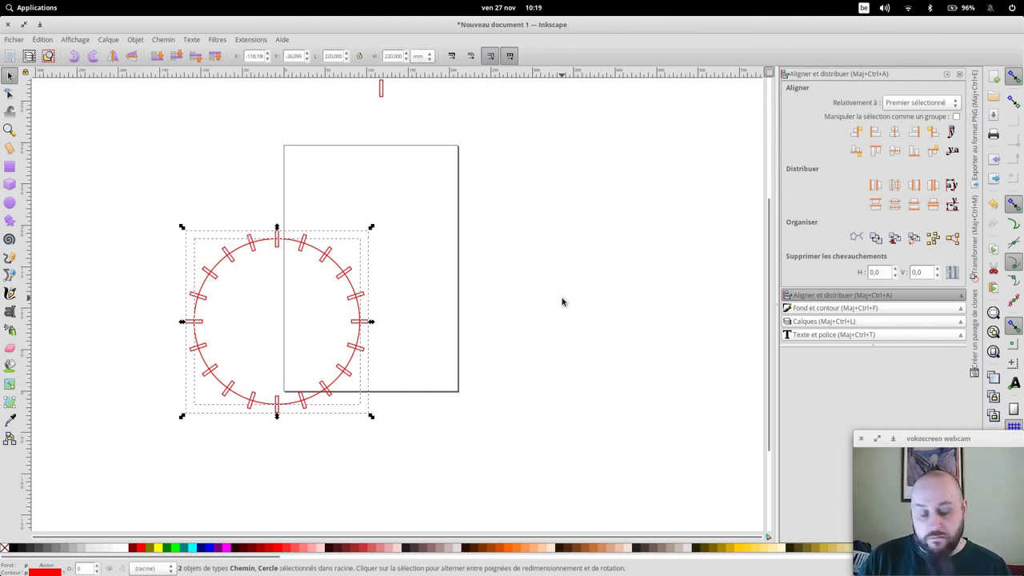
Subtract the notches from the circle and move the result right of the page
key("ctrl+minus")
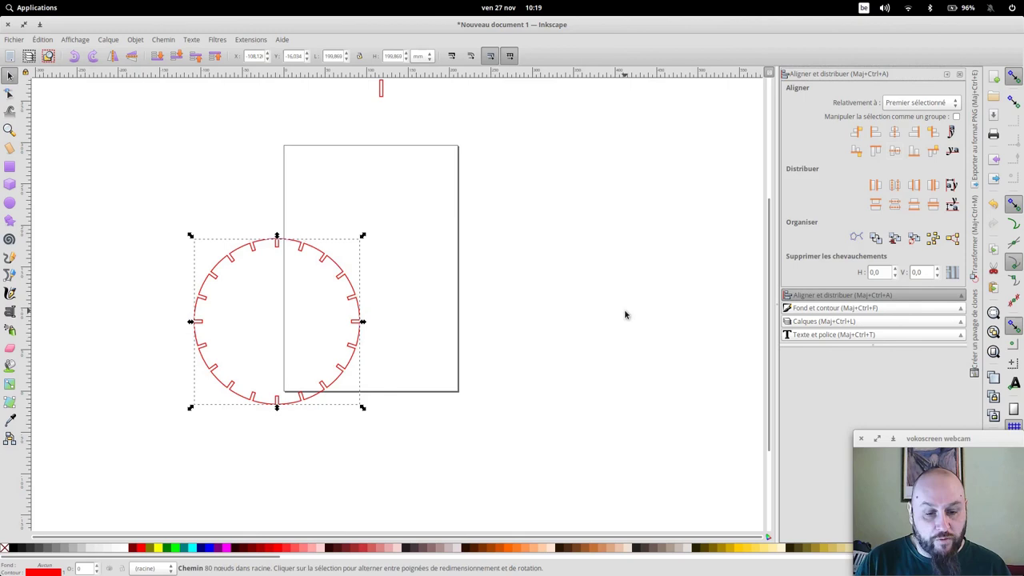
left_click(624, 312)
left_click_drag(336, 271, 609, 194)
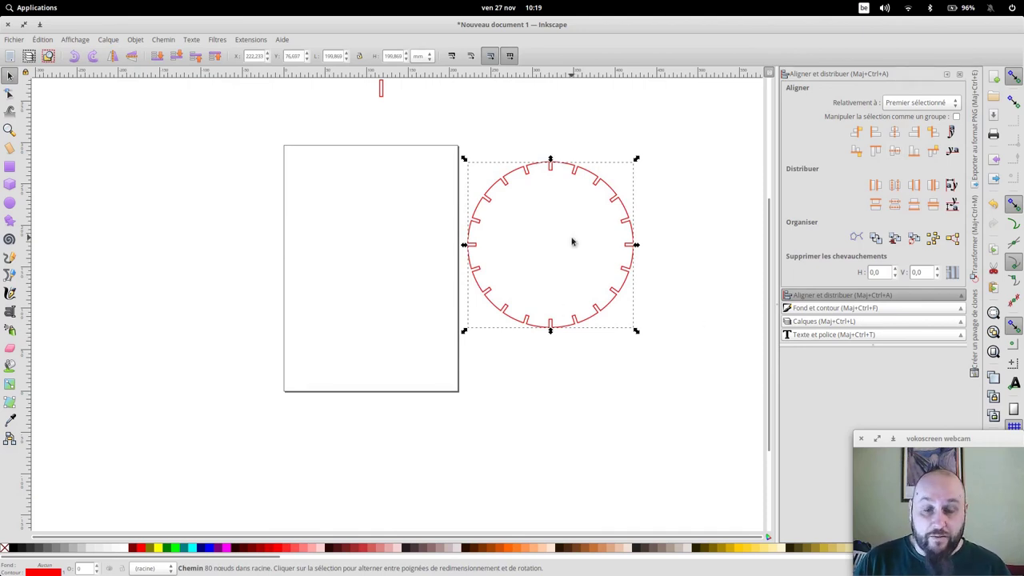
Switch to Chromium and browse the inkscape.org extensions gallery
key("alt")
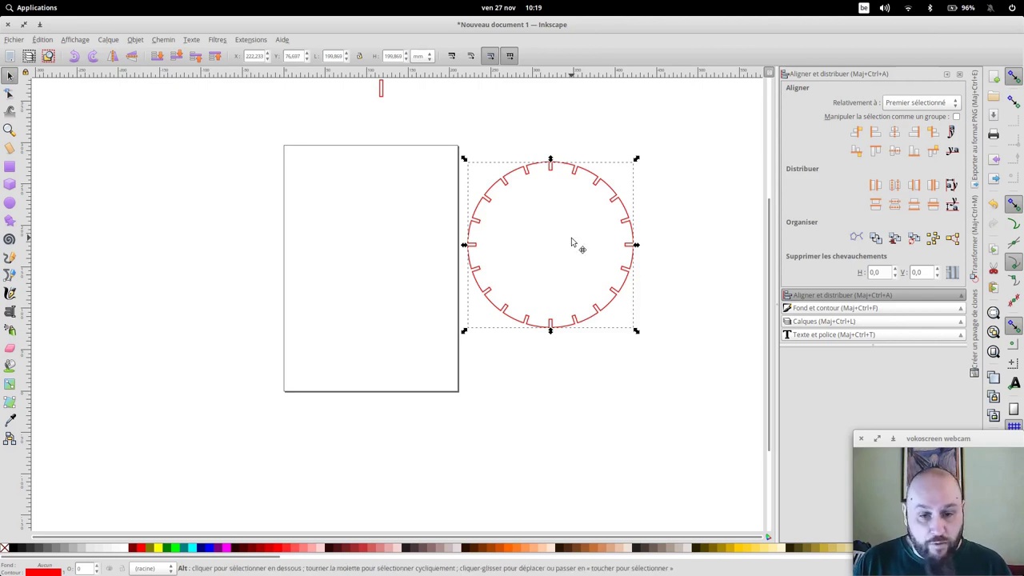
key("alt+Tab")
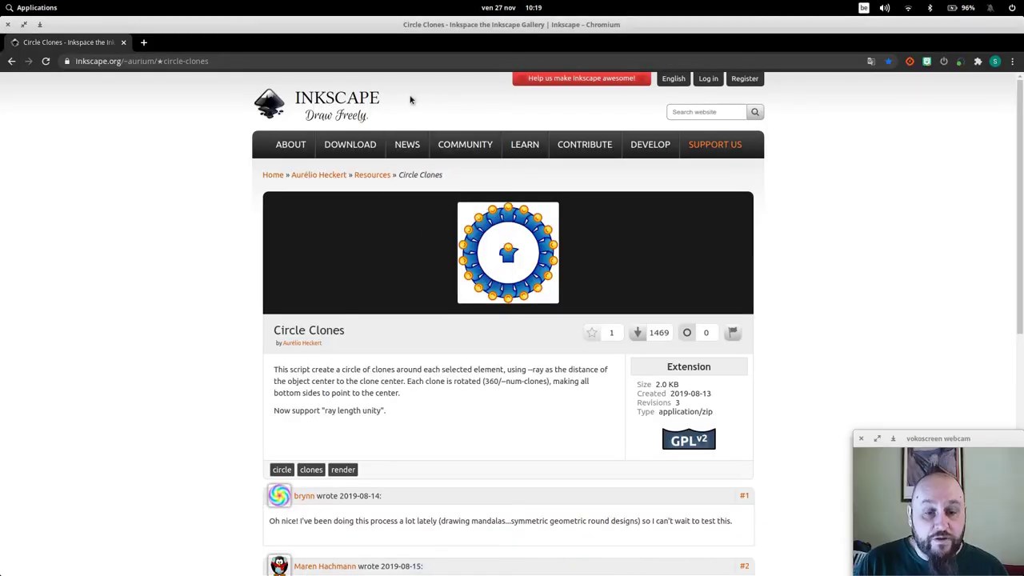
left_click(356, 215)
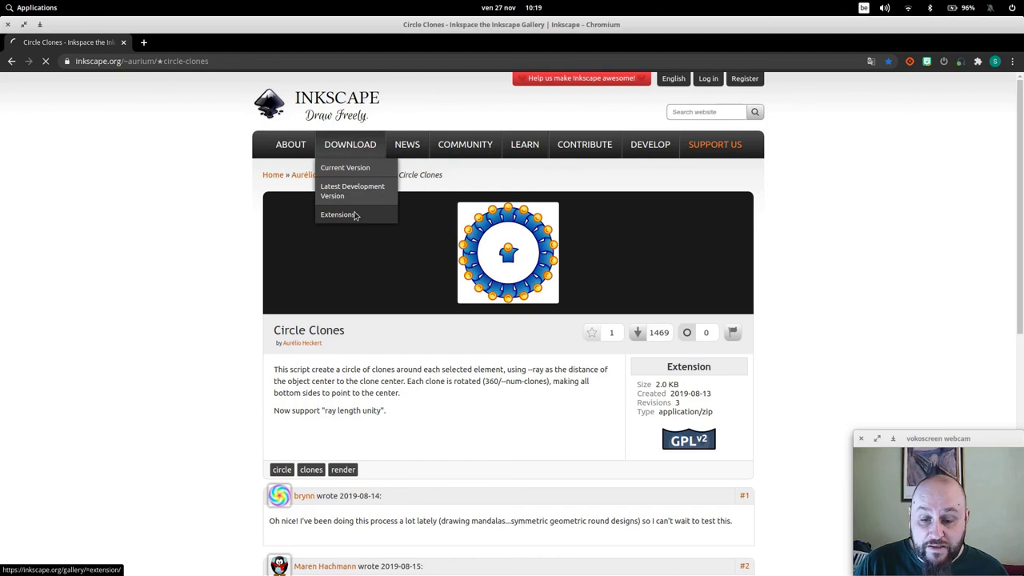
scroll(773, 199, "down", 1)
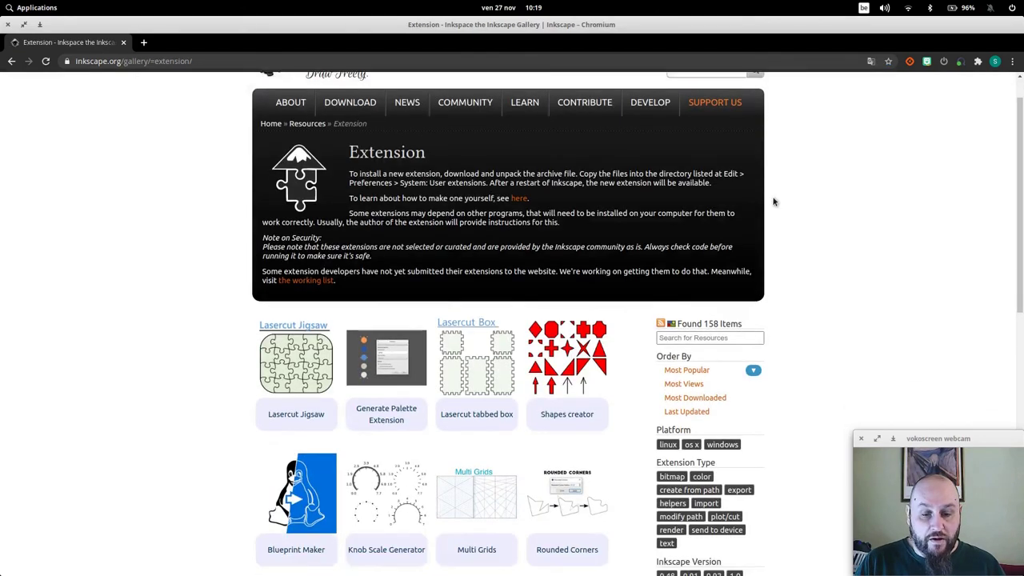
scroll(750, 226, "down", 6)
scroll(560, 344, "down", 5)
scroll(491, 412, "down", 4)
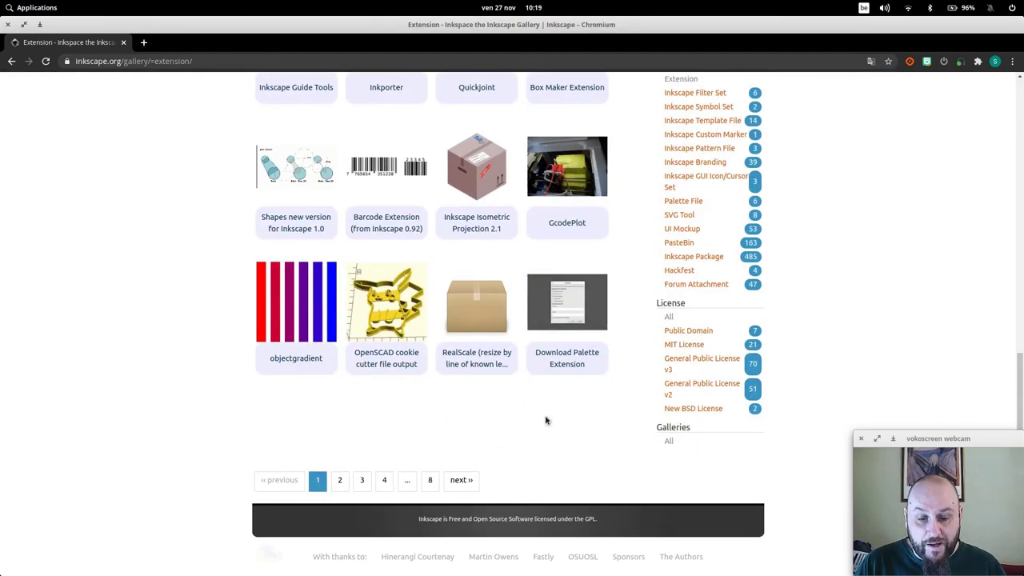
scroll(544, 418, "up", 5)
scroll(556, 385, "up", 3)
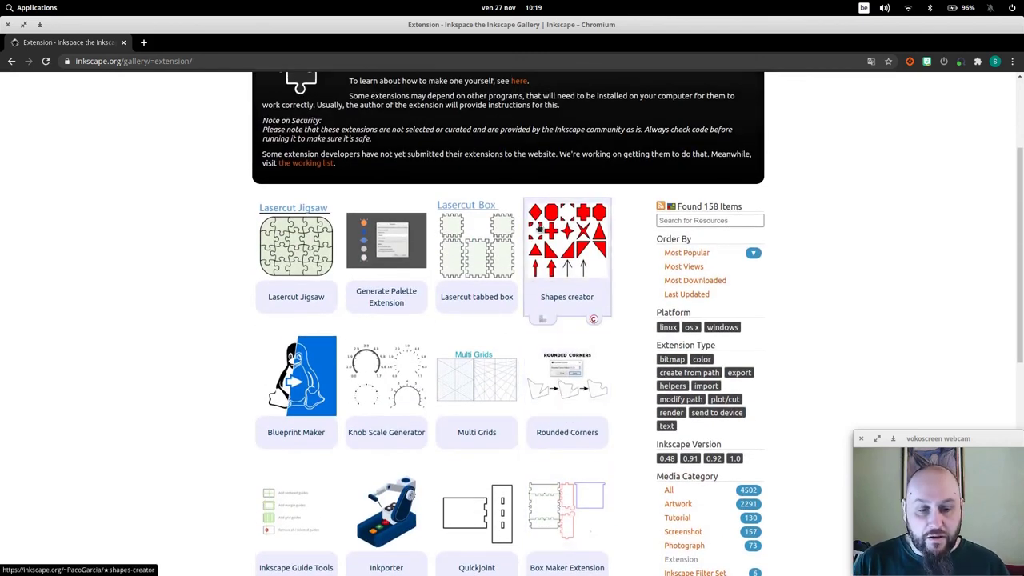
scroll(468, 245, "down", 1)
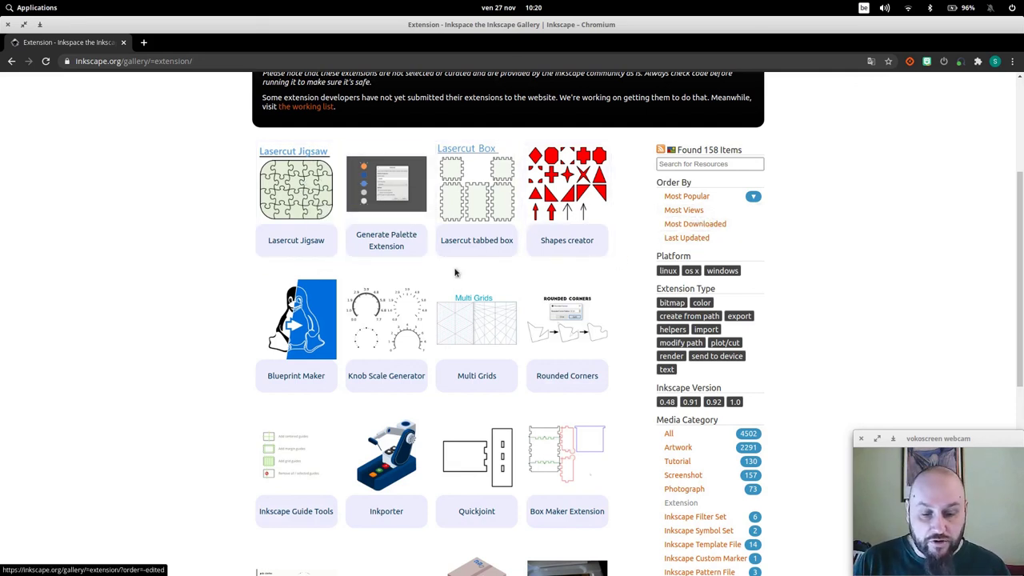
scroll(456, 268, "down", 2)
scroll(444, 262, "down", 1)
scroll(427, 258, "down", 1)
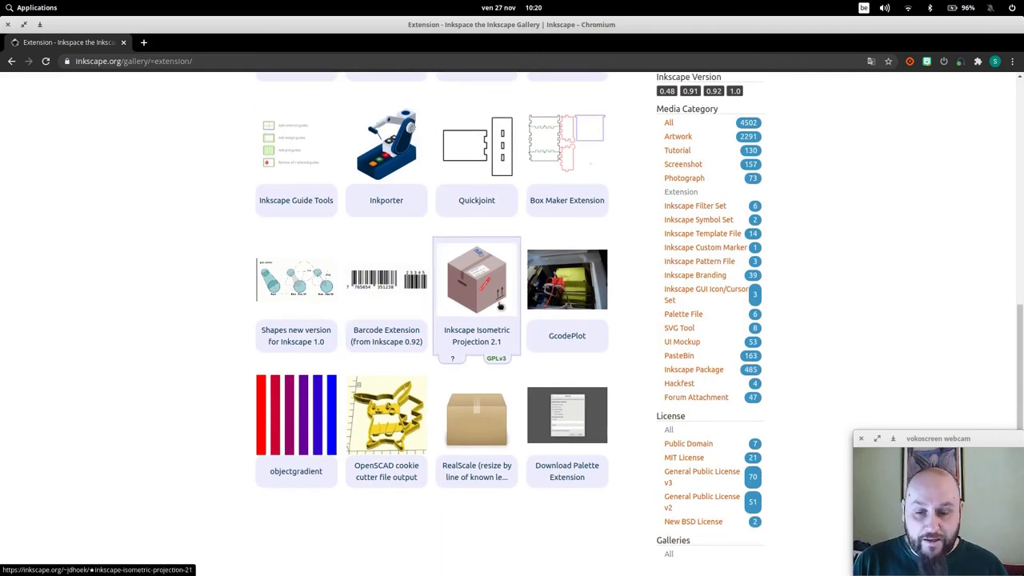
scroll(507, 304, "up", 1)
scroll(512, 312, "up", 1)
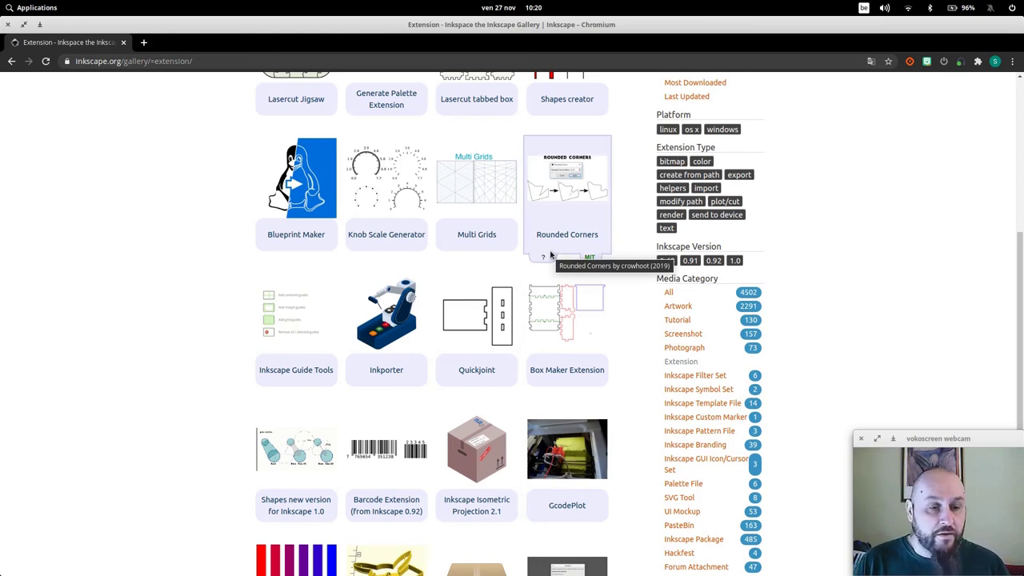
Return to the Inkscape window with the notched red circle
key("alt+Tab")
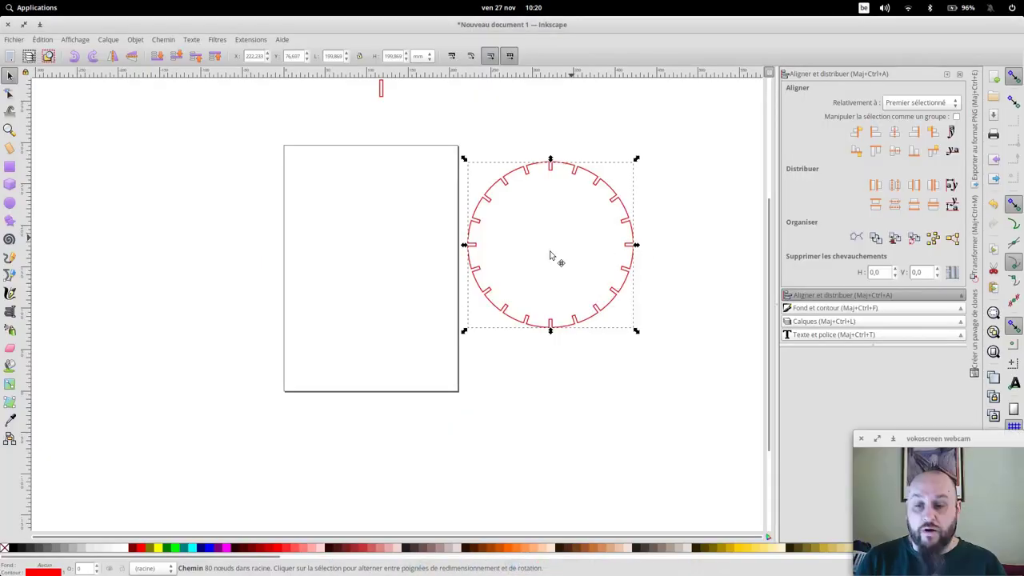